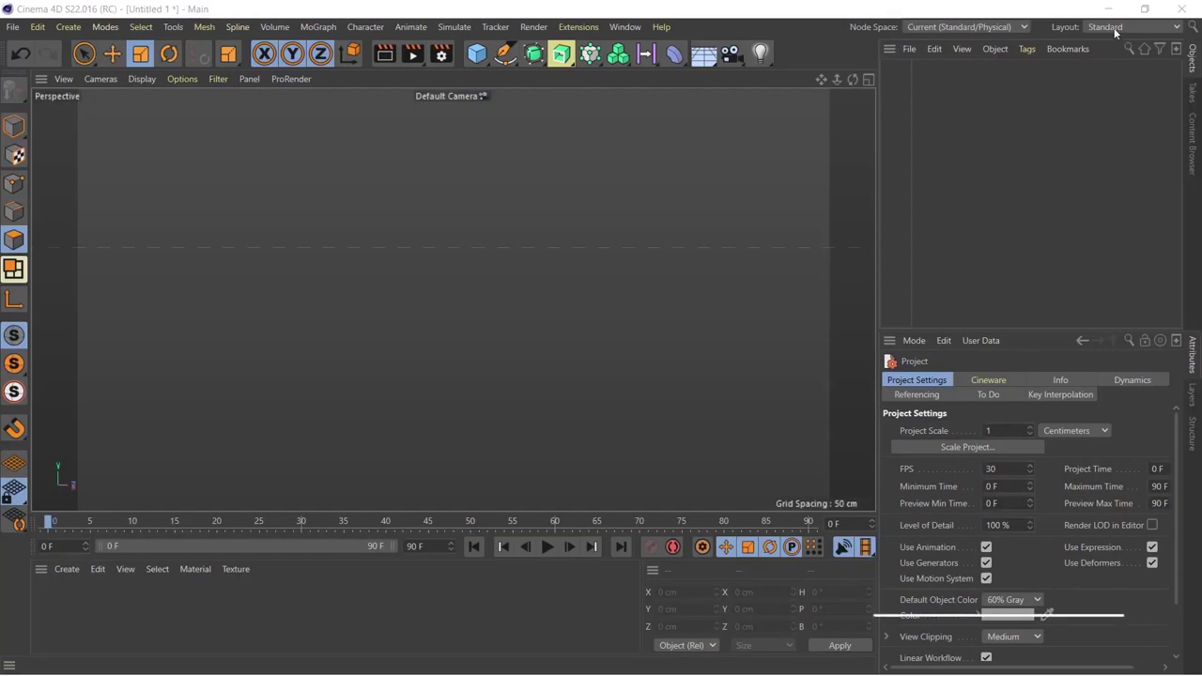
- Open the primitive shapes palette from the Cube icon in the Model layout
click(476, 54)
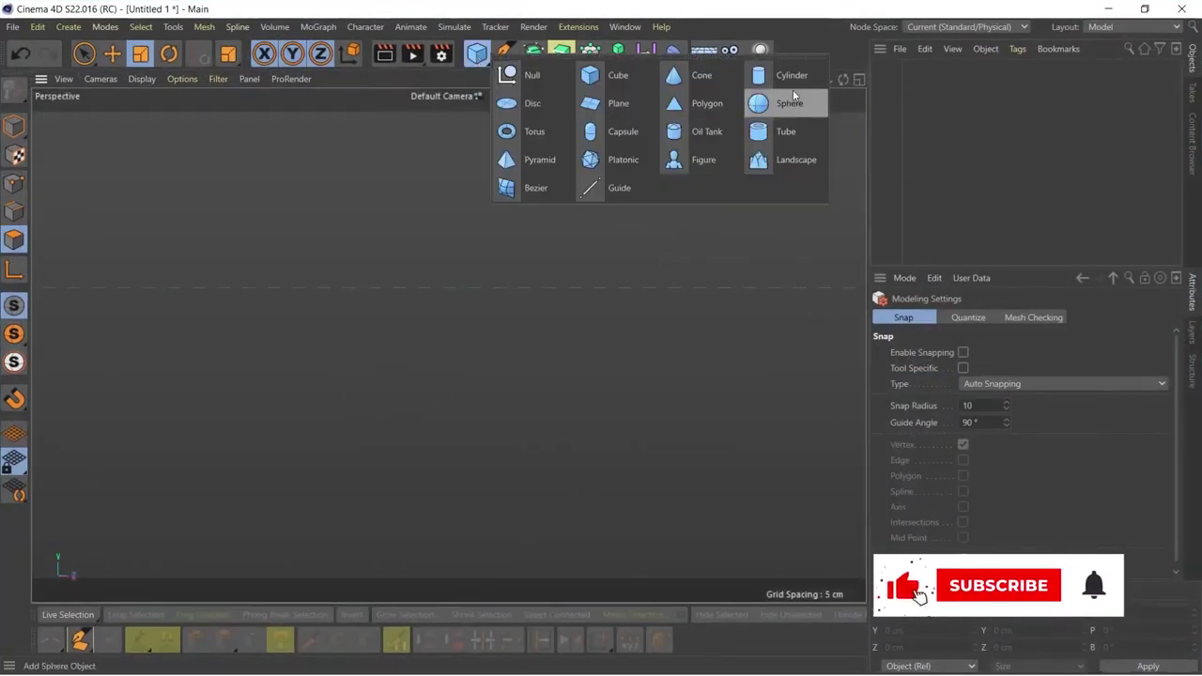
- Add a cylinder oriented along +Z, with polygon edges shown on the shaded view
click(789, 100)
click(142, 79)
click(192, 120)
click(995, 420)
click(986, 508)
- Give the cylinder 8 sides and a 50 cm height, then make it editable
alt+drag(711, 429, 713, 461)
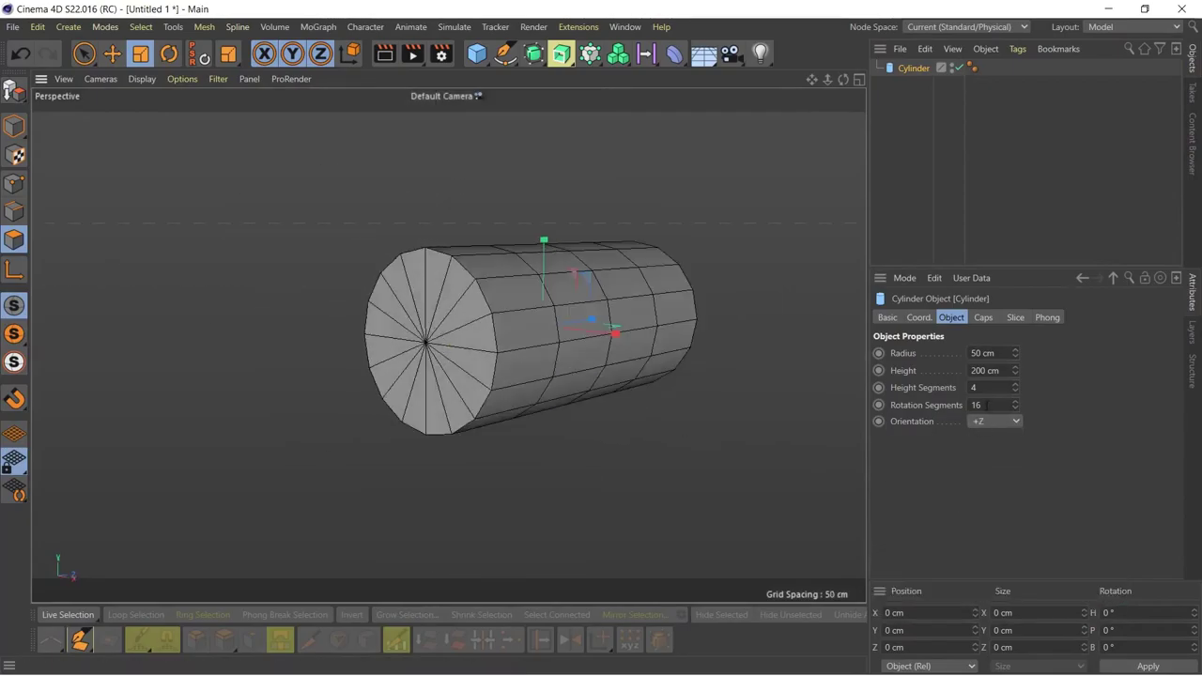
key(Return)
click(977, 388)
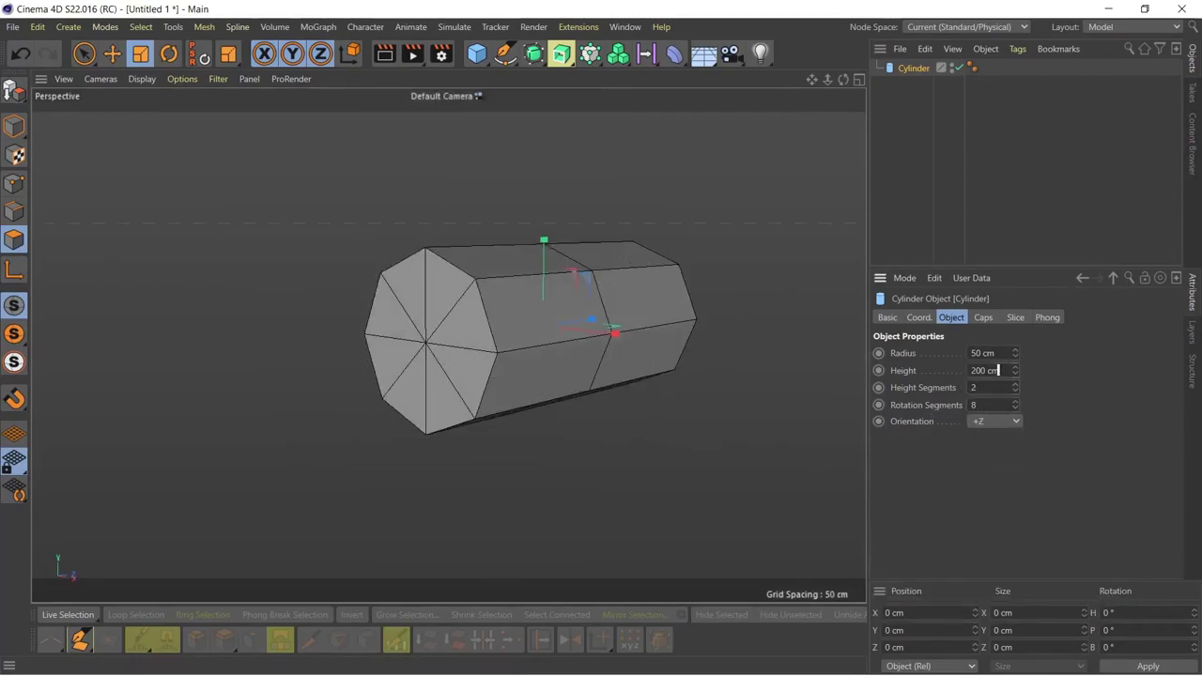
text(50)
key(Return)
click(14, 90)
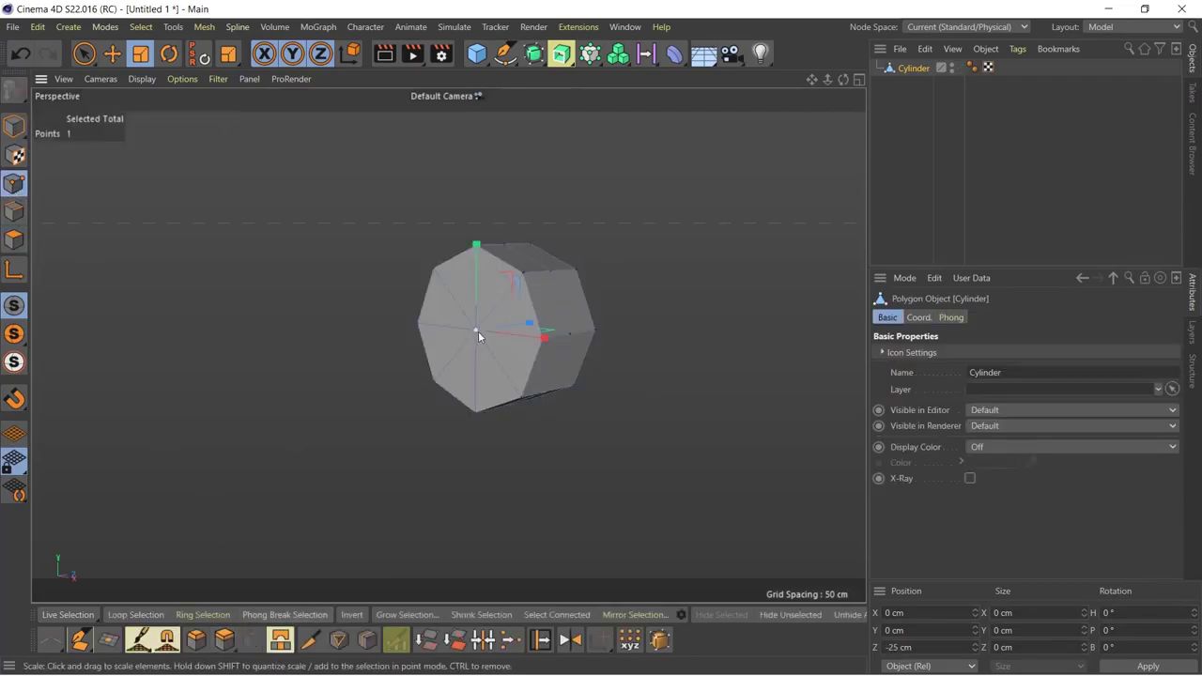
- Bevel the front cap's centre point into an inset octagon
click(198, 641)
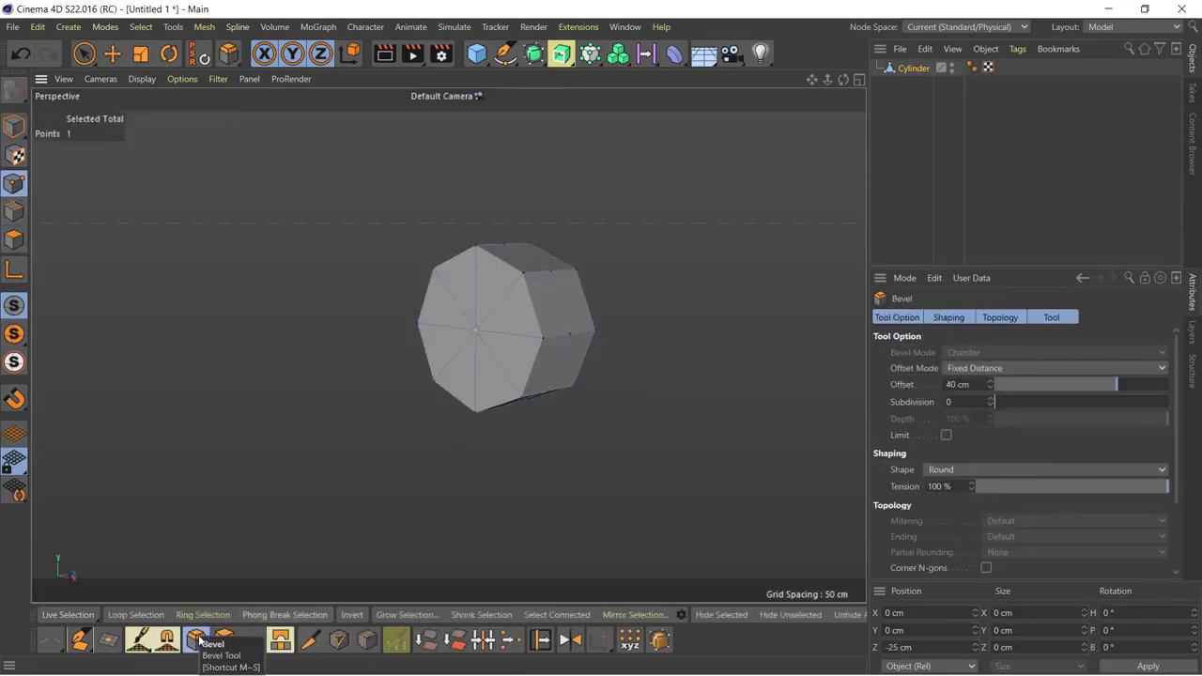
mouse_move(721, 339)
alt+mouse_down()
mouse_move(345, 341)
mouse_move(510, 348)
alt+mouse_up()
click(509, 343)
mouse_move(526, 402)
alt+mouse_down()
mouse_move(398, 389)
mouse_move(526, 389)
alt+mouse_up()
- Recess the front octagonal face with a -10 cm extrude
click(112, 54)
click(14, 239)
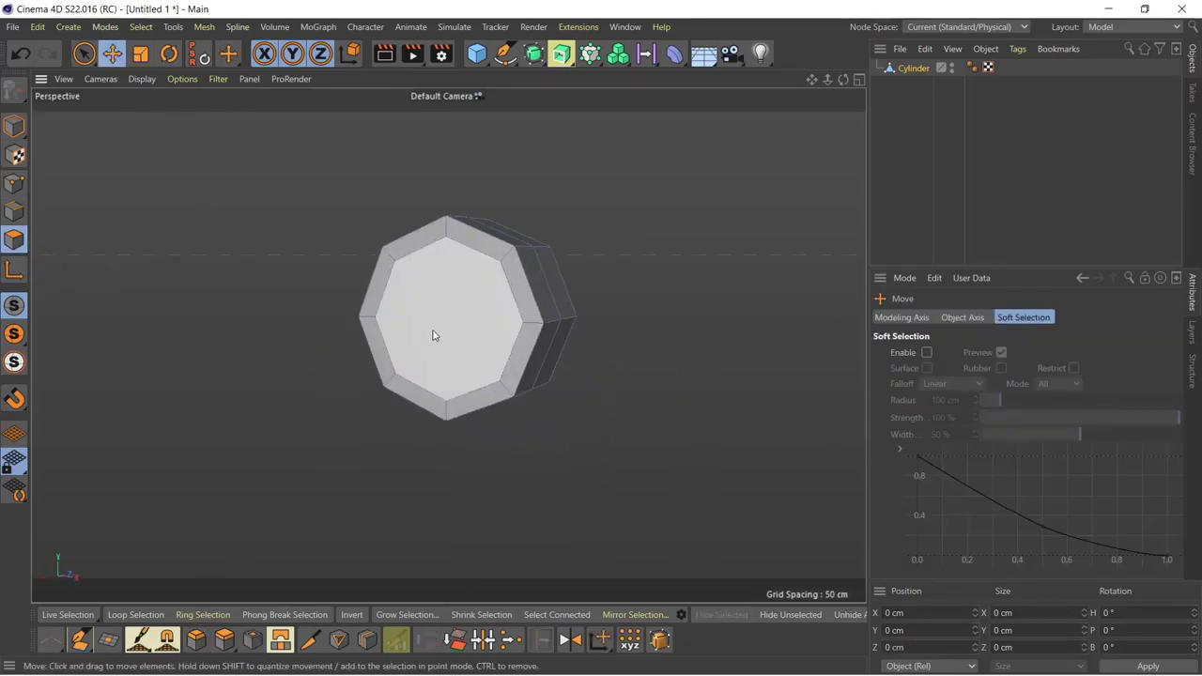
click(432, 332)
click(227, 644)
alt+drag(310, 601, 403, 566)
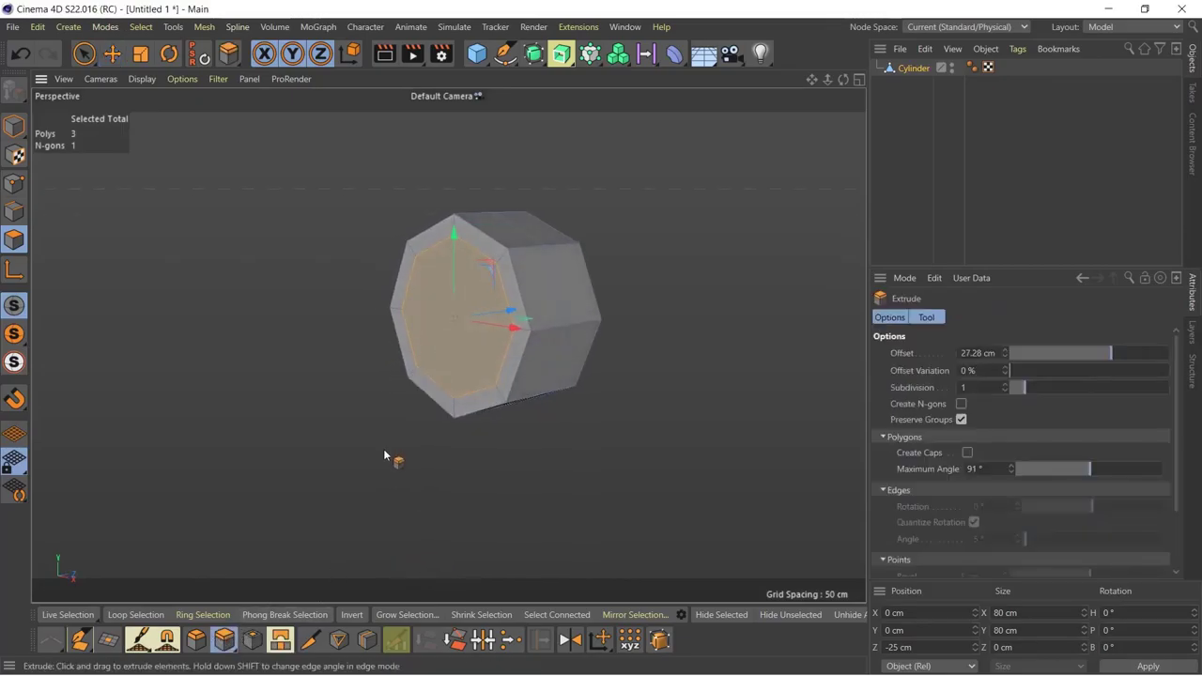
drag(389, 459, 348, 459)
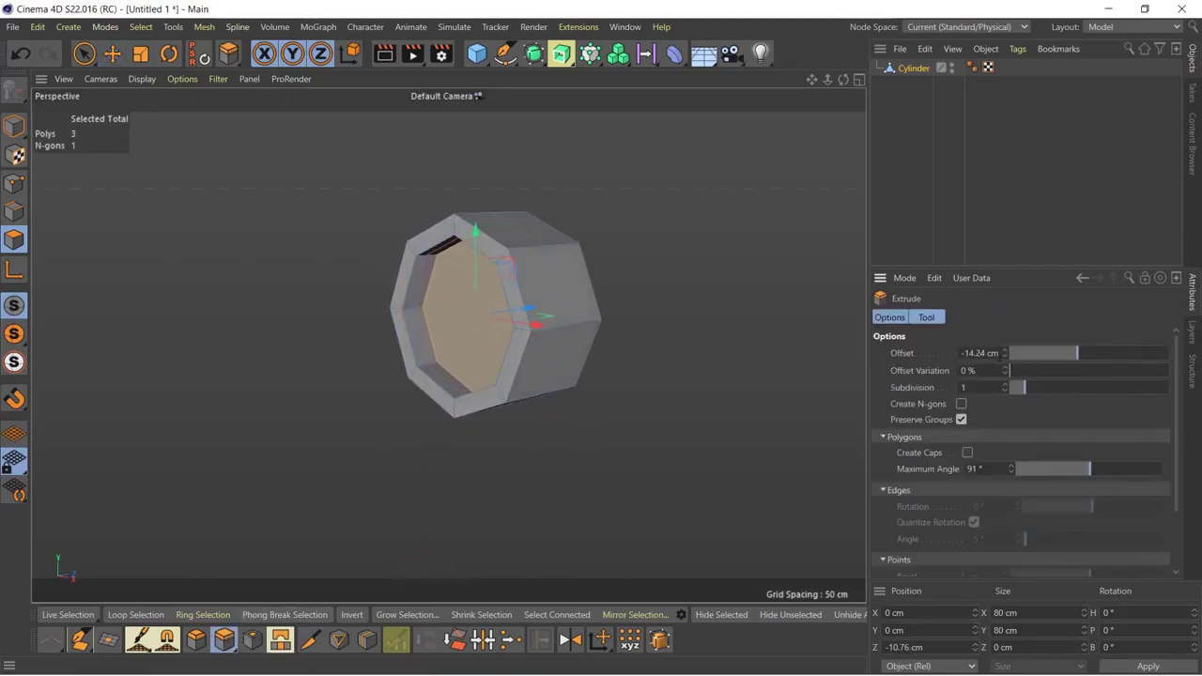
text(-10)
key(Return)
- Inset the recessed face 5 cm and extrude it out about 45 cm
alt+drag(563, 308, 432, 558)
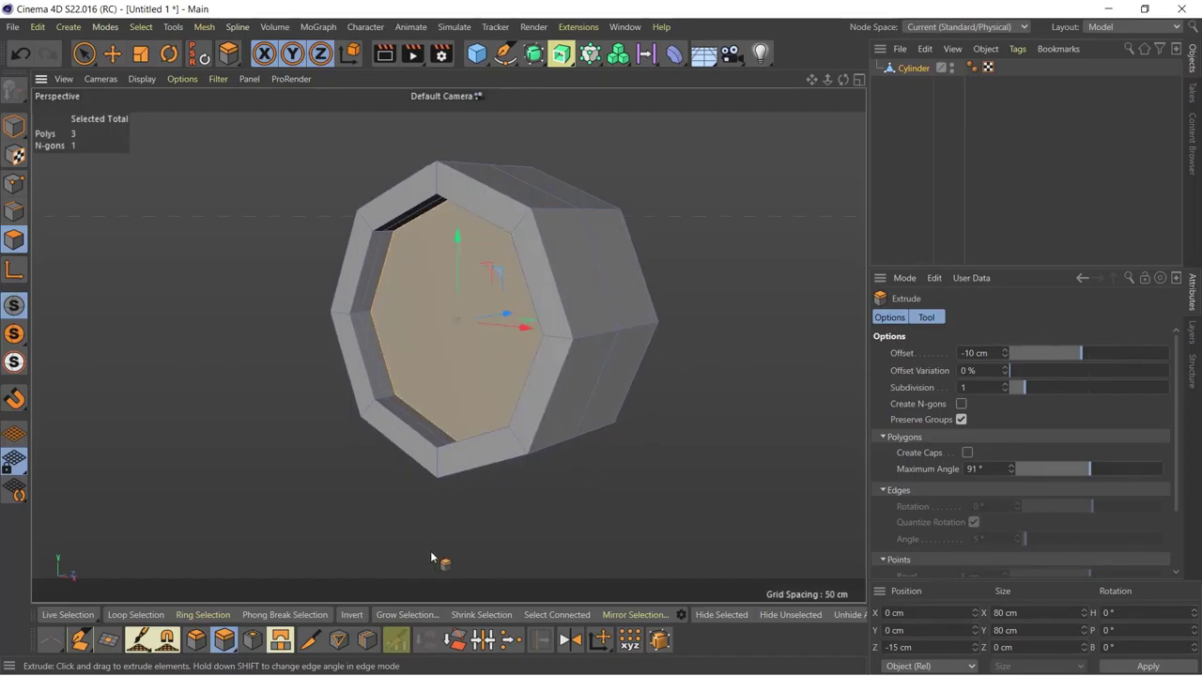
click(251, 640)
mouse_move(658, 473)
mouse_down()
mouse_move(691, 472)
mouse_move(639, 469)
mouse_up()
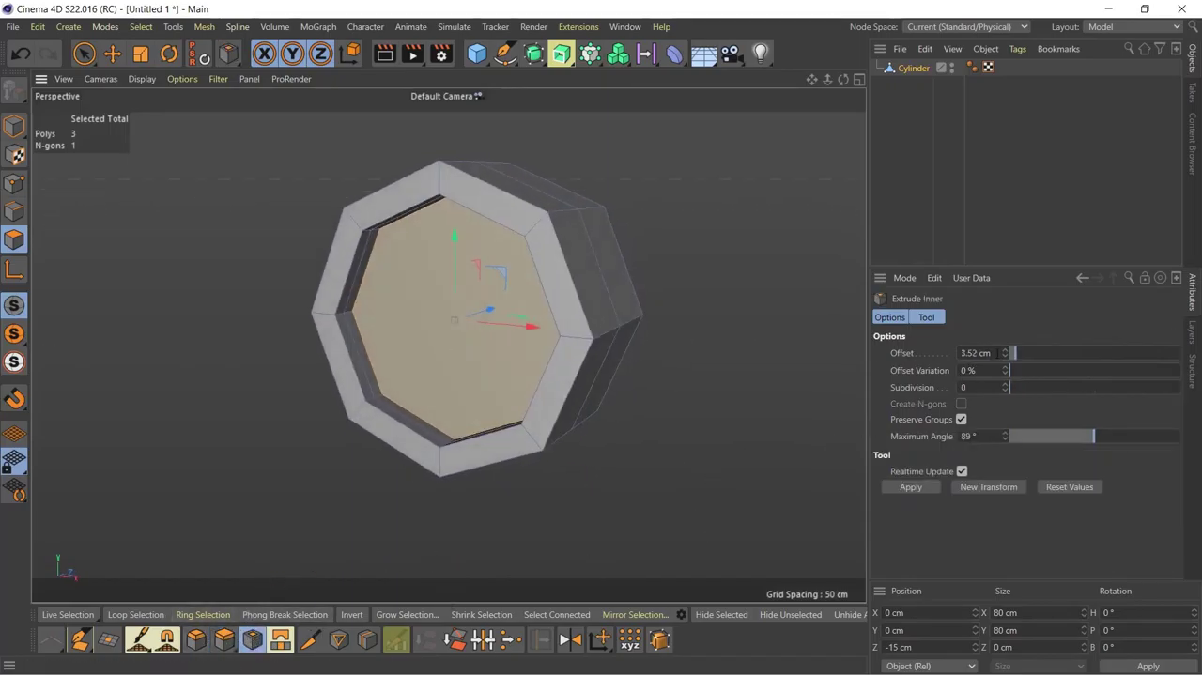
alt+drag(770, 413, 667, 456)
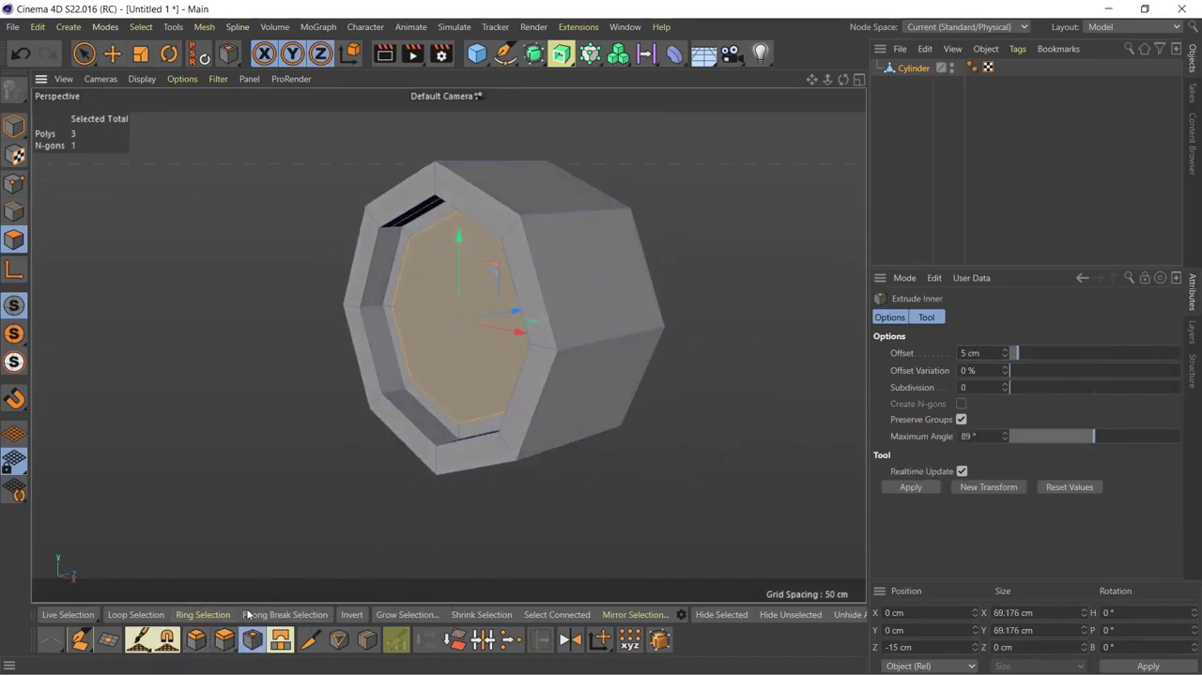
click(224, 640)
drag(583, 451, 676, 451)
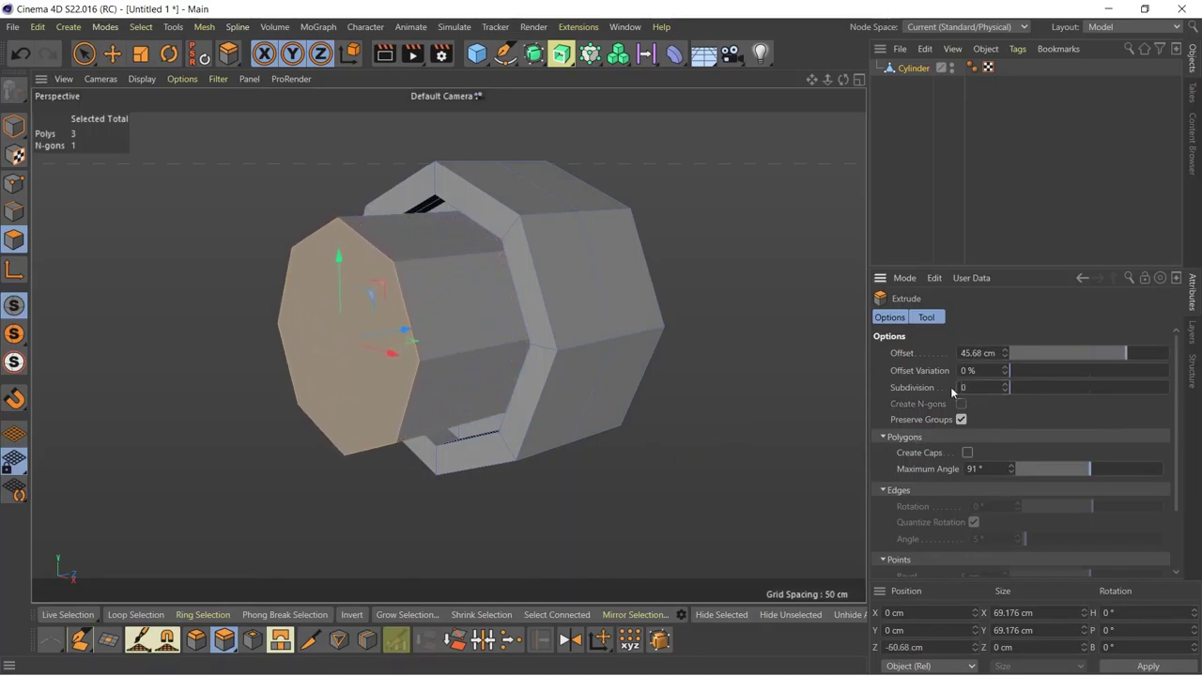
- Scale the extruded front face down into a taper and add an edge loop near the nose tip
click(141, 53)
mouse_move(311, 287)
mouse_down()
mouse_move(561, 399)
mouse_move(567, 458)
mouse_move(511, 516)
mouse_up()
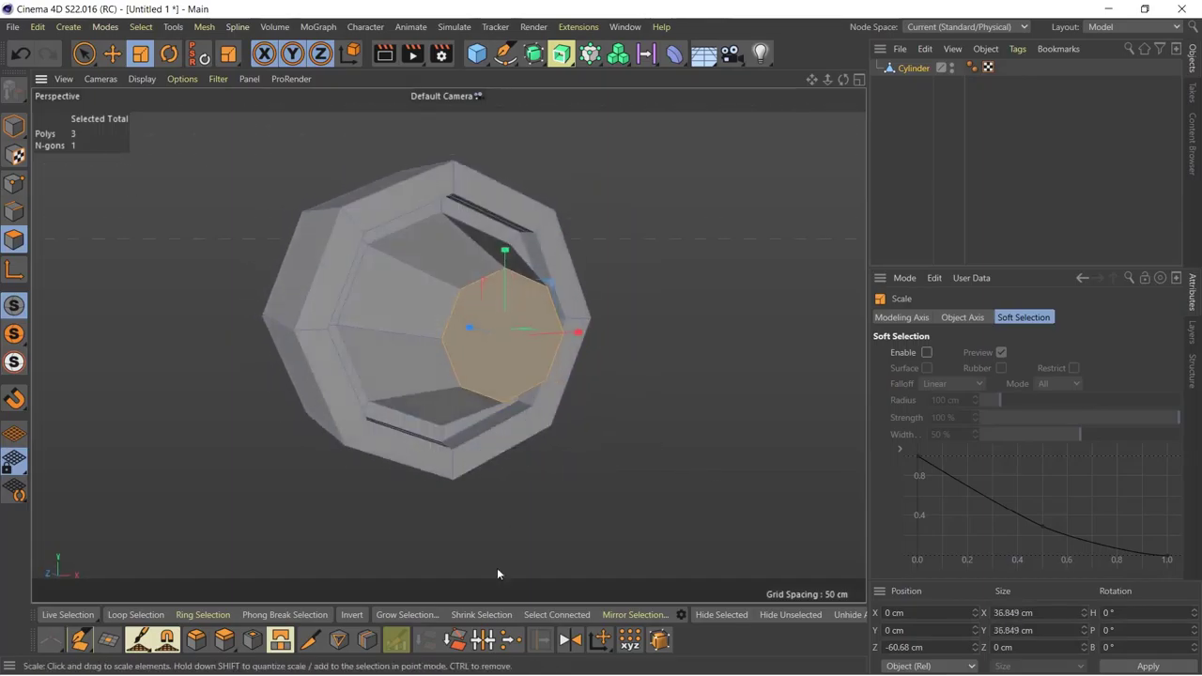
click(367, 639)
click(375, 253)
mouse_move(376, 252)
alt+mouse_down()
mouse_move(543, 400)
mouse_move(736, 248)
alt+mouse_up()
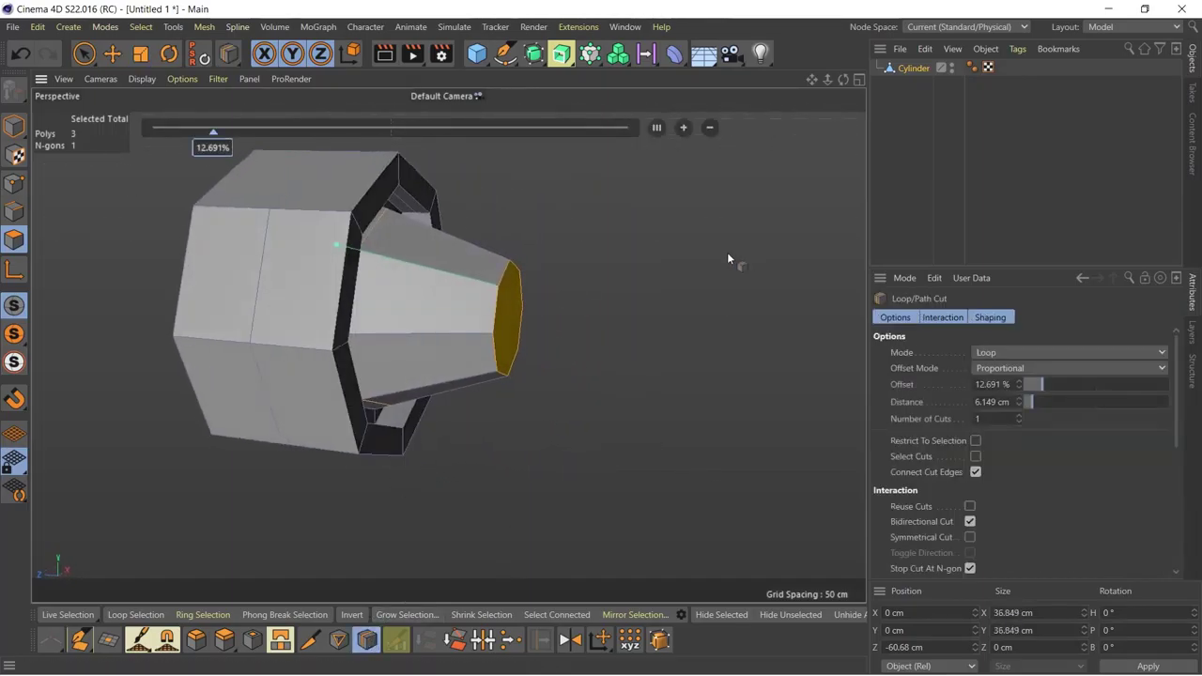
alt+drag(487, 289, 242, 330)
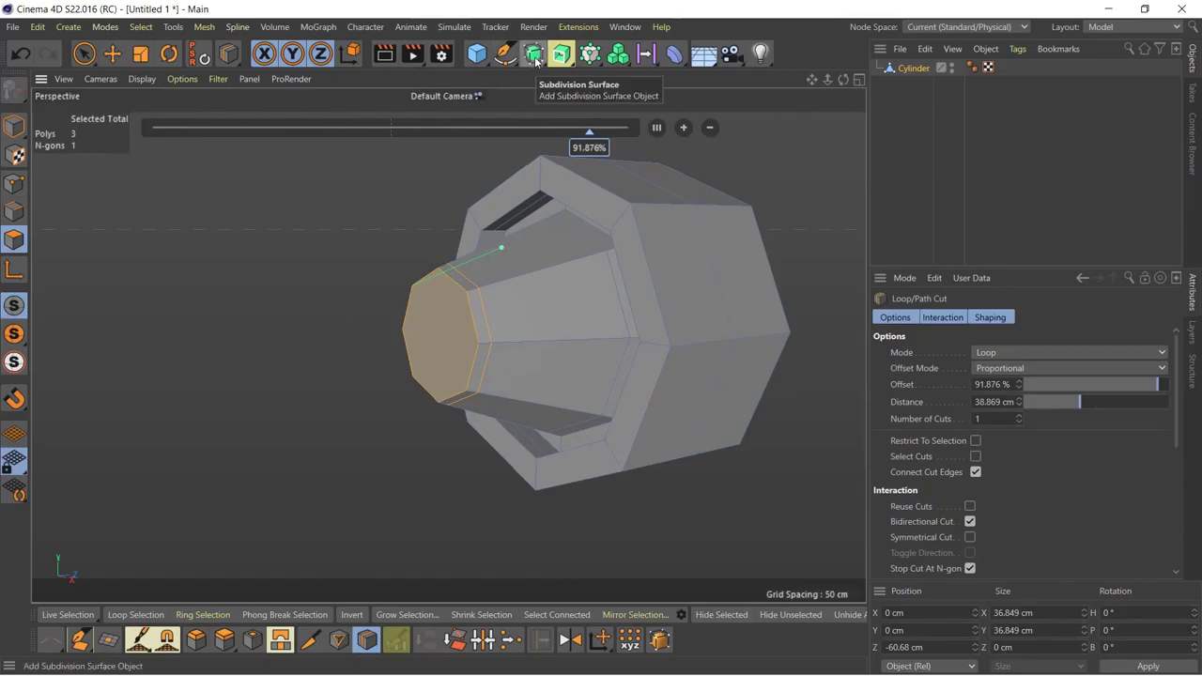
- Put the cylinder under a Subdivision Surface and inspect the smoothed and low-poly mesh
alt+click(535, 61)
click(923, 83)
alt+drag(563, 282, 728, 209)
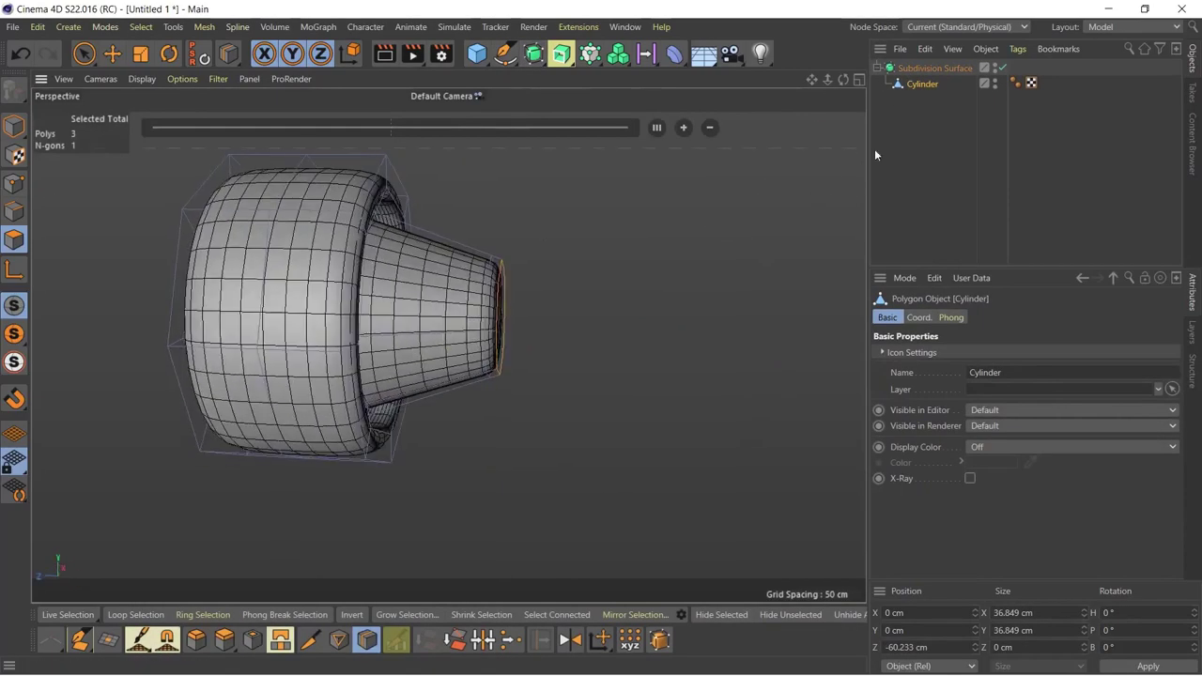
key(q)
click(14, 211)
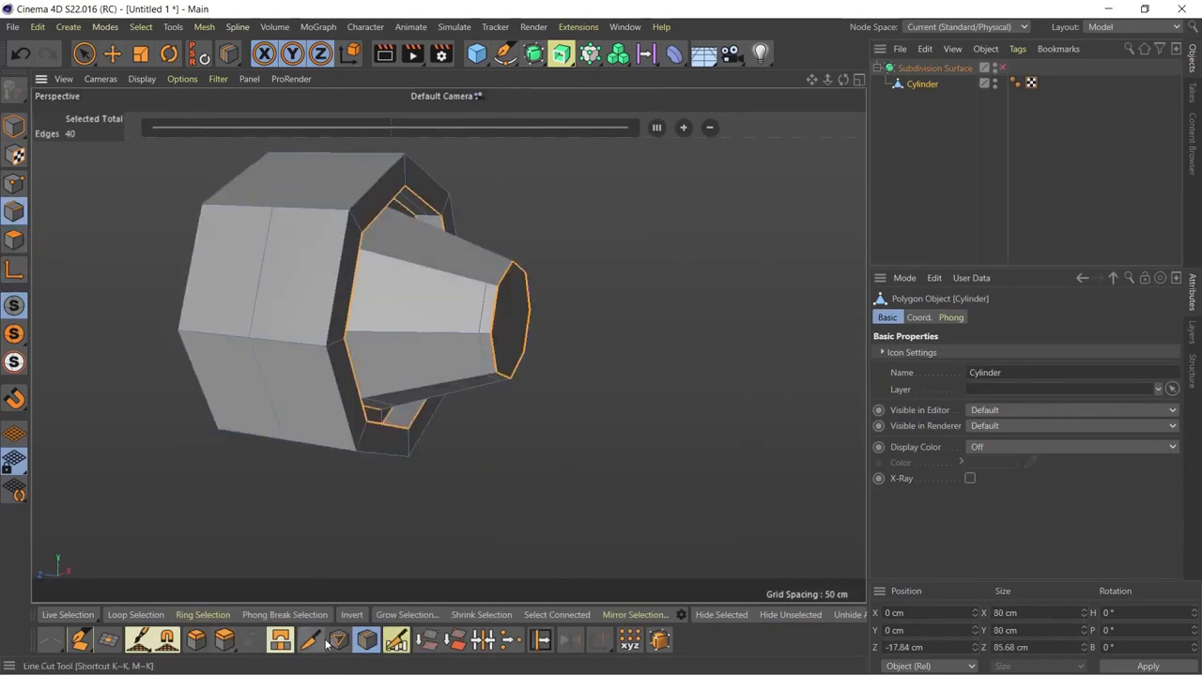
- Compare the smoothed and unsmoothed mesh with isoparm lines displayed
click(136, 615)
alt+drag(207, 395, 295, 470)
click(1003, 67)
click(1003, 68)
click(1003, 67)
mouse_move(818, 250)
alt+mouse_down()
mouse_move(456, 233)
mouse_move(579, 220)
alt+mouse_up()
scroll(578, 219, up, 3)
click(143, 79)
click(155, 242)
alt+drag(155, 242, 259, 319)
click(1003, 68)
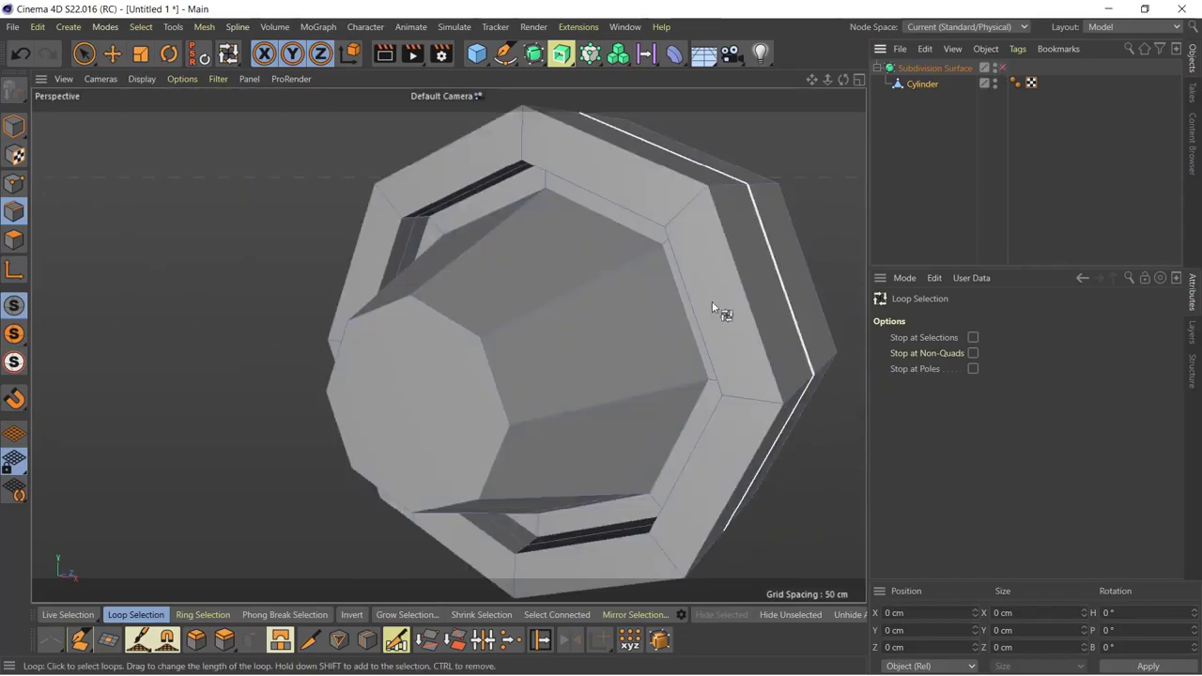
- Cut a supporting edge loop around the body at a 27.196% offset and check the smoothing
click(367, 639)
alt+drag(703, 388, 581, 403)
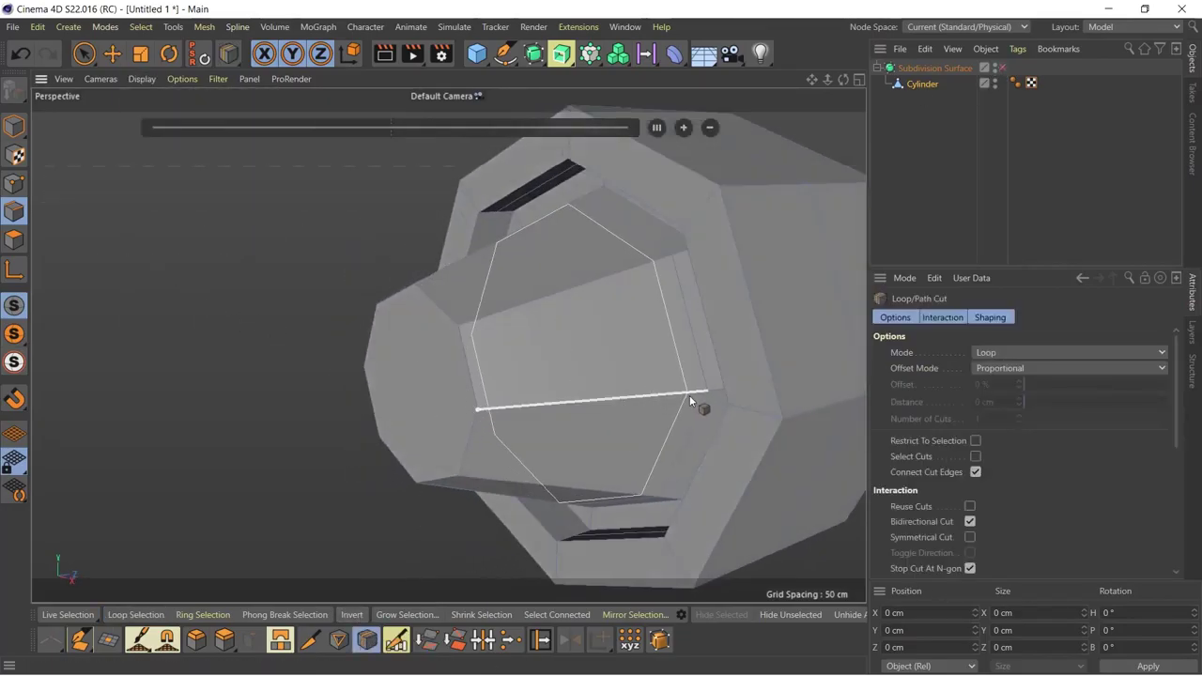
mouse_move(669, 411)
alt+mouse_down()
mouse_move(715, 393)
mouse_move(324, 332)
alt+mouse_up()
click(718, 394)
key(q)
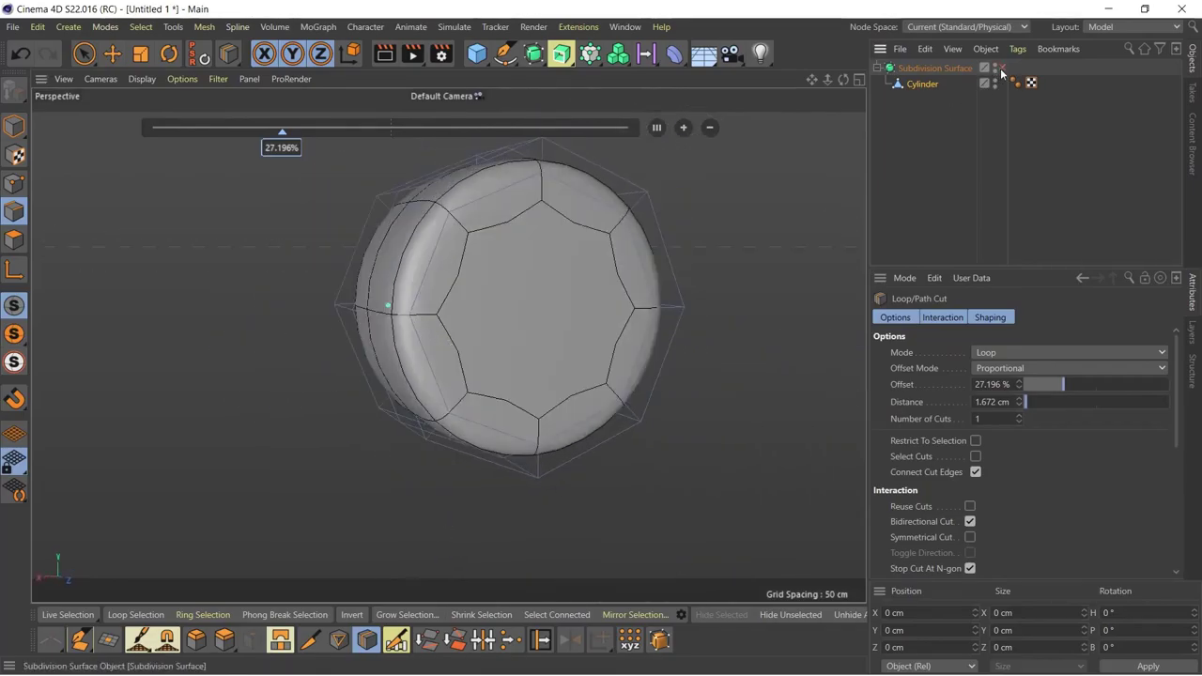
key(q)
click(16, 241)
key(space)
alt+drag(261, 353, 672, 427)
- Extrude the other end face -10 cm inward with 1 subdivision
key(d)
text(40)
key(Return)
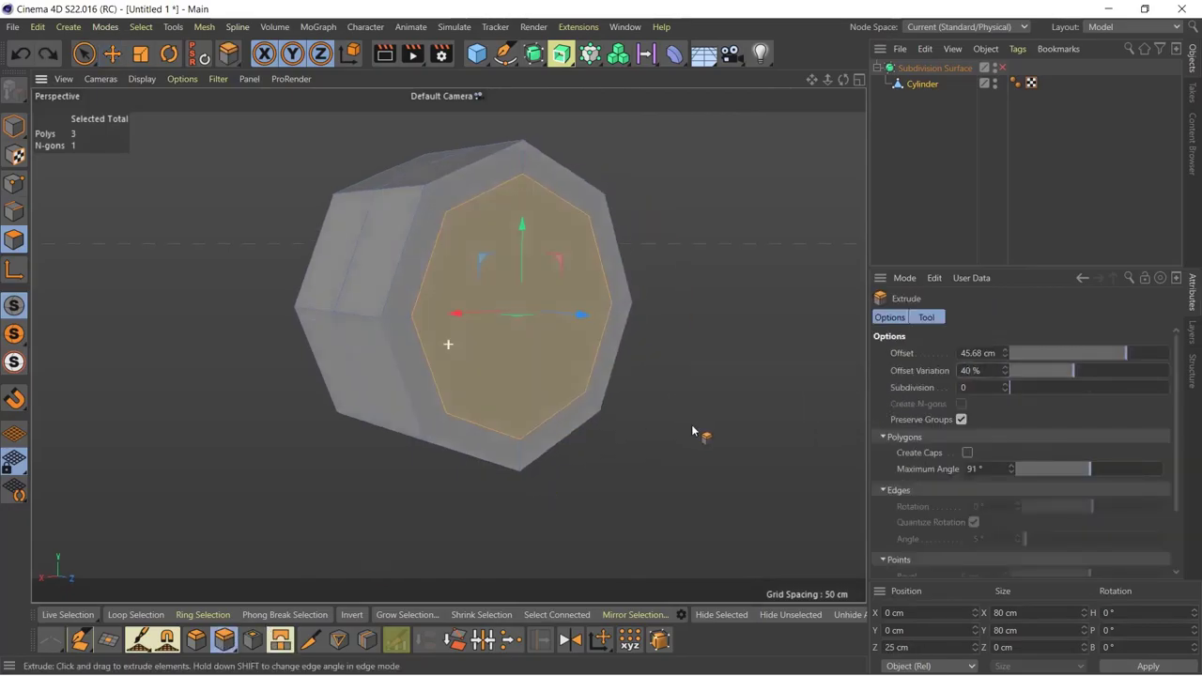
alt+drag(685, 429, 905, 384)
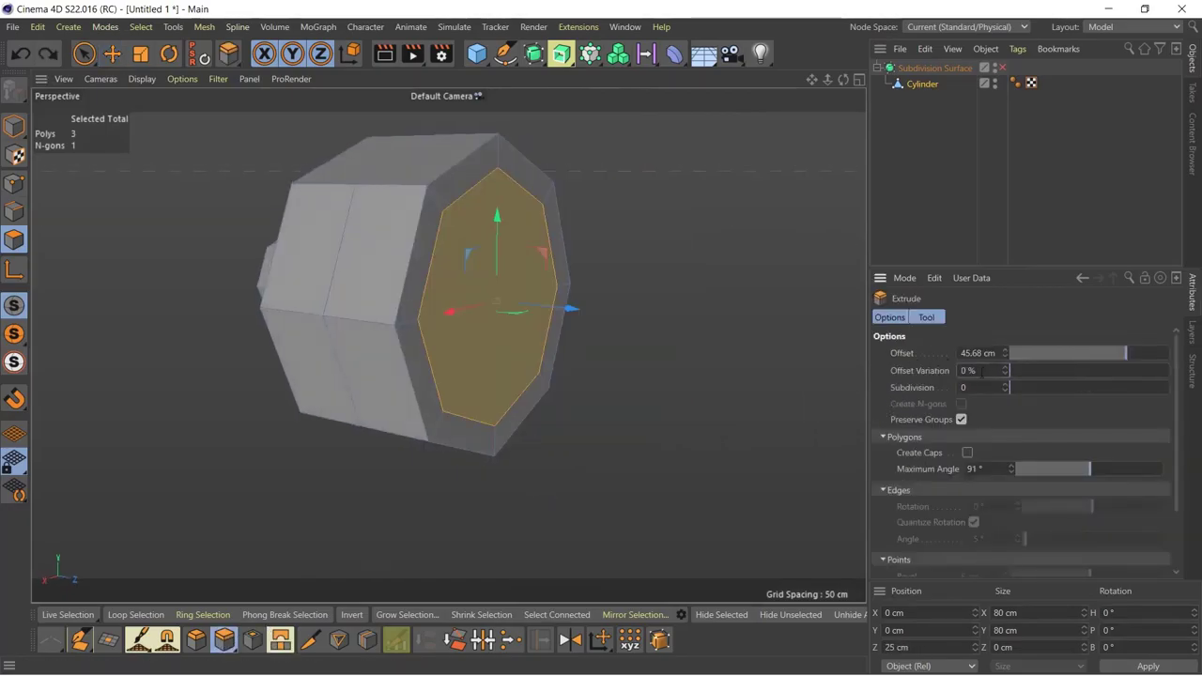
mouse_move(657, 376)
alt+mouse_down()
mouse_move(719, 343)
mouse_move(601, 348)
alt+mouse_up()
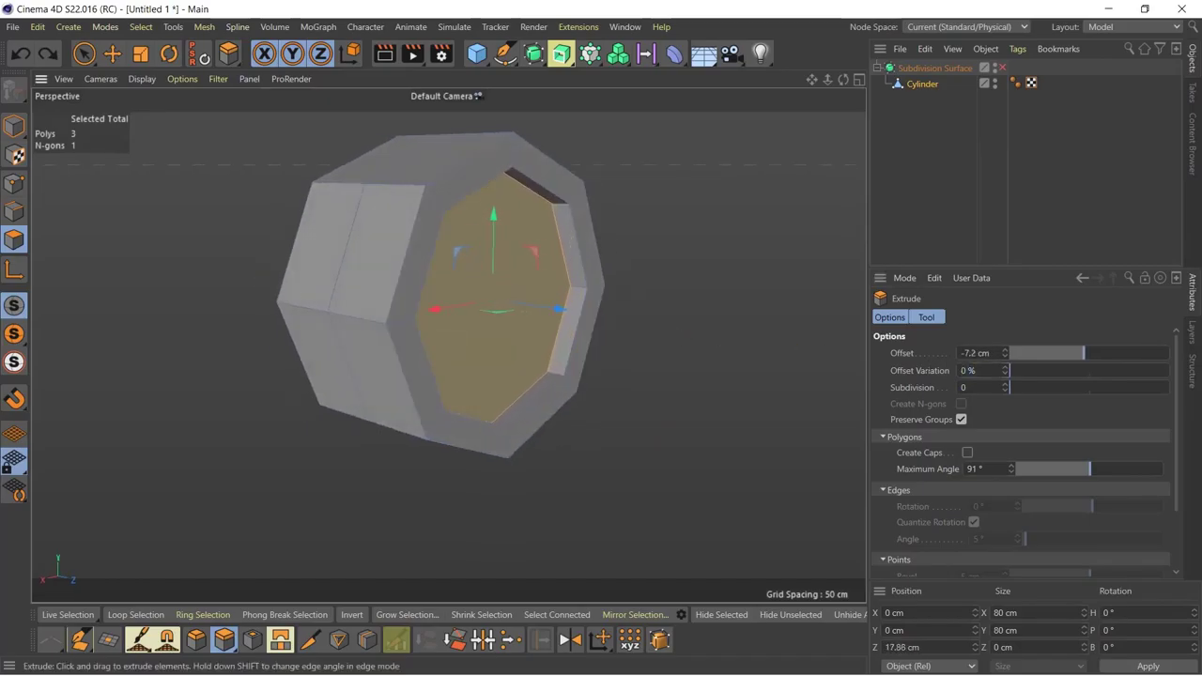
text(-10)
key(Return)
click(977, 387)
text(1)
key(Return)
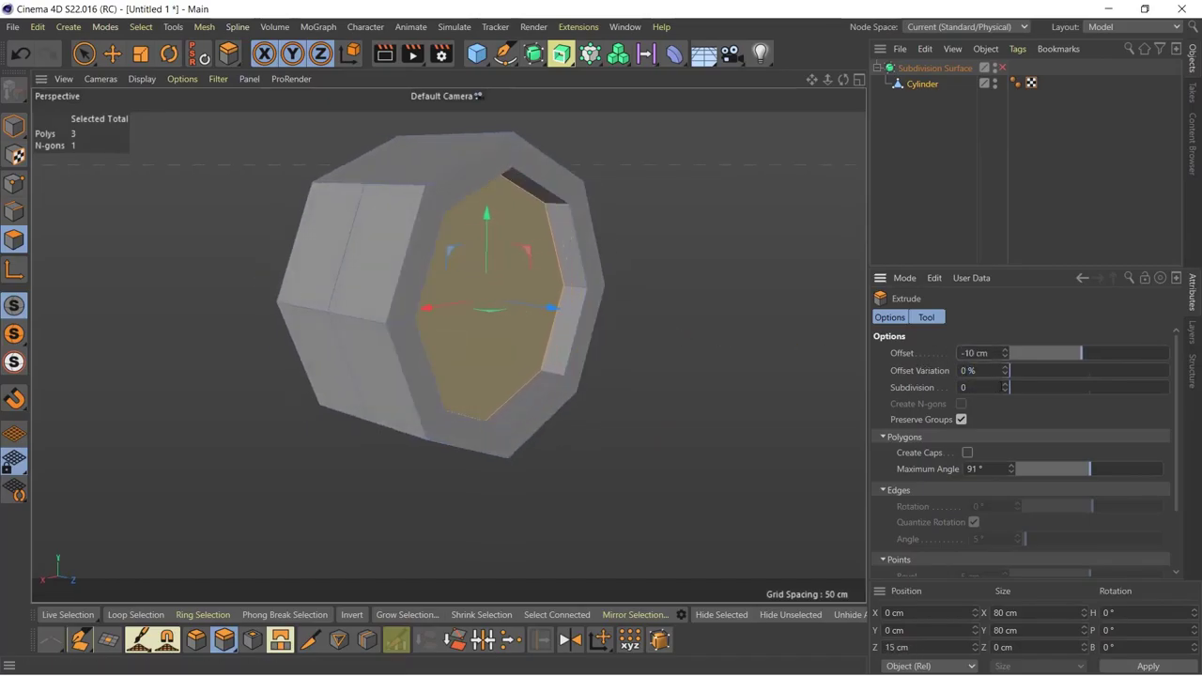
- Check the smoothed part and rename the cylinder 'flight head part'
click(1002, 67)
alt+drag(764, 220, 863, 205)
alt+right_drag(862, 204, 769, 197)
click(1002, 68)
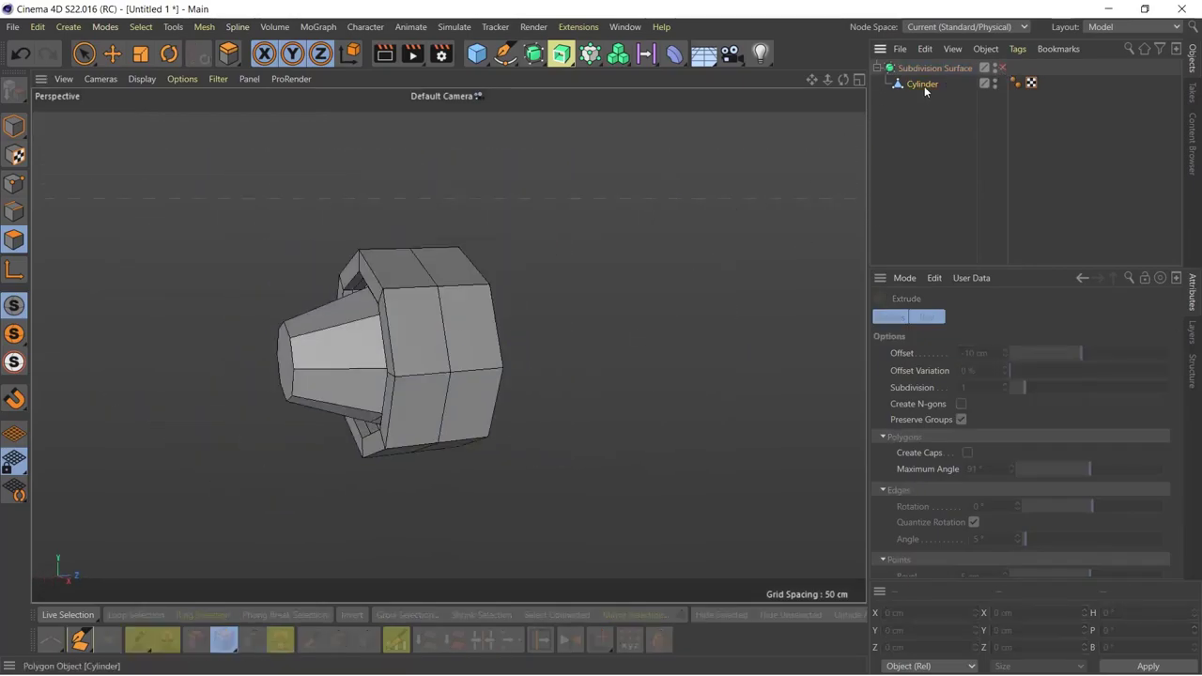
double_click(924, 84)
text(head part)
key(Return)
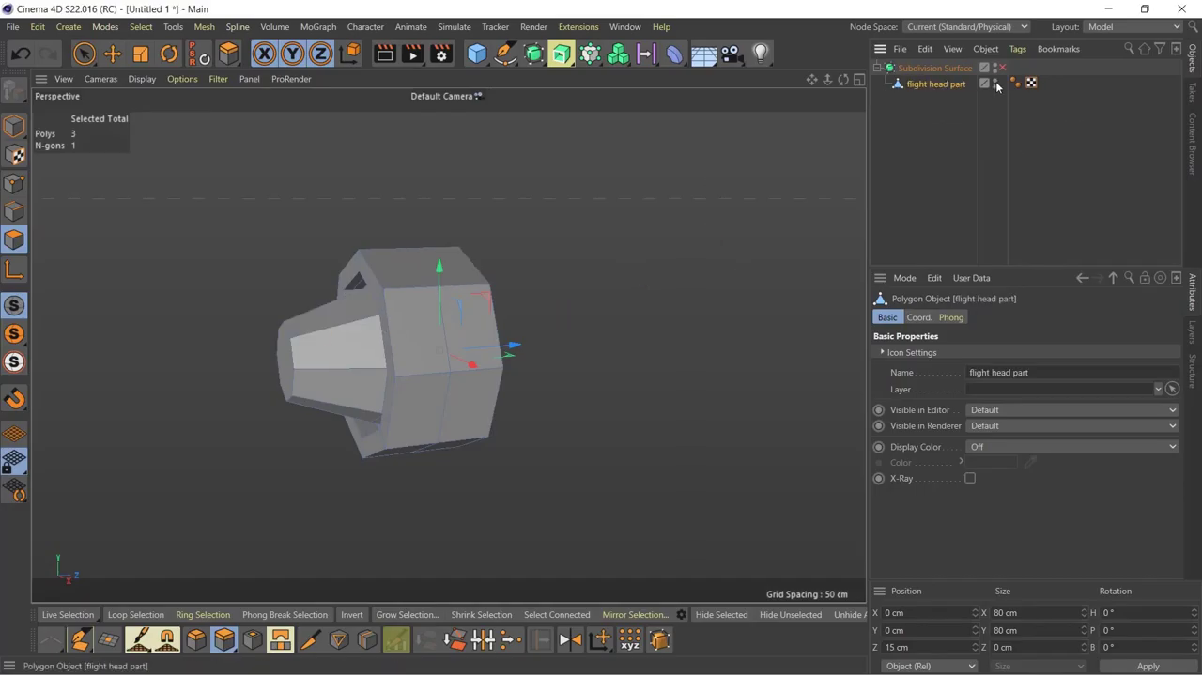
click(995, 81)
click(995, 83)
- Add a second cylinder to the scene
click(112, 53)
click(477, 53)
click(700, 76)
- Orient the new cylinder along +Z with 8 sides and a 300 cm height
scroll(569, 329, down, 3)
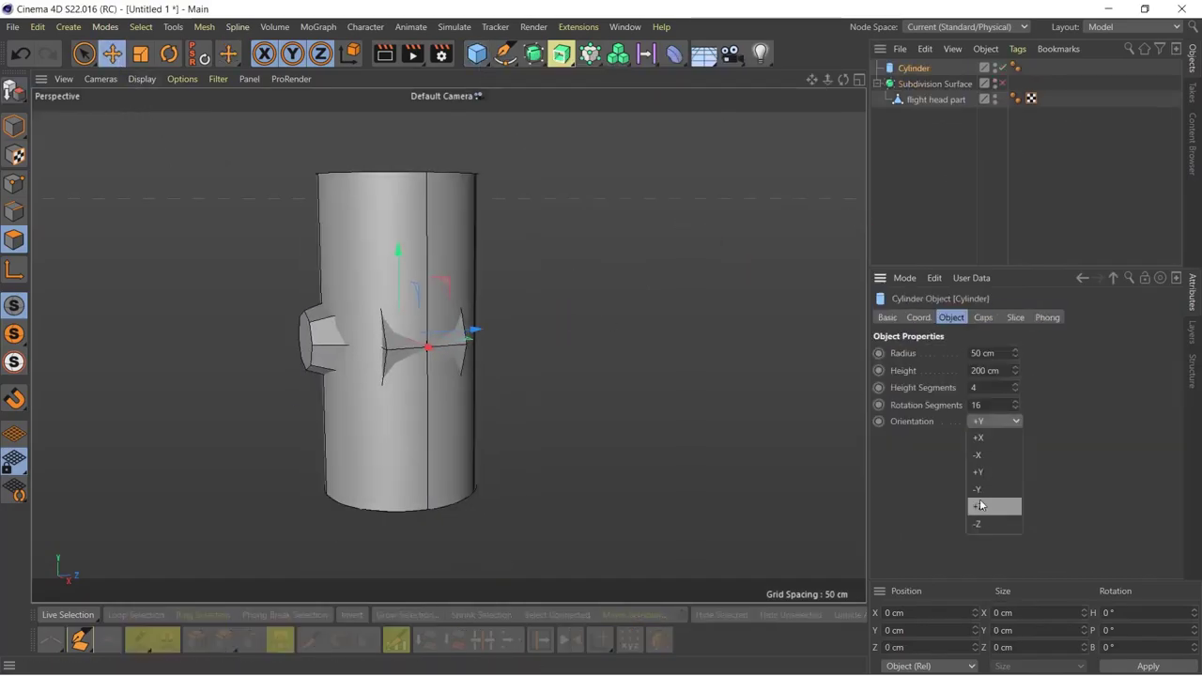
click(981, 507)
drag(464, 335, 704, 317)
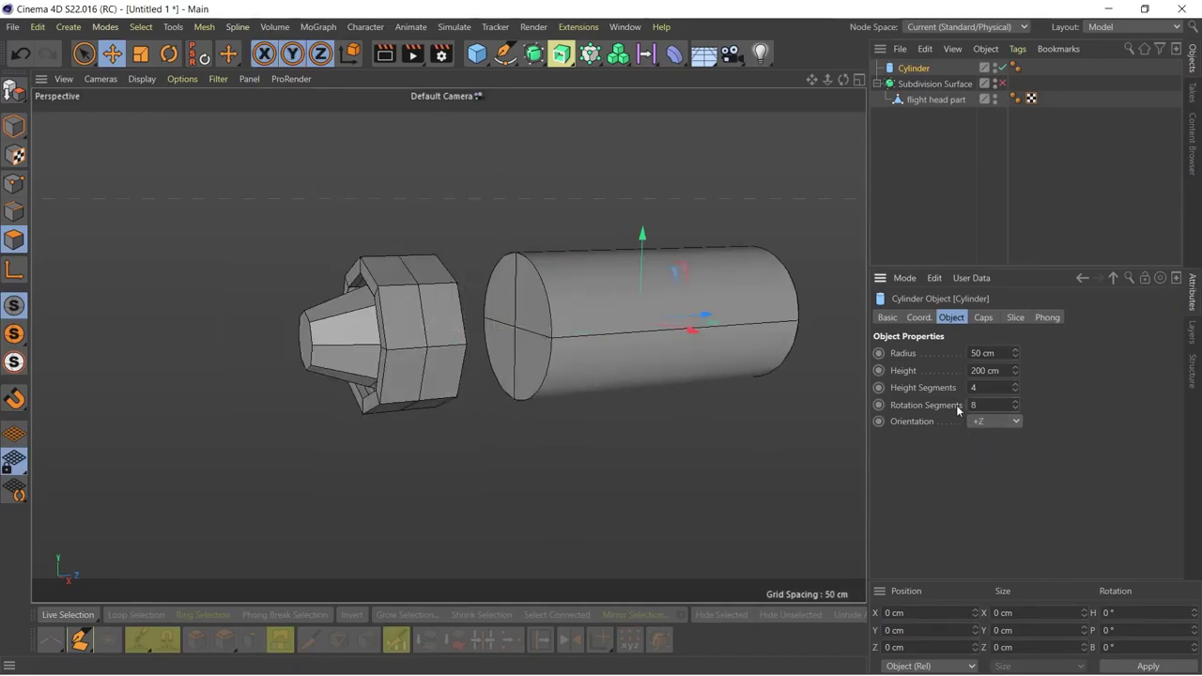
key(Return)
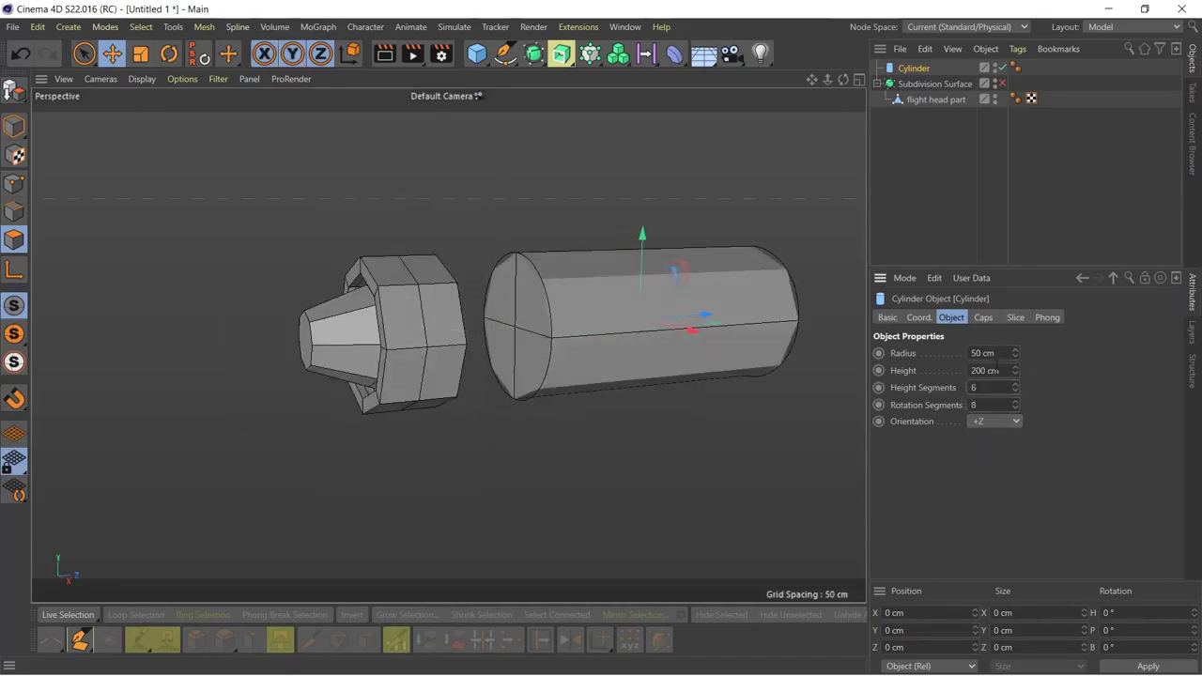
text(300)
key(Return)
- Isolate and frame the cylinder, then convert it to an editable polygon object
scroll(209, 141, down, 2)
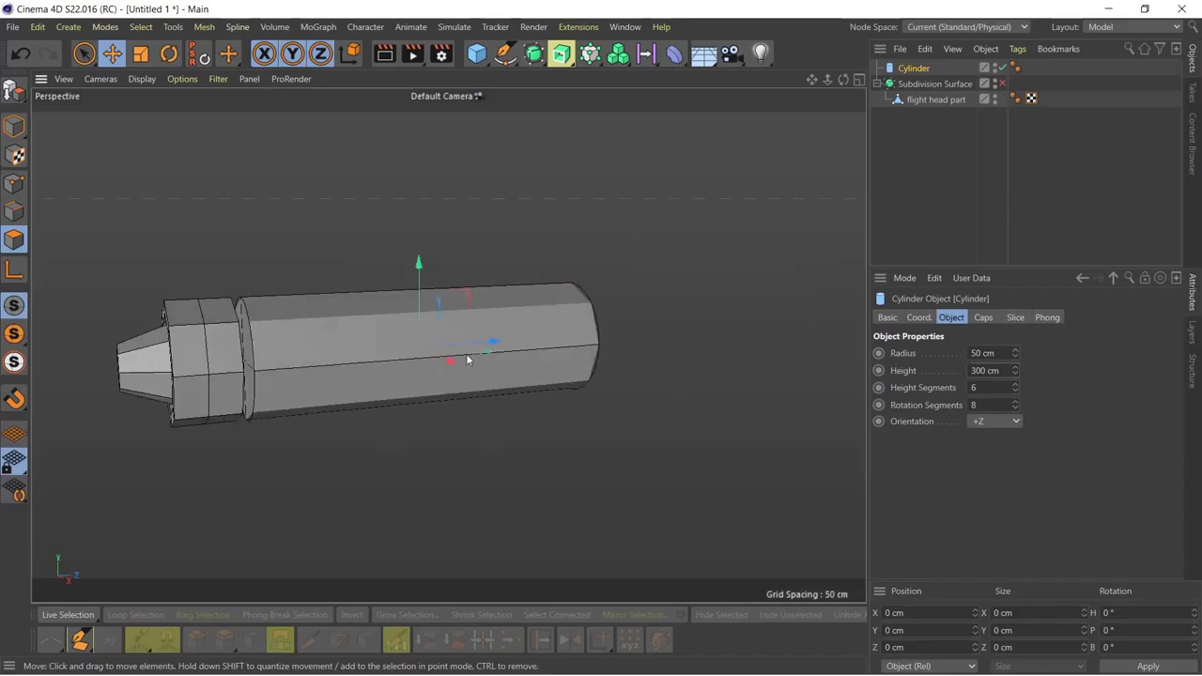
click(142, 79)
click(157, 244)
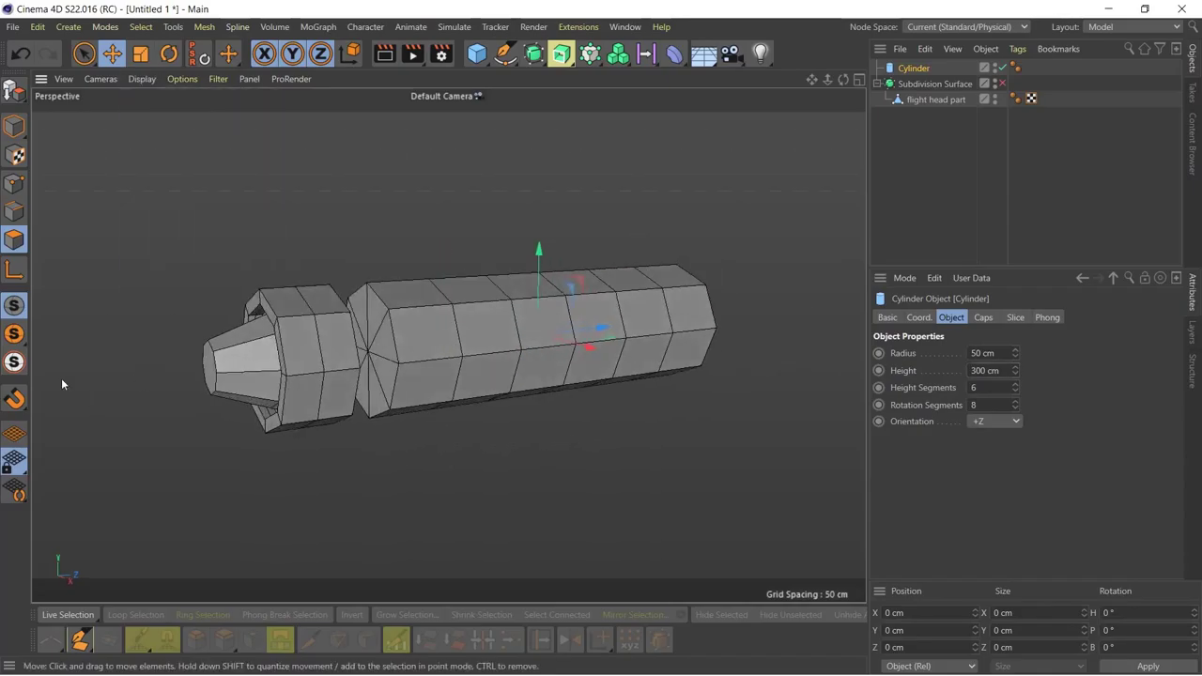
click(14, 334)
key(c)
alt+drag(370, 469, 448, 343)
click(15, 183)
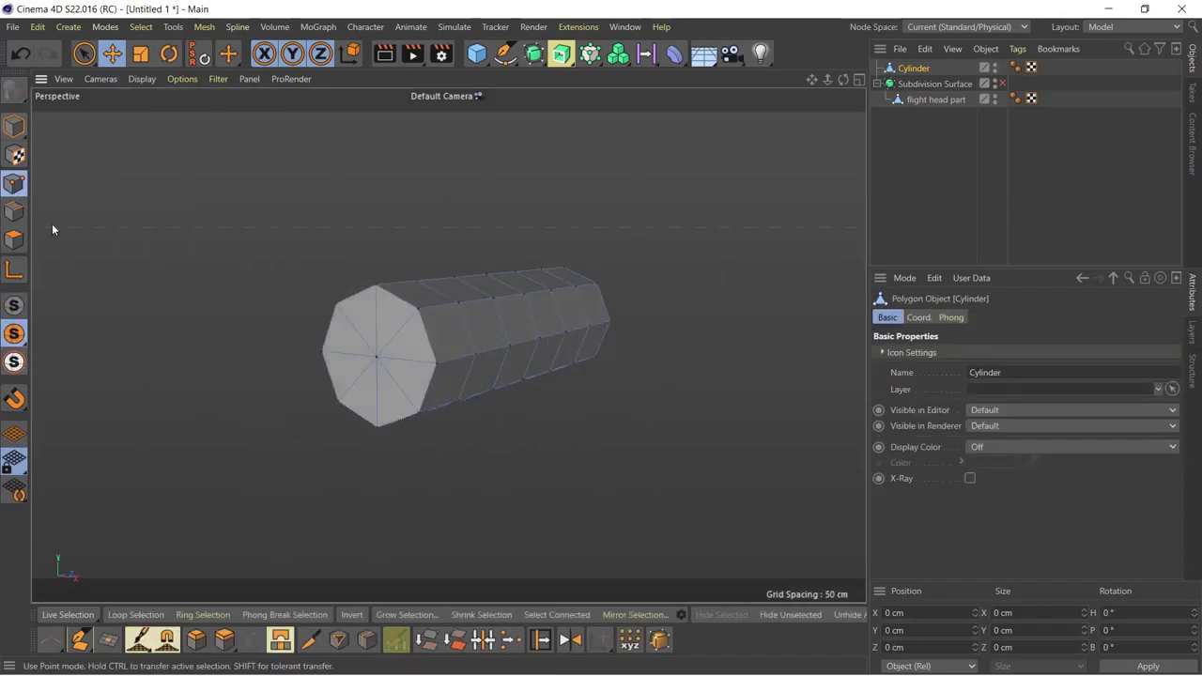
- Bevel the cap points into a ring and extrude the cap face -10 cm inward
click(209, 641)
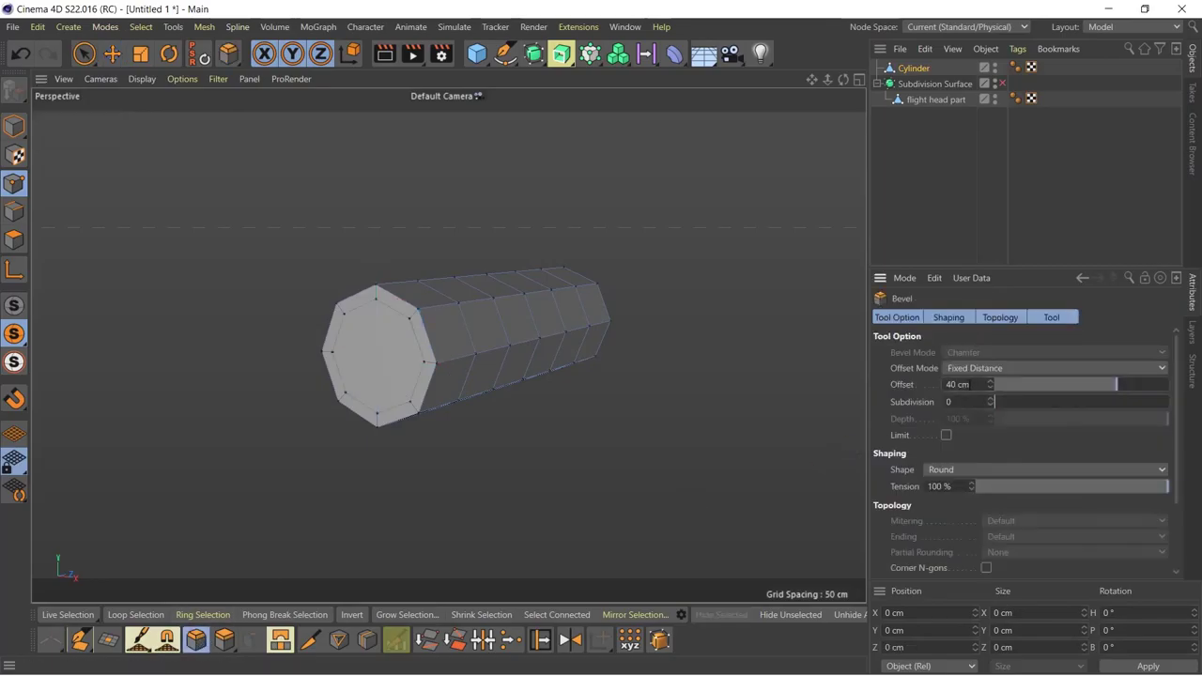
drag(375, 357, 416, 397)
click(14, 239)
click(438, 351)
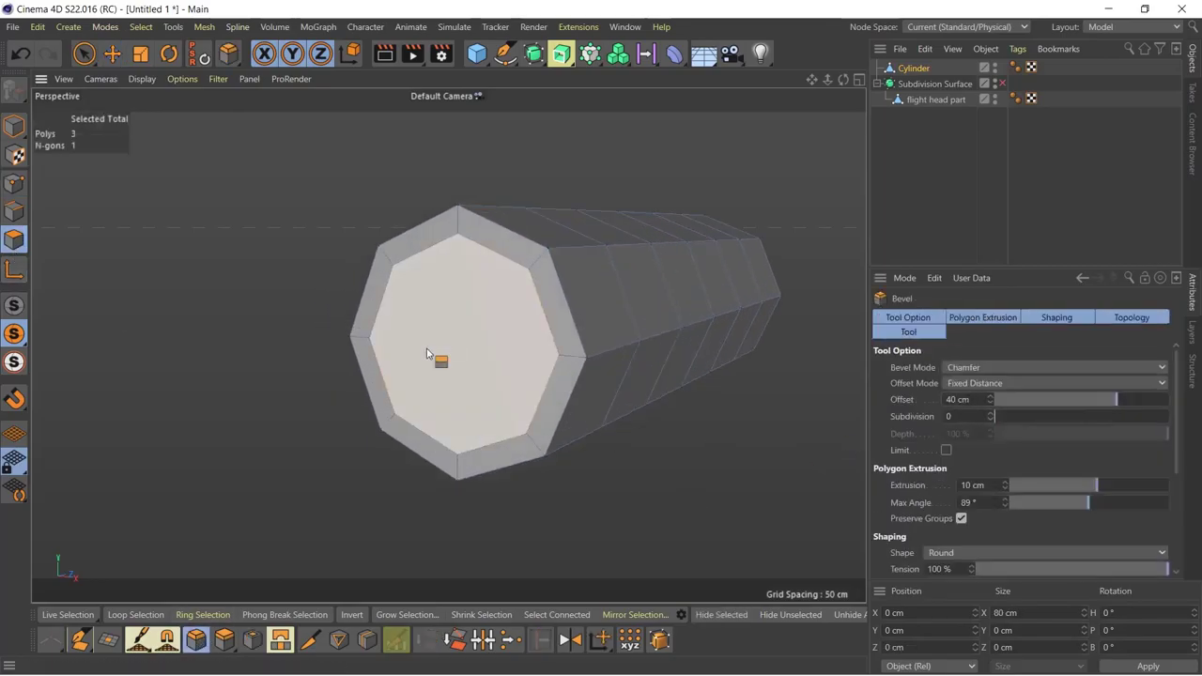
click(224, 639)
drag(301, 498, 273, 498)
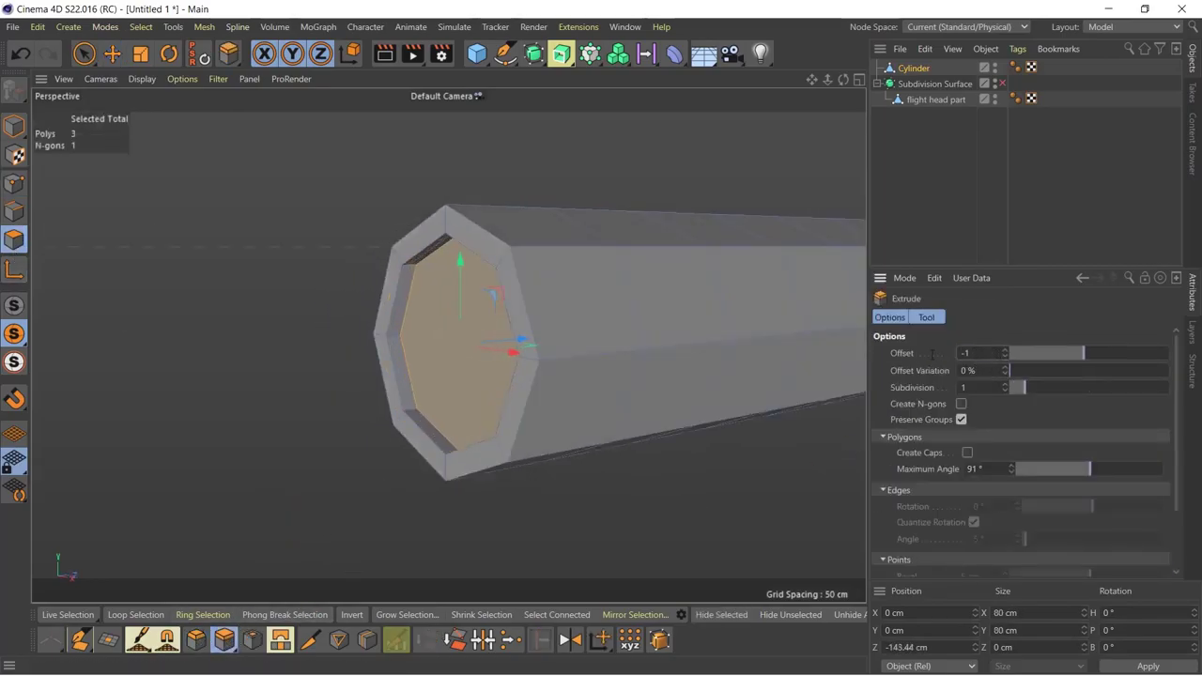
text(10)
key(Return)
- Nest the body cylinder under the Subdivision Surface and hide the flight head part
mouse_move(652, 510)
alt+mouse_down()
mouse_move(738, 510)
mouse_move(807, 395)
alt+mouse_up()
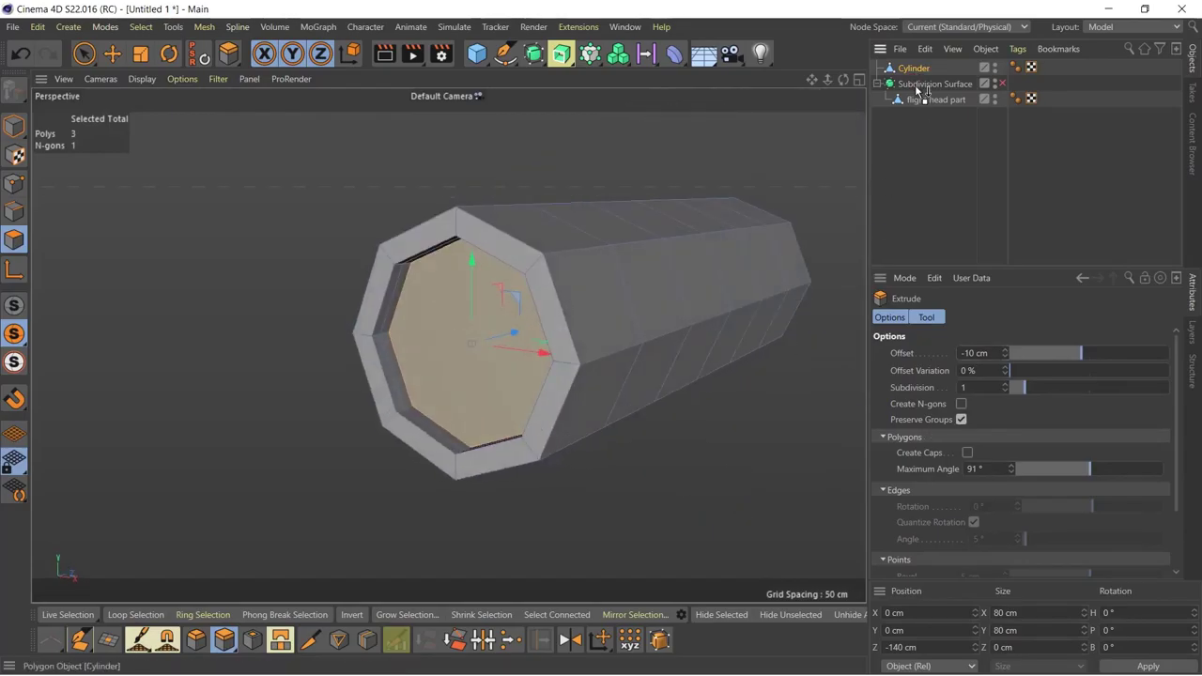
drag(913, 68, 930, 84)
click(1002, 68)
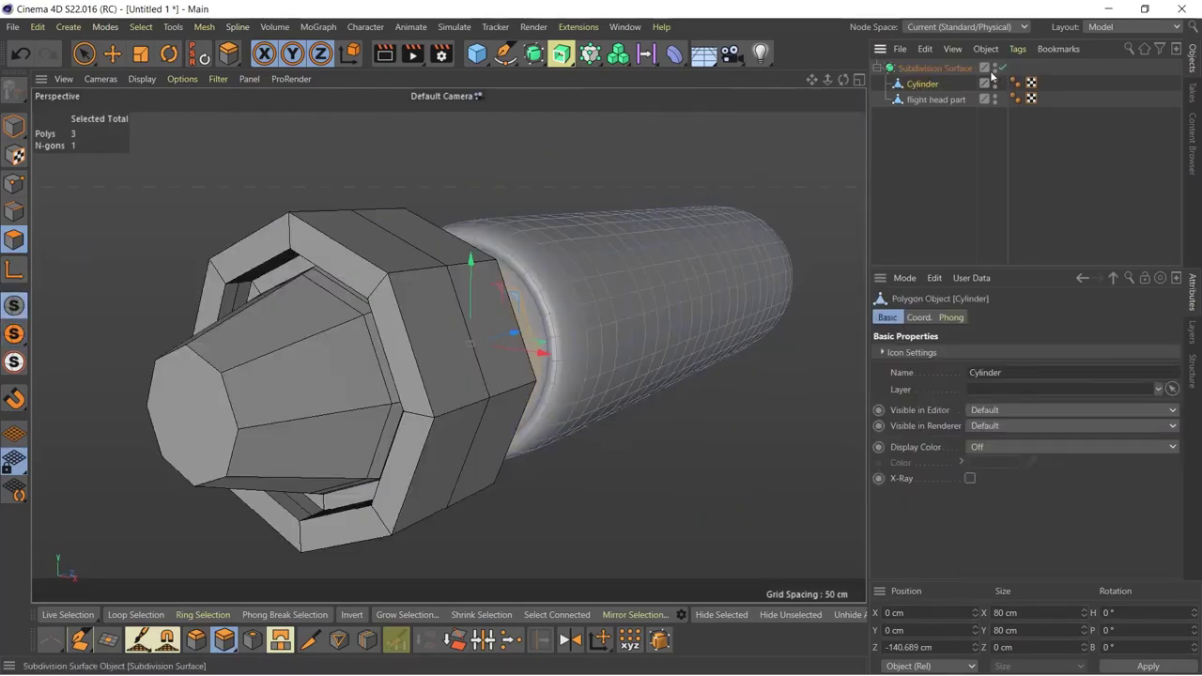
click(995, 96)
alt+right_drag(733, 183, 536, 167)
alt+drag(536, 166, 528, 201)
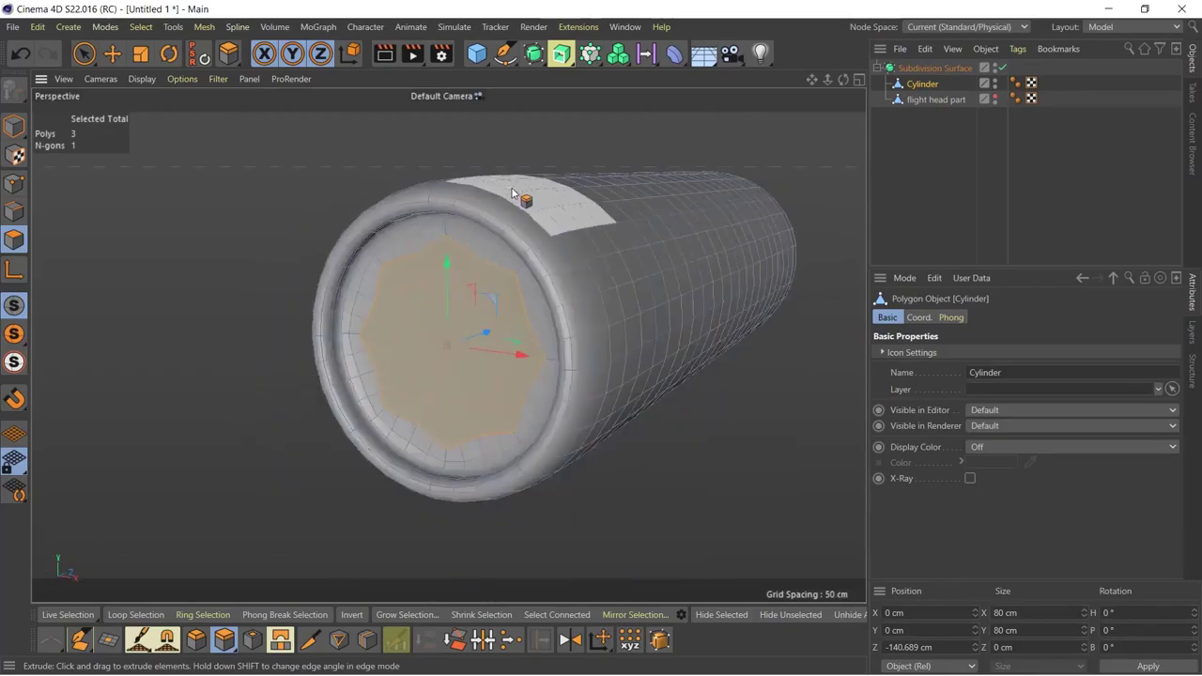
click(1002, 68)
alt+right_drag(729, 459, 572, 464)
mouse_move(572, 464)
alt+mouse_down()
mouse_move(483, 472)
mouse_move(612, 553)
alt+mouse_up()
- Inset four top faces by 5 cm and push them down into the body
drag(416, 404, 451, 338)
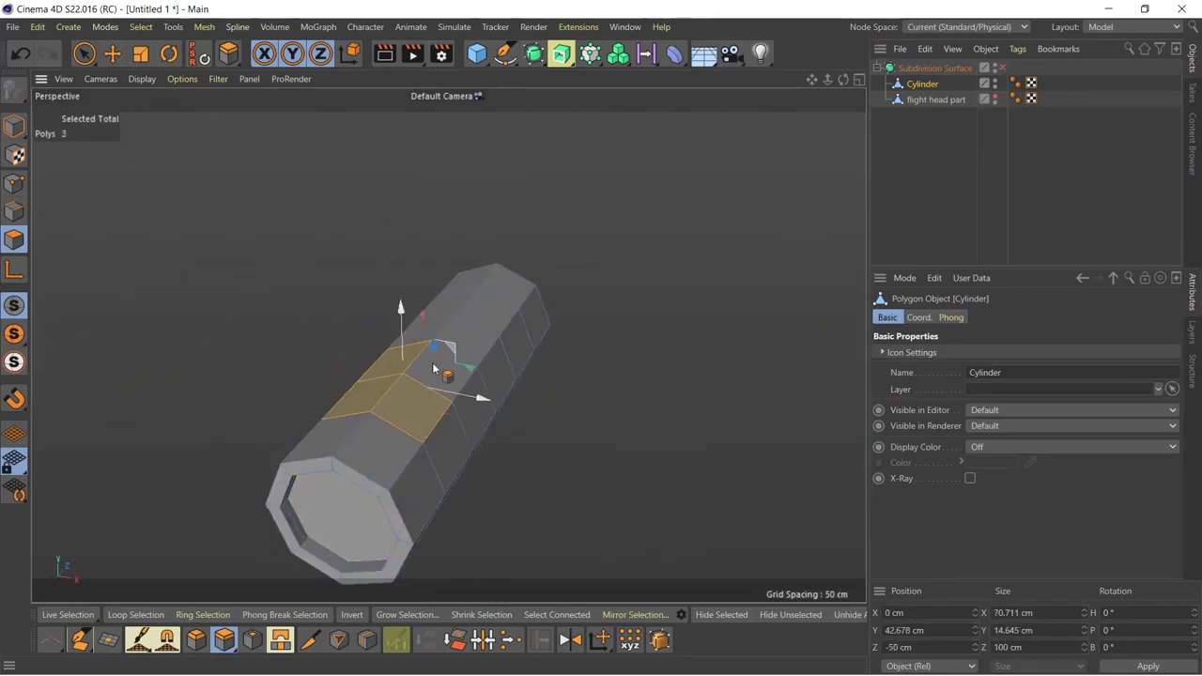
alt+drag(577, 451, 371, 524)
key(i)
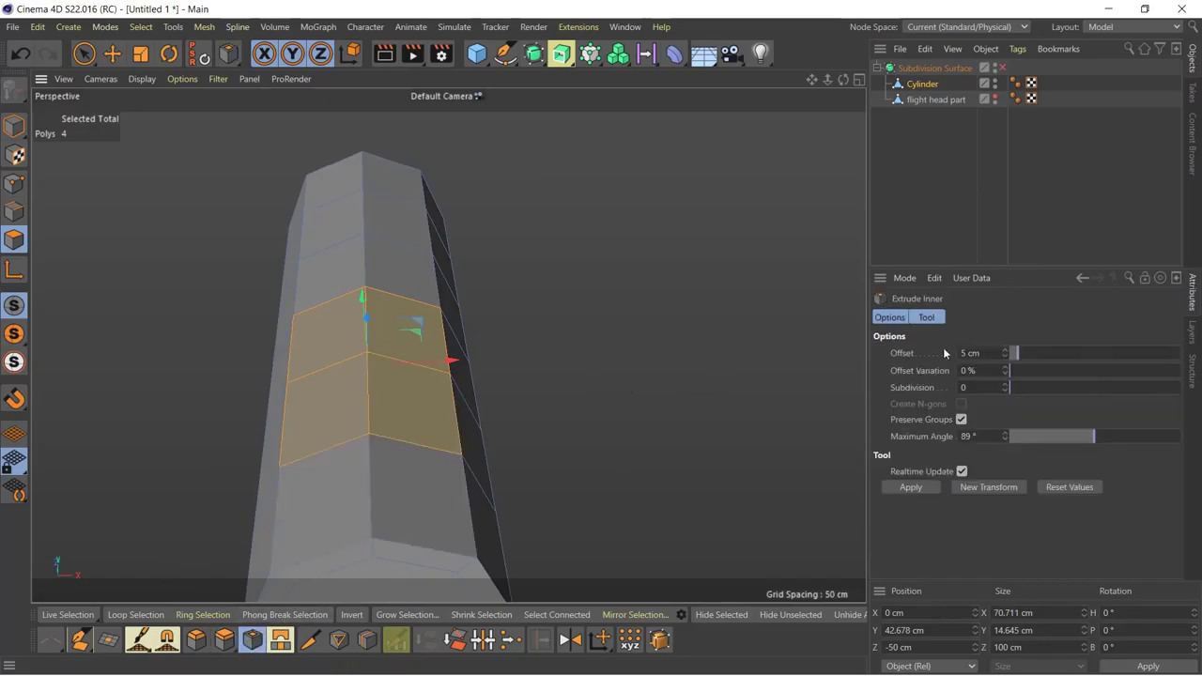
mouse_move(751, 368)
alt+mouse_down()
mouse_move(351, 403)
mouse_move(524, 282)
alt+mouse_up()
click(223, 639)
mouse_move(469, 201)
mouse_down()
mouse_move(413, 205)
mouse_move(482, 216)
mouse_up()
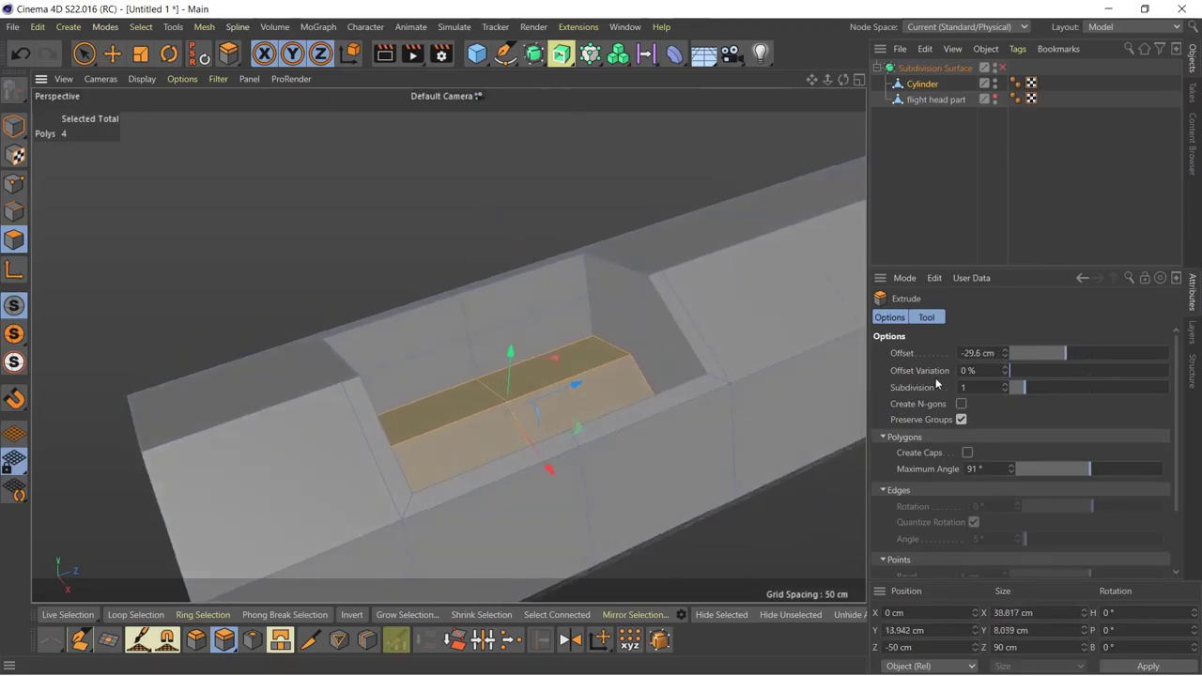
- Preview the smoothed pocket and cut a new edge loop inside it
alt+drag(526, 441, 416, 464)
click(1002, 67)
click(1002, 67)
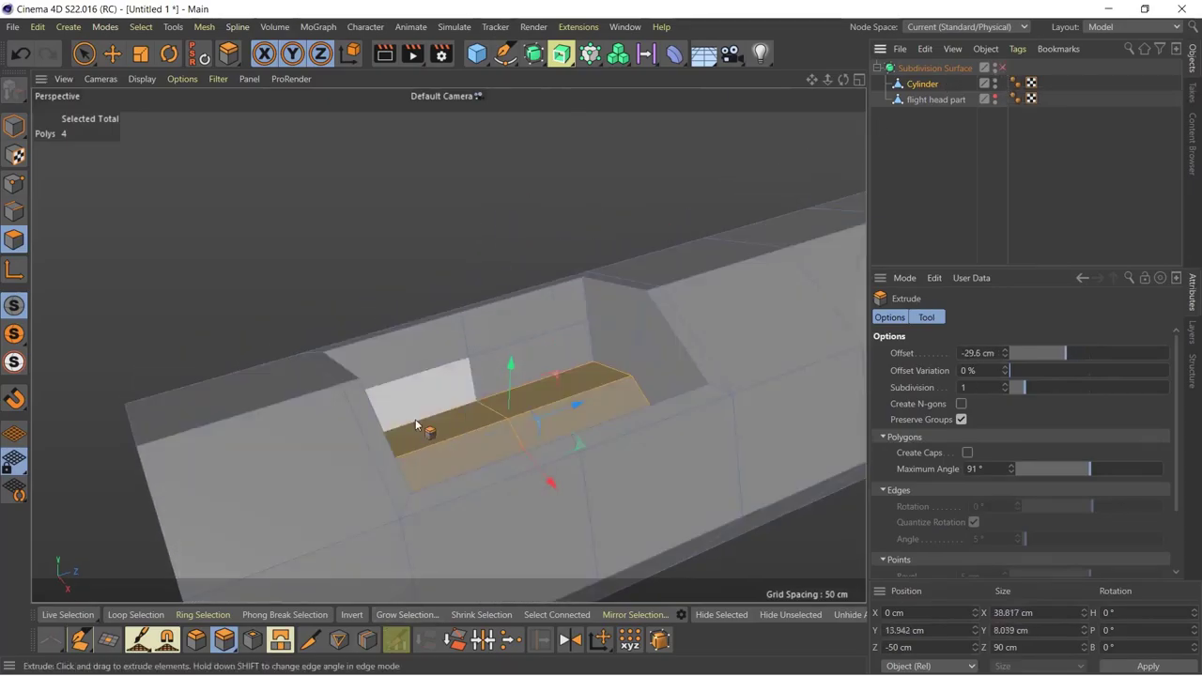
key(k)
key(l)
scroll(442, 375, up, 5)
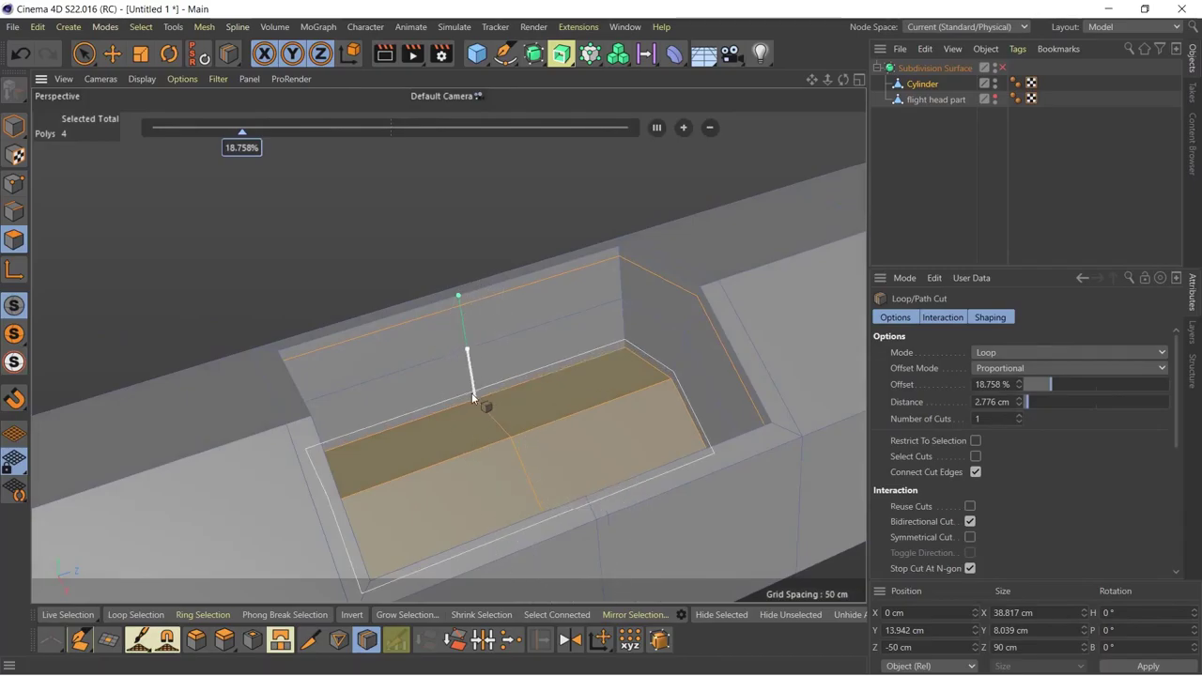
scroll(794, 217, down, 2)
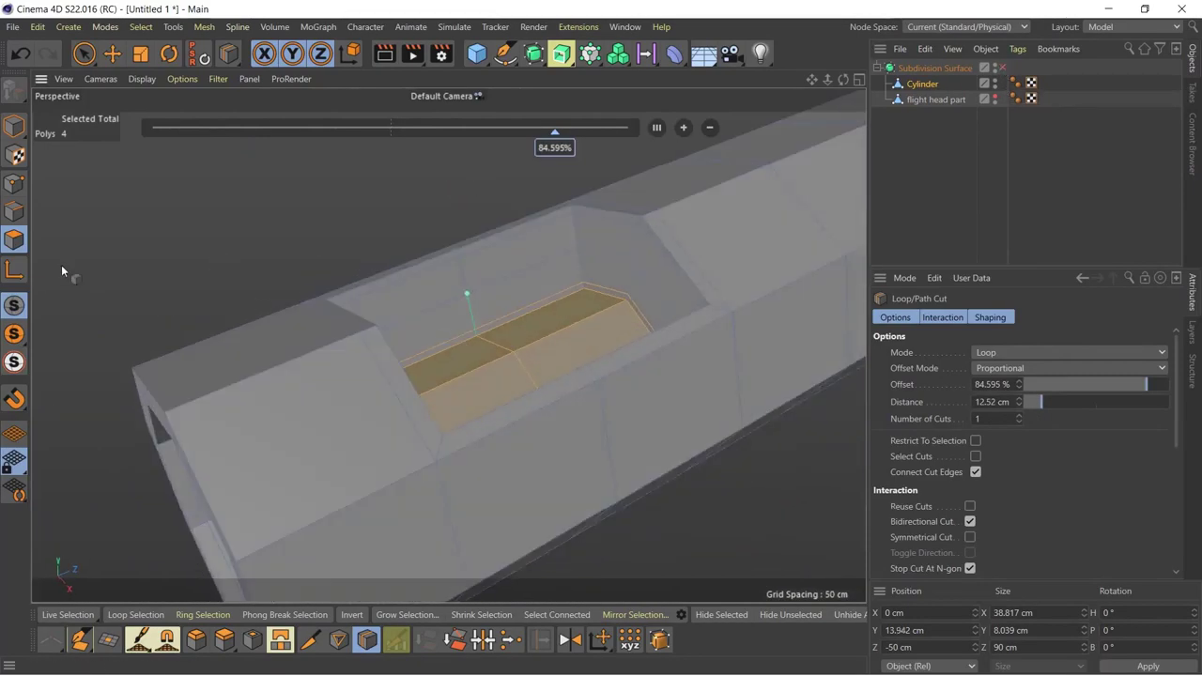
- Loop-select the pocket's rim faces and extrude them up into a 6.56 cm wall
click(135, 614)
click(437, 449)
click(224, 640)
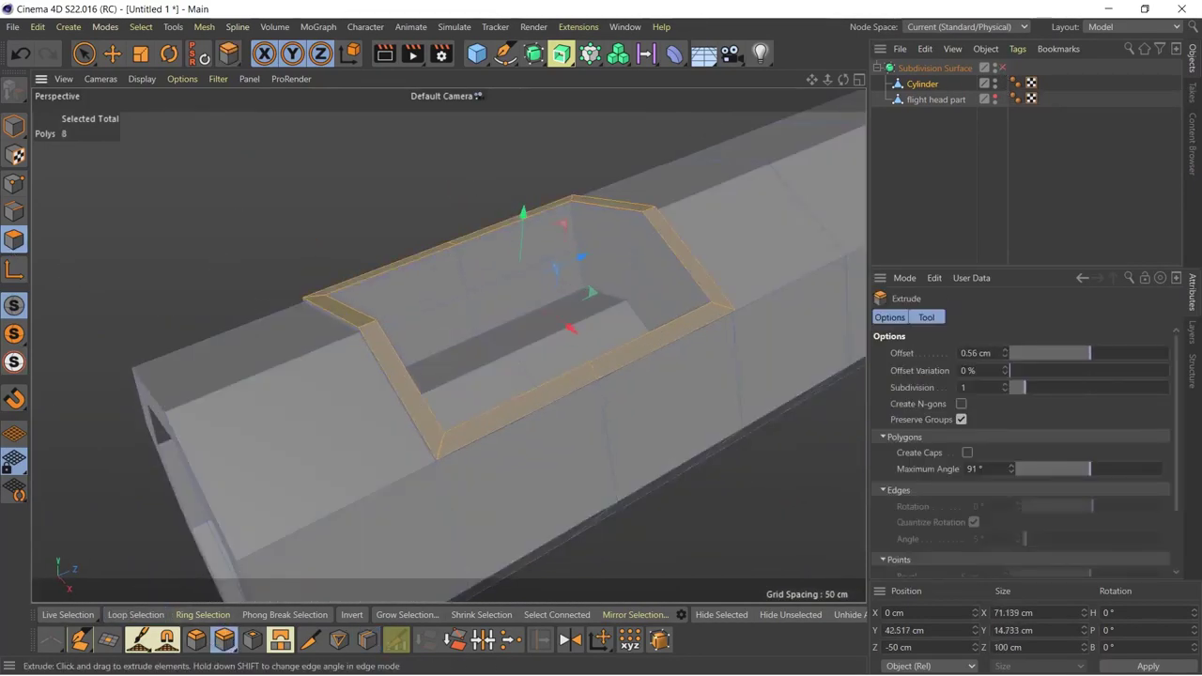
drag(438, 449, 507, 449)
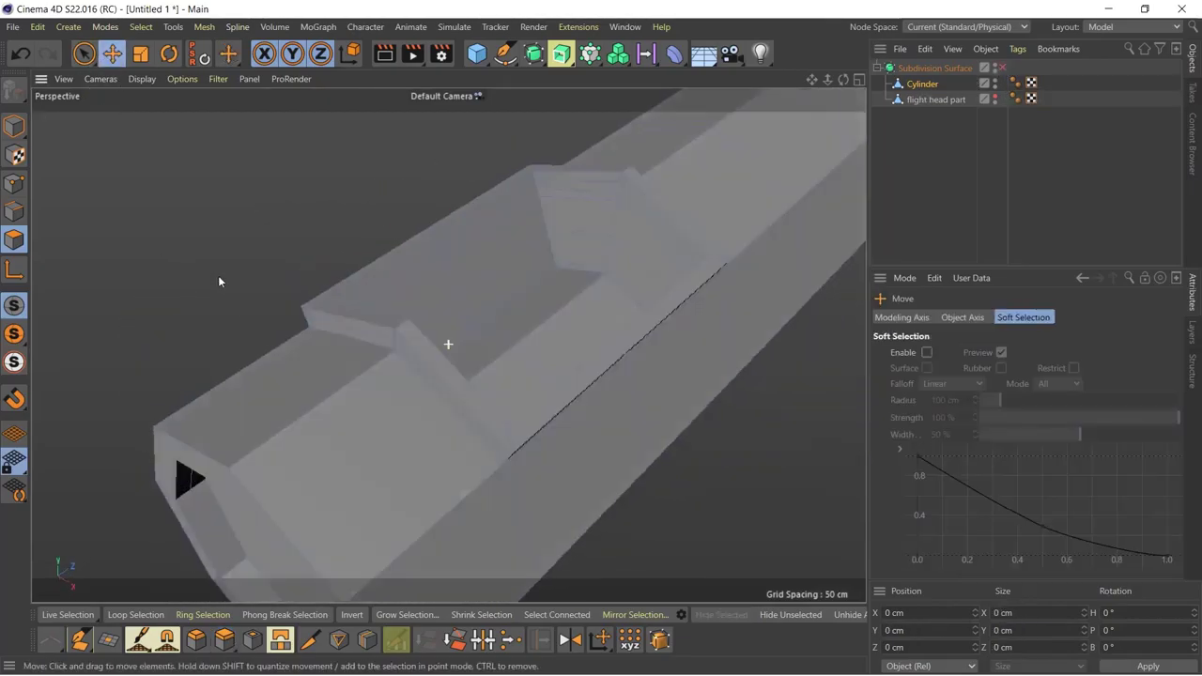
click(466, 330)
mouse_move(467, 329)
alt+mouse_down()
mouse_move(269, 325)
mouse_move(478, 422)
alt+mouse_up()
alt+drag(234, 319, 195, 258)
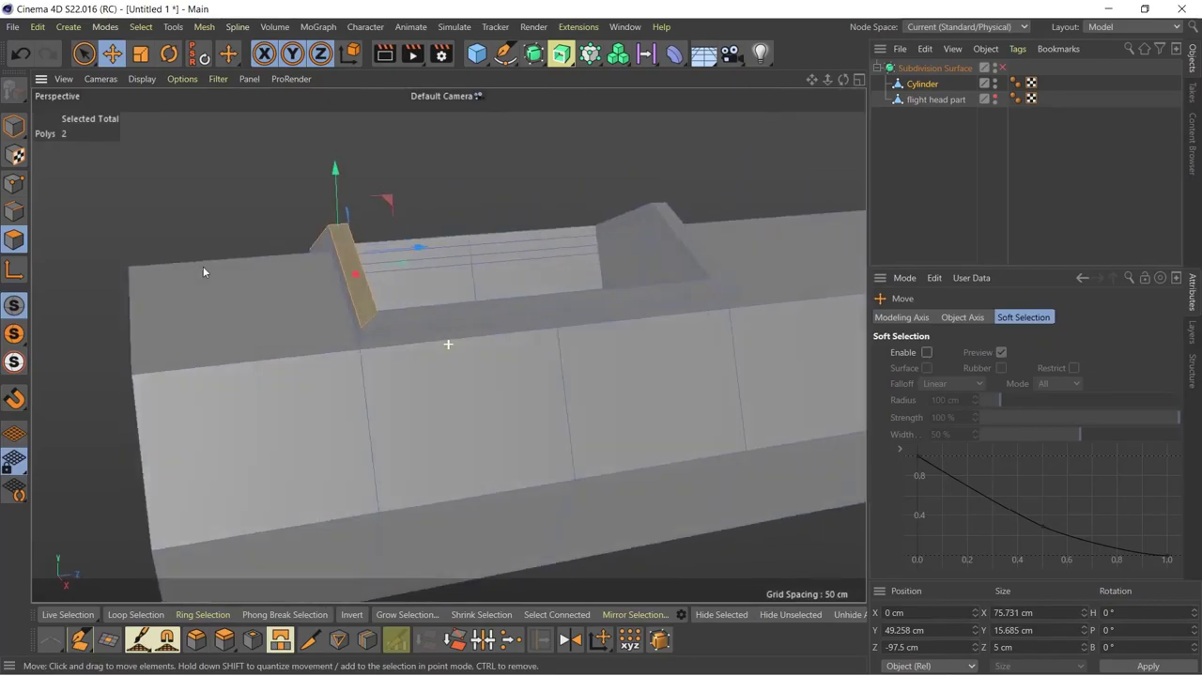
- Cut a new edge loop into the cockpit wall and scale a vertical edge loop
key(k)
key(l)
mouse_move(659, 549)
alt+mouse_down()
mouse_move(488, 327)
mouse_move(317, 275)
mouse_move(272, 297)
alt+mouse_up()
click(148, 618)
click(14, 211)
click(474, 481)
mouse_move(475, 481)
alt+mouse_down()
mouse_move(366, 443)
mouse_move(395, 430)
mouse_move(250, 235)
mouse_move(464, 381)
mouse_move(475, 454)
alt+mouse_up()
key(t)
alt+drag(370, 529, 50, 255)
- Extrude the face loop around the wall opening upward into an angled raised block
click(14, 240)
click(287, 316)
mouse_move(288, 317)
alt+mouse_down()
mouse_move(252, 397)
mouse_move(155, 224)
alt+mouse_up()
click(224, 640)
mouse_move(467, 566)
mouse_down()
mouse_move(563, 554)
mouse_move(610, 470)
mouse_move(120, 91)
mouse_up()
key(q)
key(q)
key(e)
alt+drag(209, 215, 365, 221)
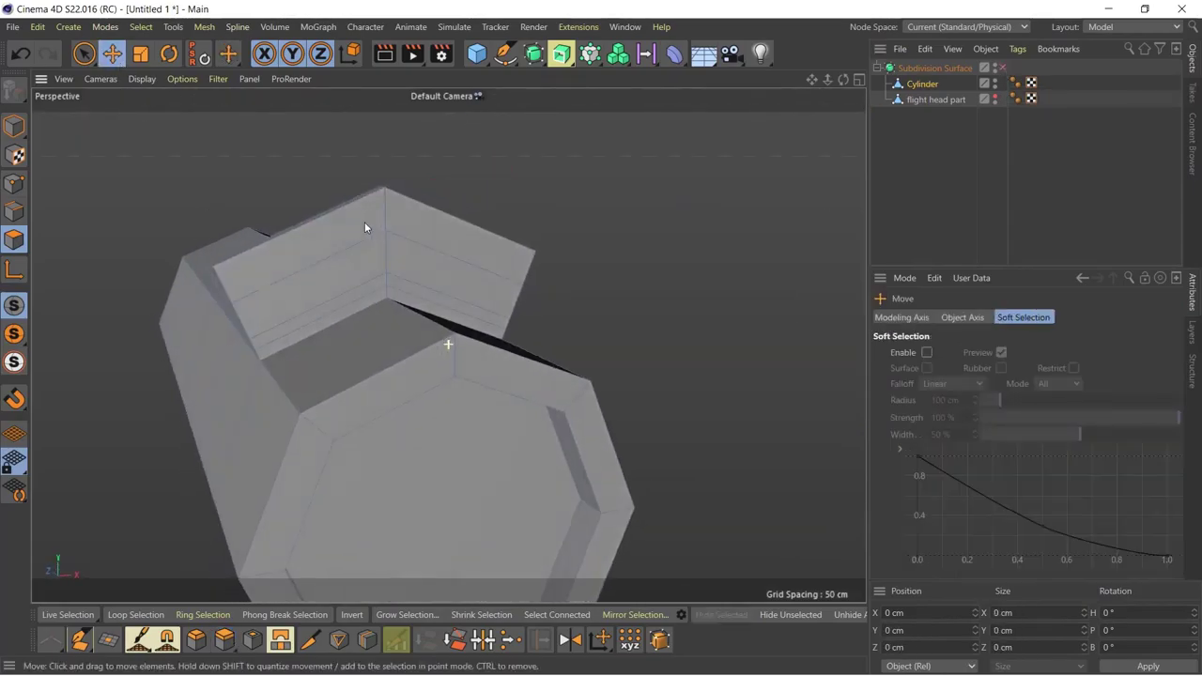
click(364, 649)
alt+drag(390, 201, 677, 282)
mouse_move(906, 122)
alt+mouse_down()
mouse_move(441, 185)
mouse_move(209, 180)
alt+mouse_up()
- Live Select all the top and side faces of the raised block
key(e)
click(83, 53)
drag(326, 284, 415, 260)
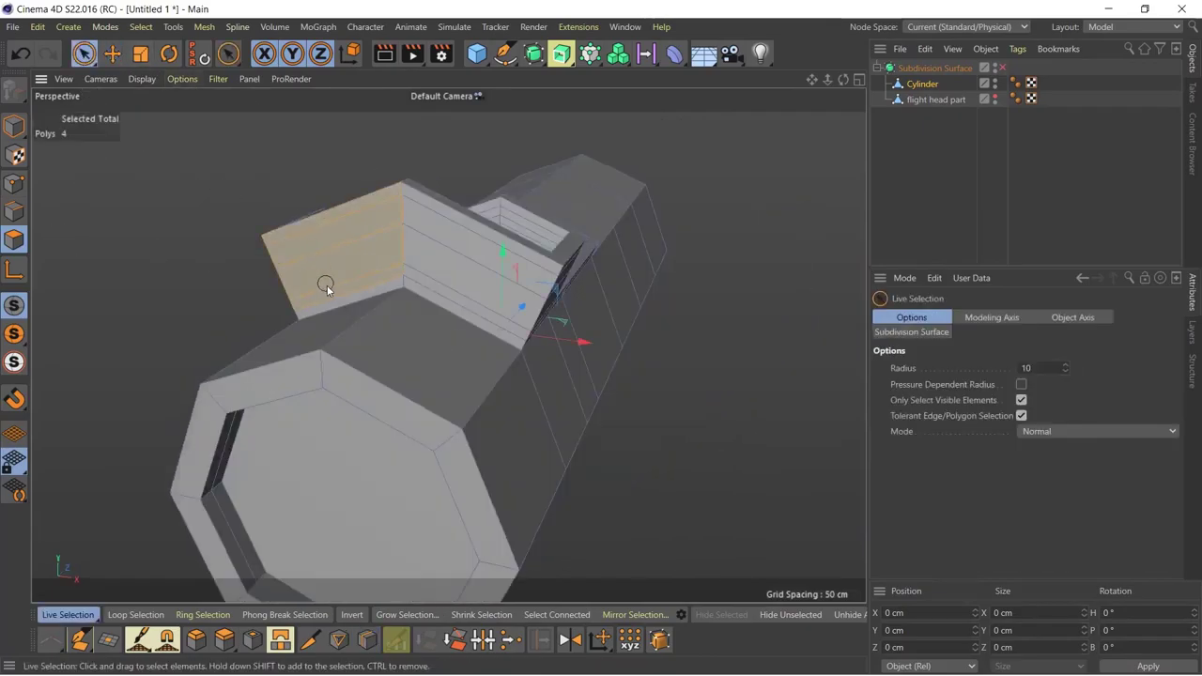
mouse_move(201, 263)
alt+mouse_down()
mouse_move(455, 301)
mouse_move(402, 212)
mouse_move(324, 319)
alt+mouse_up()
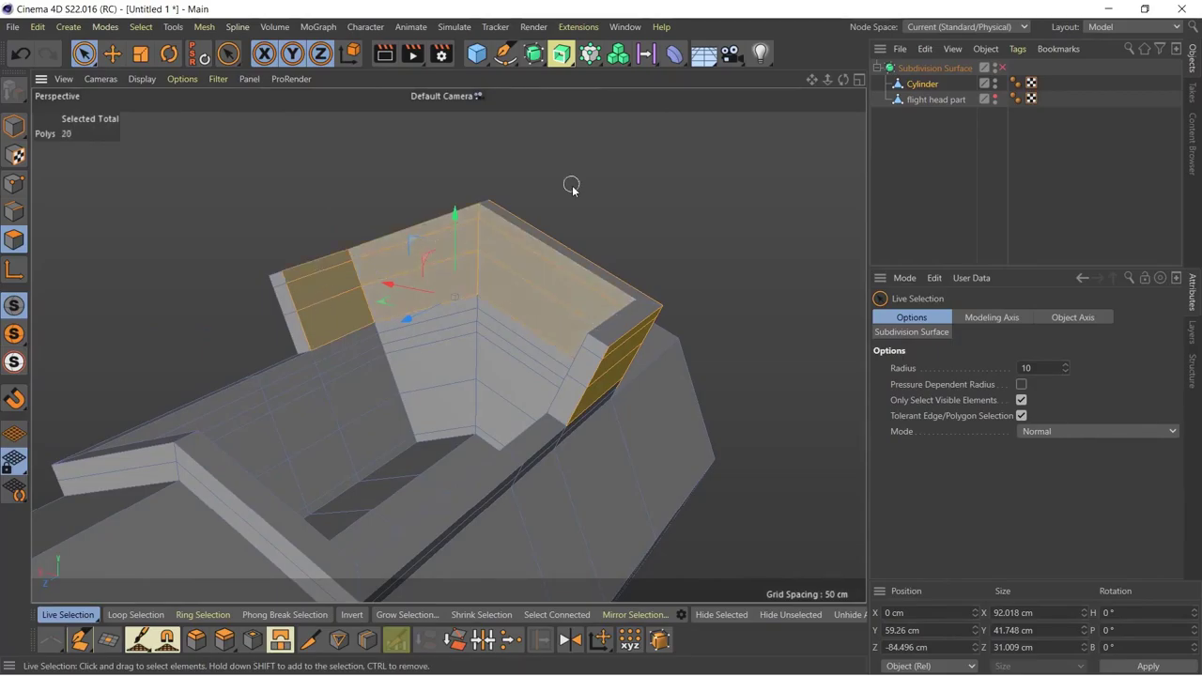
mouse_move(572, 185)
alt+mouse_down()
mouse_move(461, 282)
mouse_move(448, 344)
mouse_move(529, 282)
mouse_move(583, 310)
alt+mouse_up()
mouse_move(583, 310)
alt+mouse_down()
mouse_move(381, 387)
mouse_move(623, 461)
mouse_move(512, 444)
alt+mouse_up()
ctrl+click(507, 298)
mouse_move(507, 298)
alt+mouse_down()
mouse_move(193, 317)
mouse_move(448, 344)
mouse_move(477, 183)
mouse_move(445, 171)
mouse_move(201, 188)
mouse_move(303, 397)
mouse_move(422, 207)
mouse_move(393, 212)
mouse_move(698, 234)
alt+mouse_up()
shift+click(380, 207)
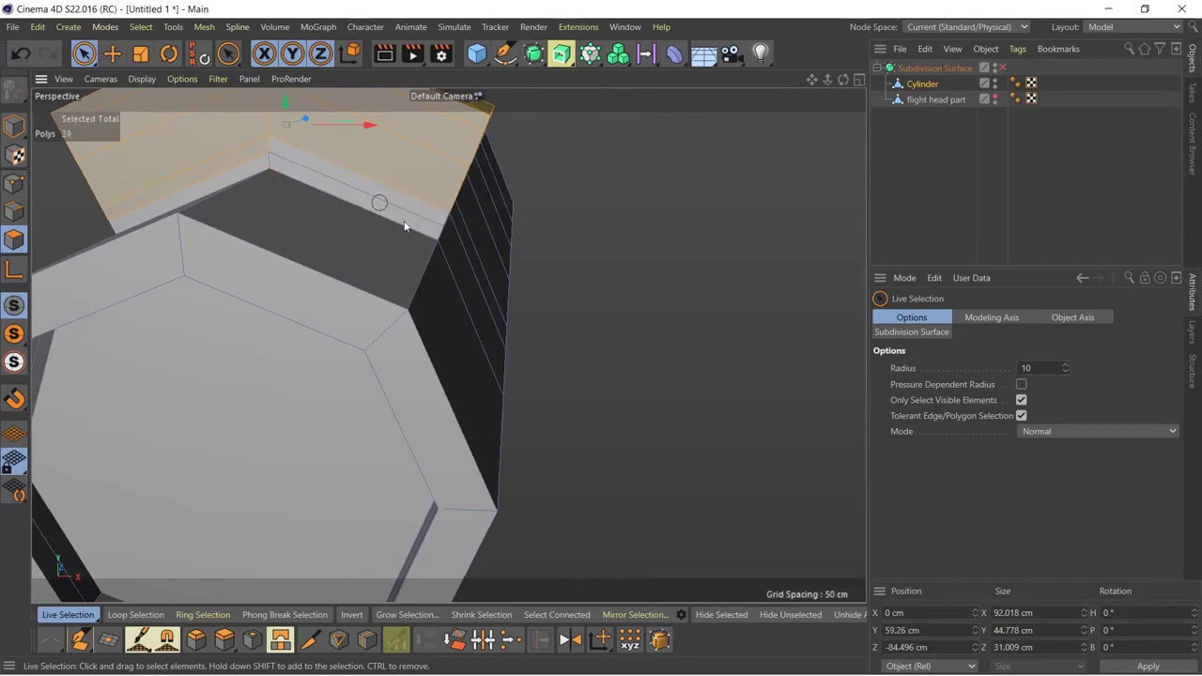
alt+drag(380, 207, 384, 227)
mouse_move(501, 226)
alt+mouse_down()
mouse_move(110, 179)
mouse_move(633, 213)
mouse_move(517, 234)
mouse_move(627, 212)
mouse_move(586, 261)
mouse_move(163, 263)
mouse_move(322, 231)
alt+mouse_up()
shift+click(517, 234)
shift+click(586, 262)
- Save the 34 block faces as a selection set and switch to the Standard layout
click(141, 26)
click(188, 331)
mouse_move(193, 404)
alt+mouse_down()
mouse_move(738, 187)
mouse_move(667, 187)
alt+mouse_up()
click(1137, 26)
click(1132, 131)
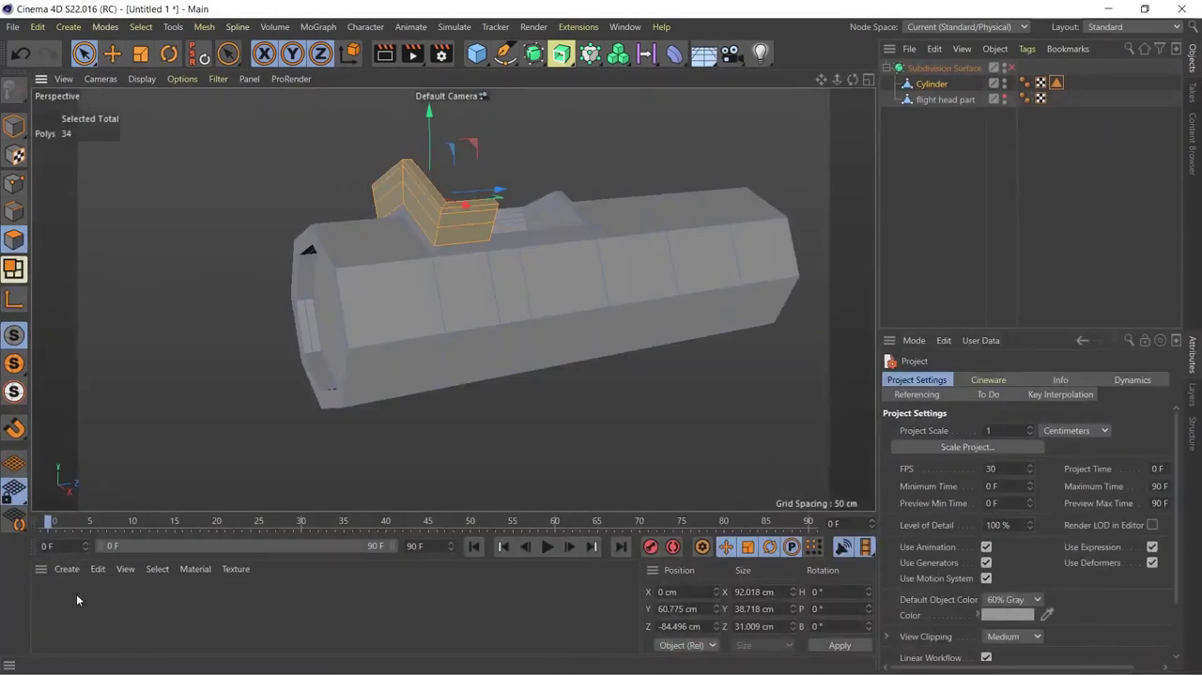
- Create a bright blue material and apply it to the saved block-face selection
double_click(68, 600)
double_click(56, 603)
click(748, 196)
click(844, 213)
click(856, 96)
drag(451, 242, 451, 242)
mouse_move(451, 242)
alt+mouse_down()
mouse_move(453, 432)
mouse_move(468, 445)
mouse_move(289, 434)
mouse_move(731, 249)
mouse_move(611, 389)
alt+mouse_up()
- Check the blue block with smoothing preview, then add a Taper deformer
key(q)
key(e)
scroll(228, 246, up, 3)
mouse_move(209, 250)
alt+mouse_down()
mouse_move(176, 225)
mouse_move(282, 231)
mouse_move(461, 482)
mouse_move(640, 425)
mouse_move(647, 438)
mouse_move(633, 410)
mouse_move(570, 412)
alt+mouse_up()
key(q)
click(1030, 75)
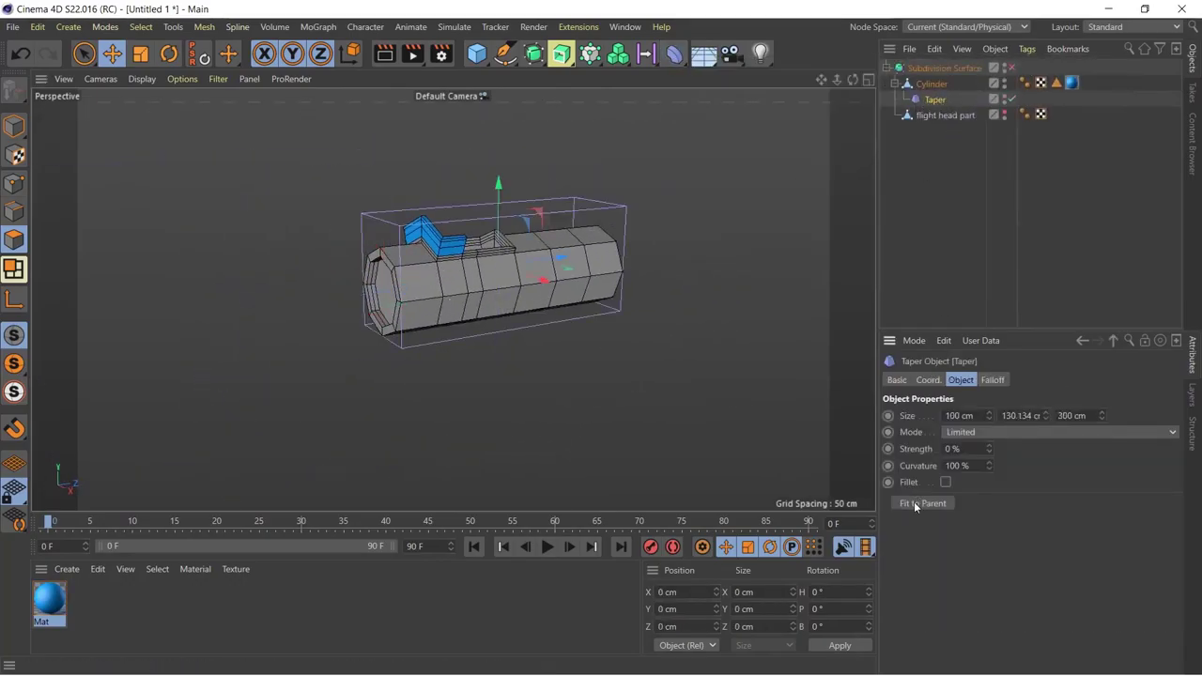
- Fit the Taper to the cylinder and rotate it 90 degrees around the body
click(922, 503)
key(r)
drag(557, 258, 566, 336)
click(937, 100)
click(923, 503)
- Set the Taper strength to 70% to narrow the body
drag(988, 448, 975, 452)
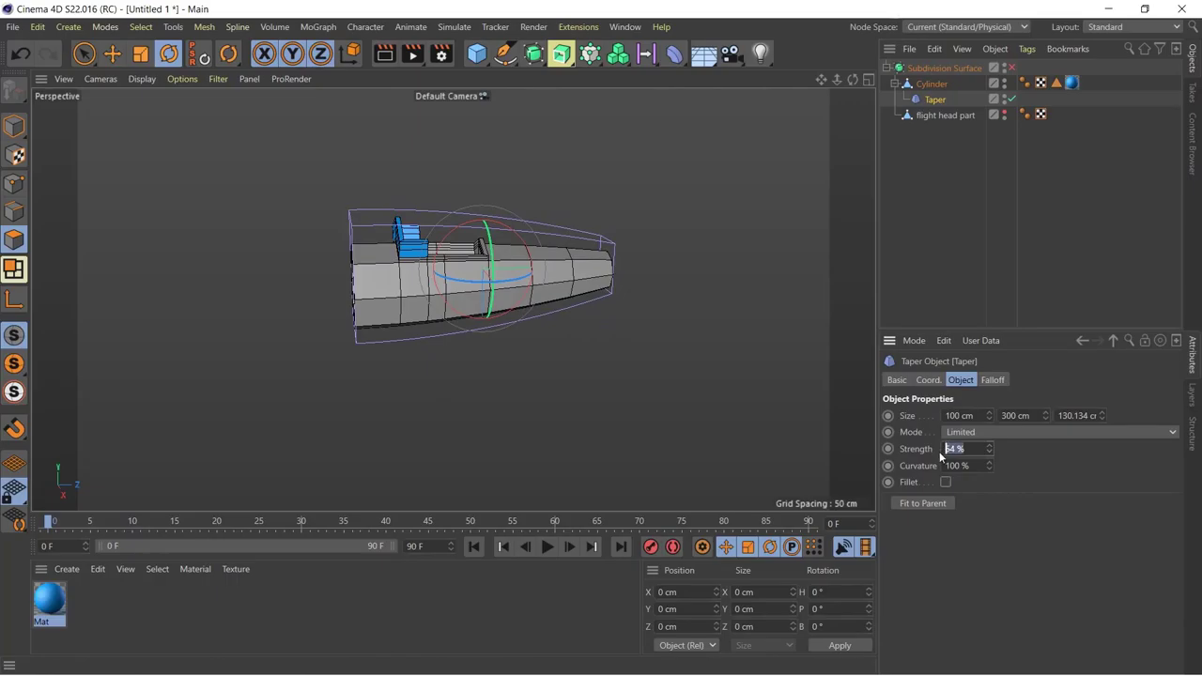
mouse_move(572, 387)
alt+mouse_down()
mouse_move(736, 383)
mouse_move(858, 205)
alt+mouse_up()
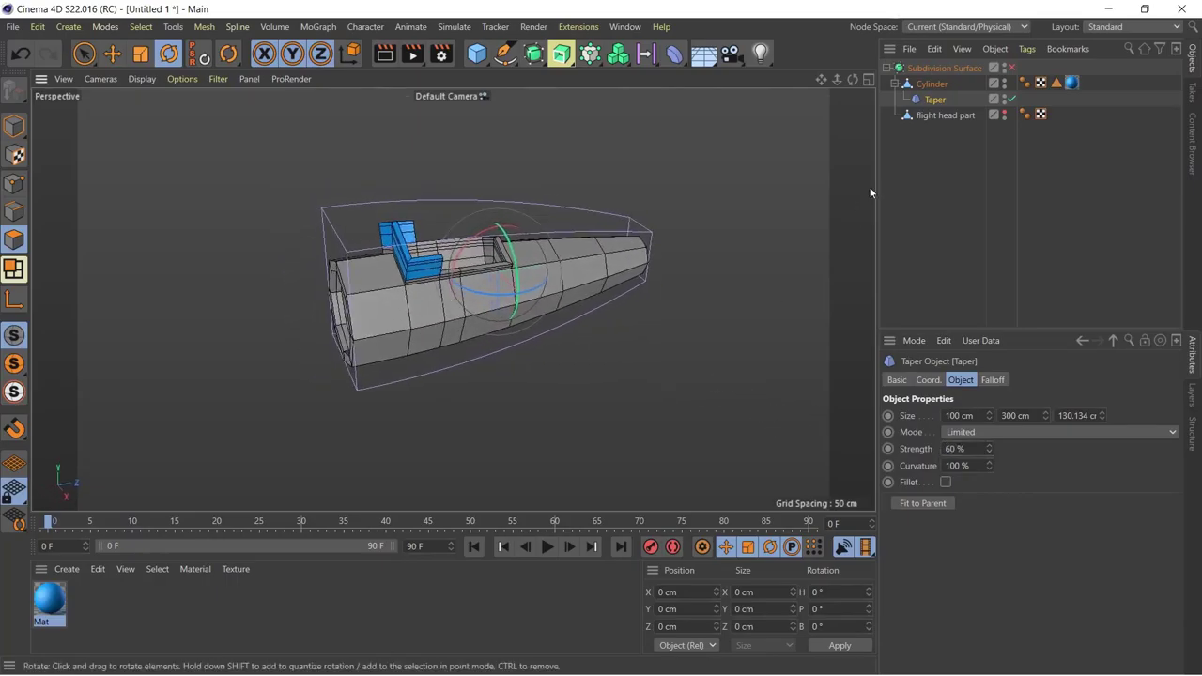
key(e)
mouse_move(644, 182)
alt+mouse_down()
mouse_move(660, 238)
mouse_move(704, 308)
alt+mouse_up()
key(q)
alt+middle_drag(704, 308, 788, 304)
text(70)
key(Return)
mouse_move(720, 392)
alt+mouse_down()
mouse_move(630, 485)
mouse_move(941, 161)
mouse_move(721, 170)
alt+mouse_up()
- Collapse the Taper into the cylinder's mesh and delete the cylinder's material tag
ctrl+click(980, 84)
right_click(980, 85)
click(995, 482)
click(915, 190)
click(1012, 67)
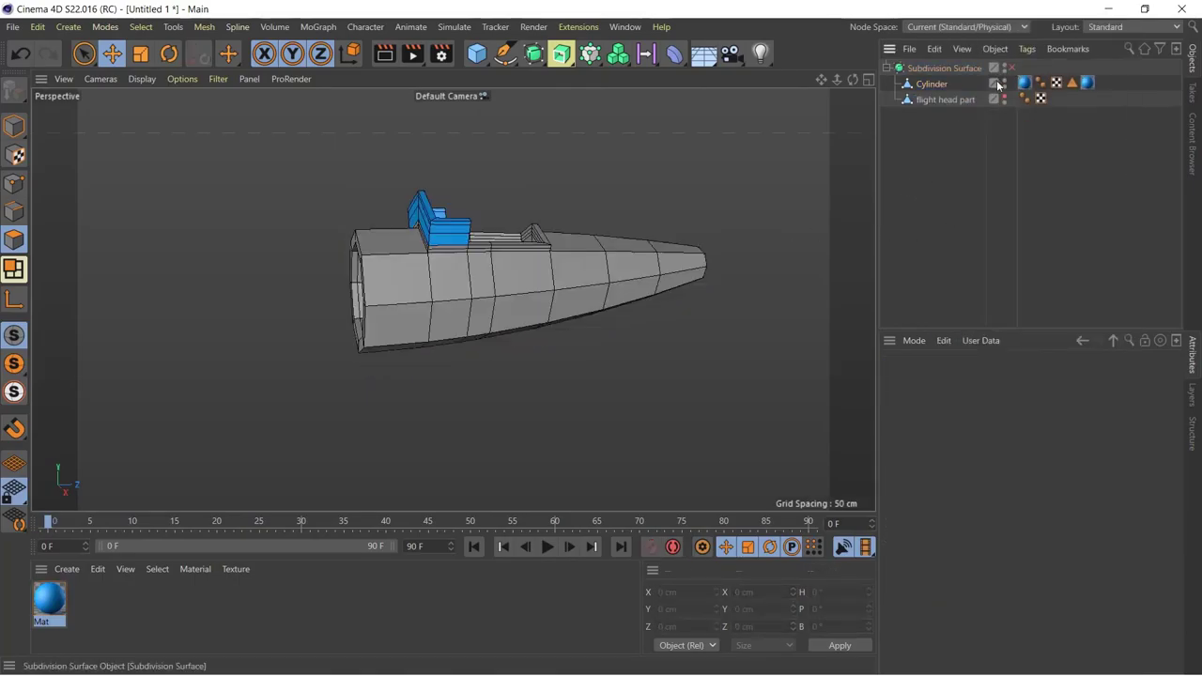
click(1026, 84)
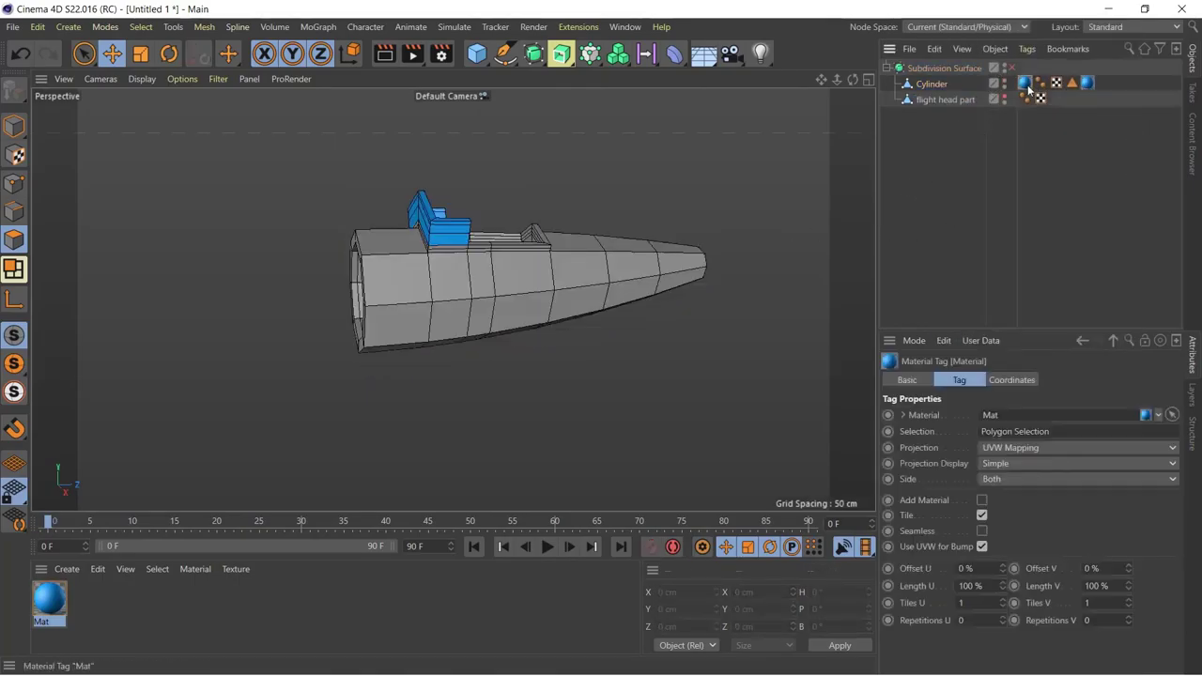
right_click(1090, 84)
click(1052, 345)
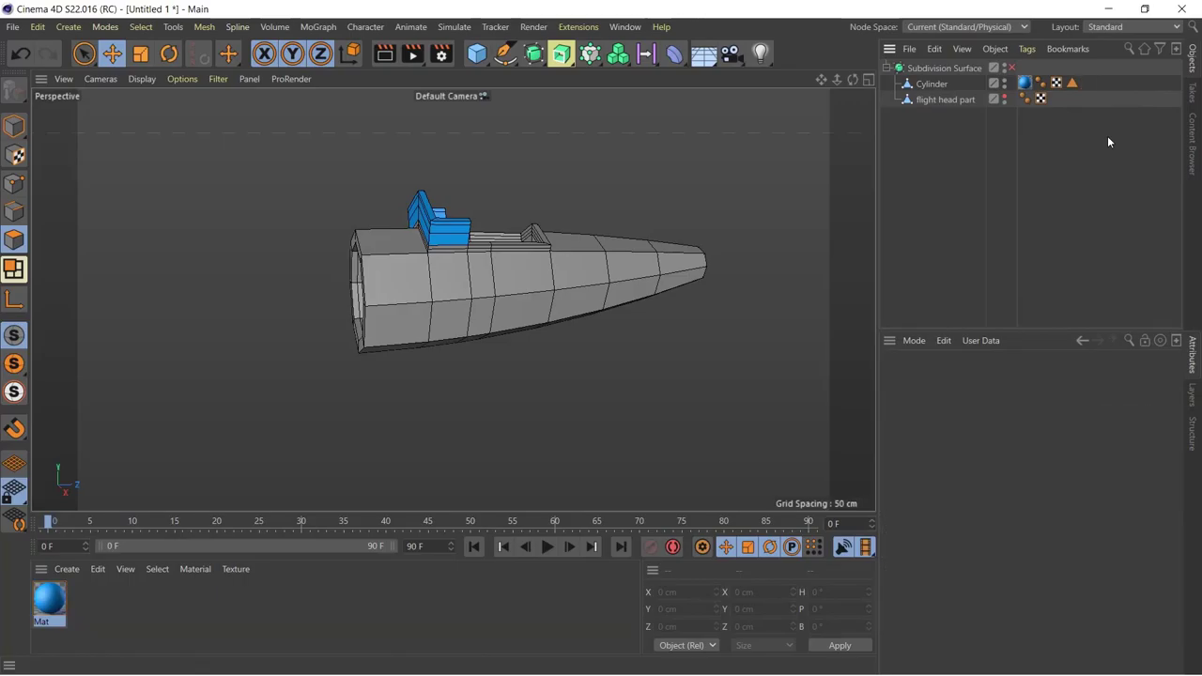
- Unhide the flight head part and group it with the body under a Null
alt+drag(694, 236, 612, 298)
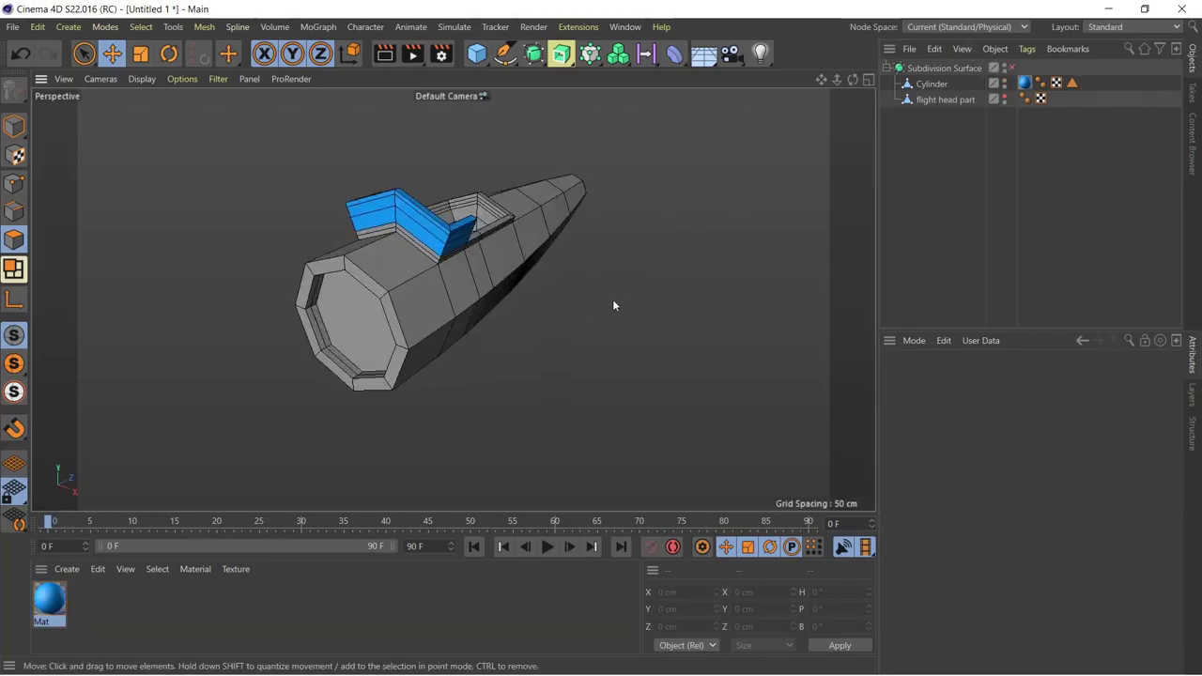
click(934, 84)
alt+drag(564, 319, 601, 333)
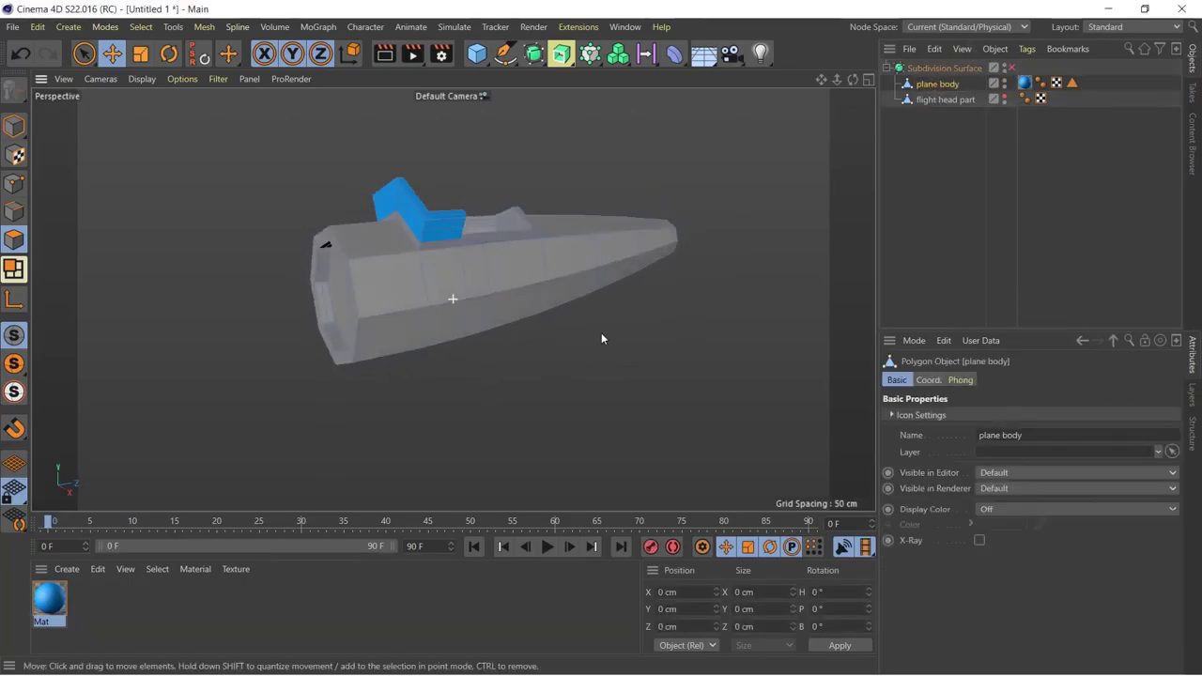
click(1004, 98)
ctrl+click(945, 103)
key(alt+g)
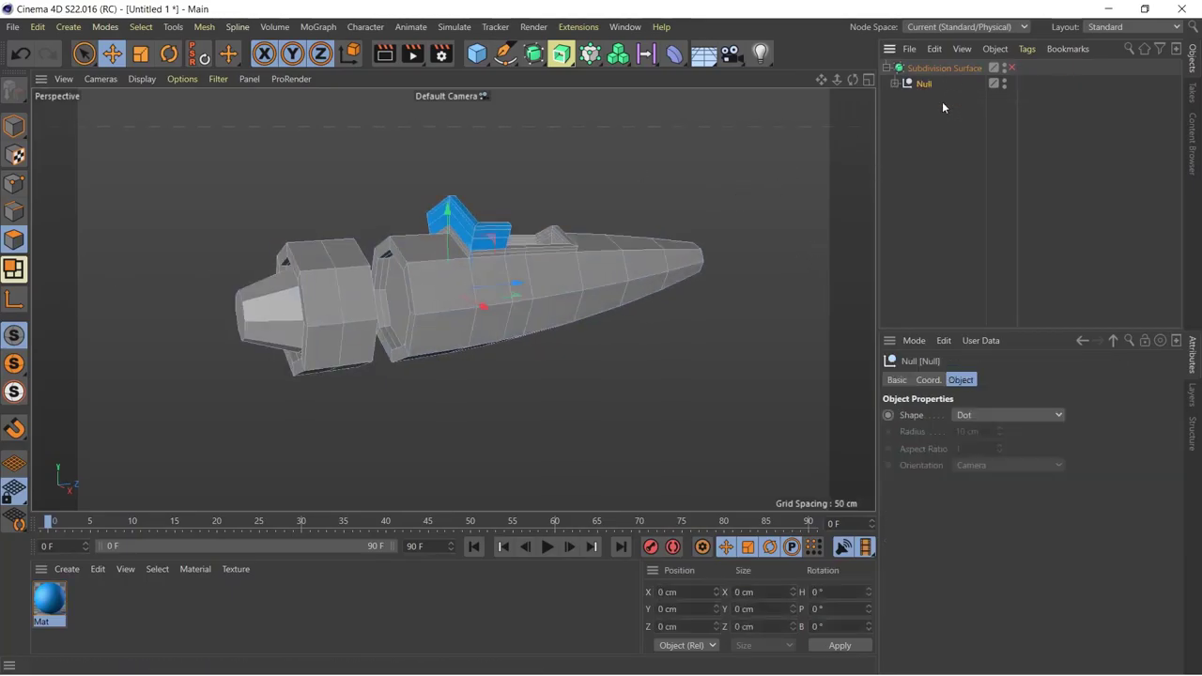
- Slide the flight head part back so it meets the plane body
click(895, 83)
click(945, 99)
click(945, 115)
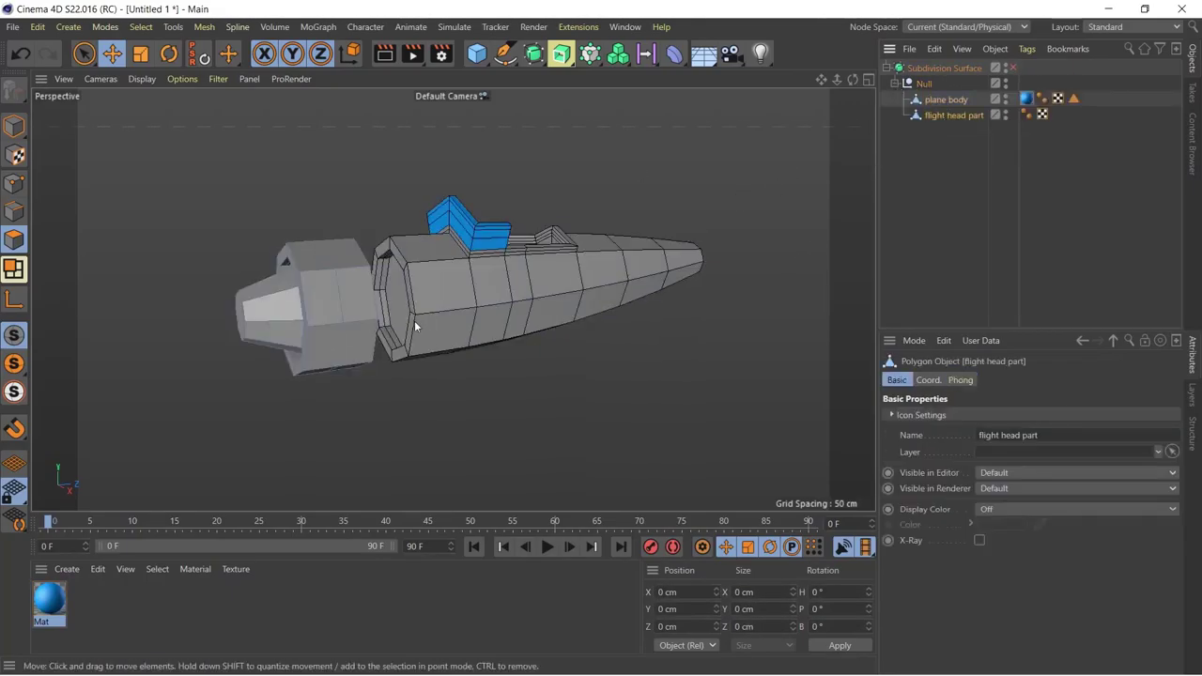
click(19, 132)
drag(371, 301, 423, 300)
click(1014, 68)
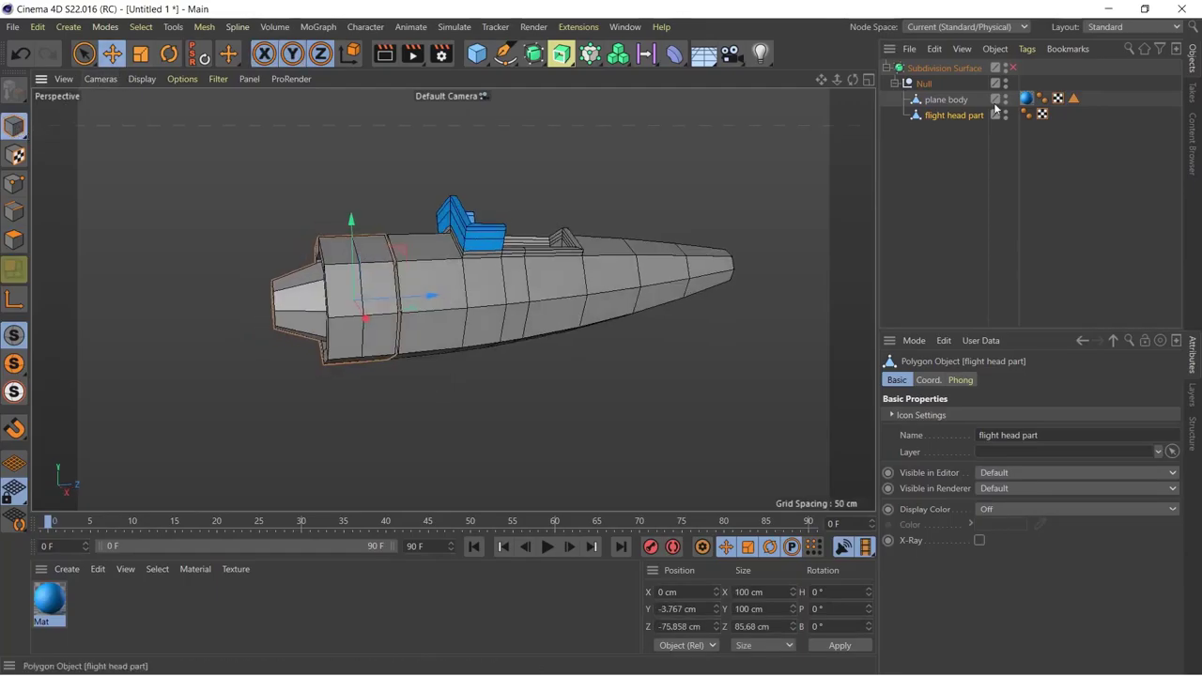
scroll(510, 395, up, 3)
- Enlarge the flight head part slightly and nudge it along its length
key(t)
drag(399, 267, 561, 405)
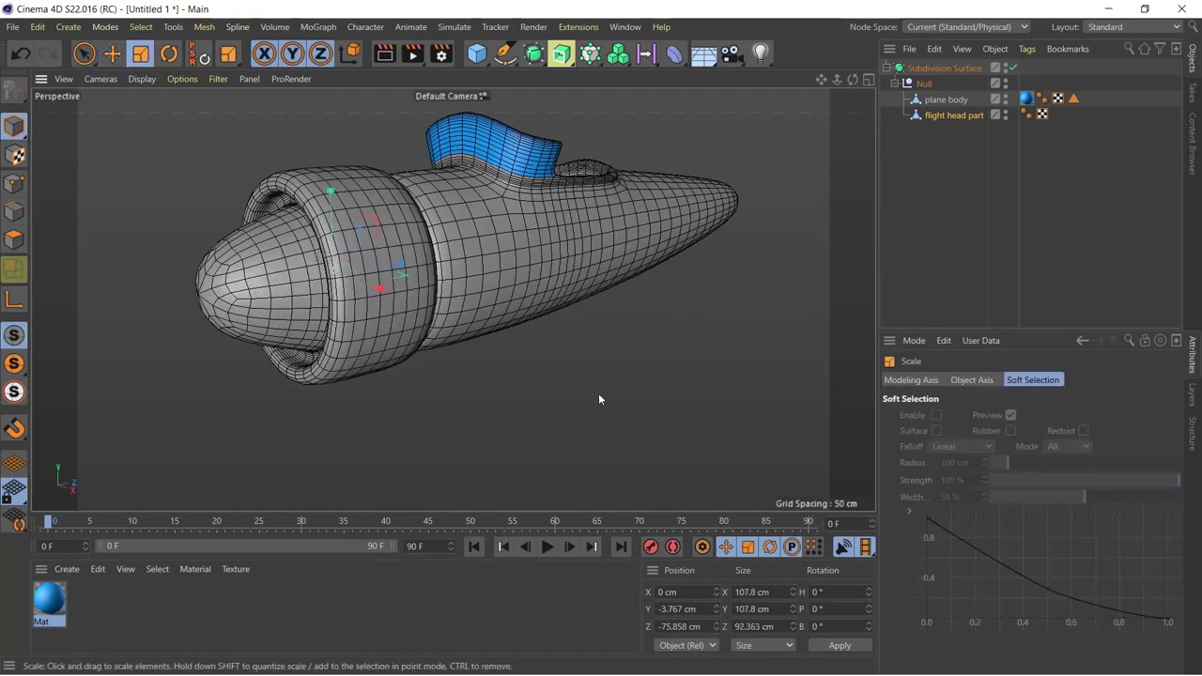
click(111, 54)
drag(443, 260, 451, 263)
scroll(442, 414, down, 3)
scroll(374, 455, down, 2)
alt+drag(374, 449, 474, 441)
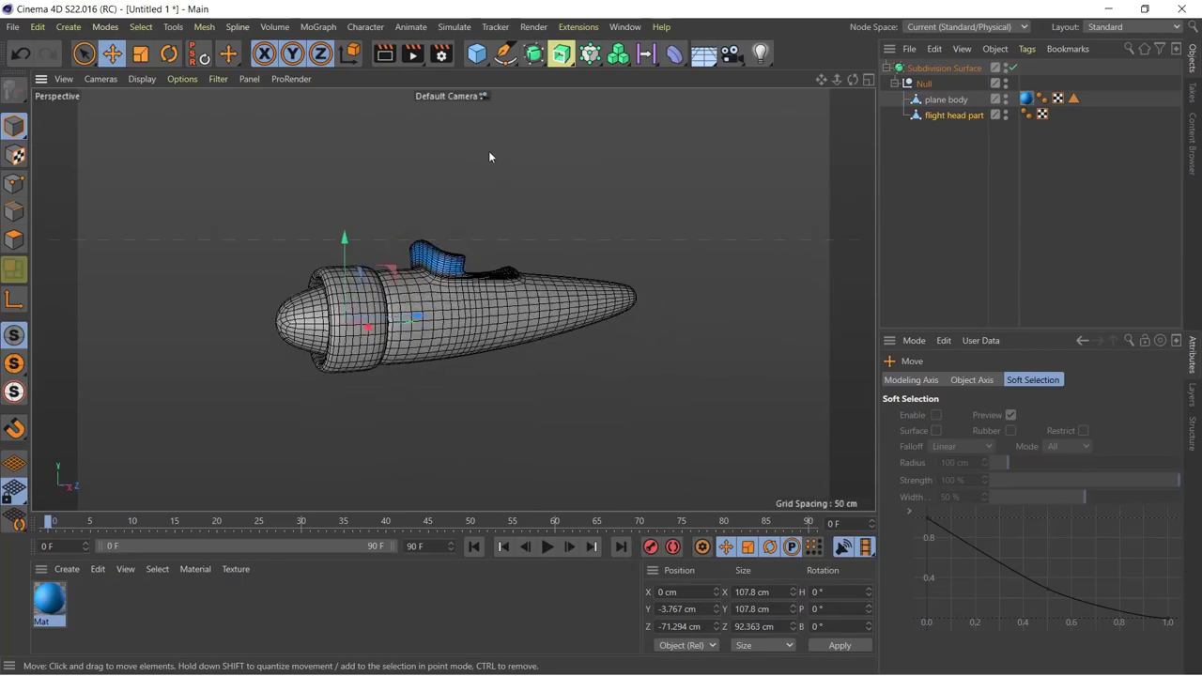
- Add a Cube flattened to 200 × 19.908 × 100 cm beside the body
click(1012, 68)
drag(477, 54, 545, 79)
mouse_move(581, 192)
alt+mouse_down()
mouse_move(394, 236)
mouse_move(385, 292)
mouse_move(531, 338)
mouse_move(457, 326)
mouse_move(571, 324)
mouse_move(546, 323)
alt+mouse_up()
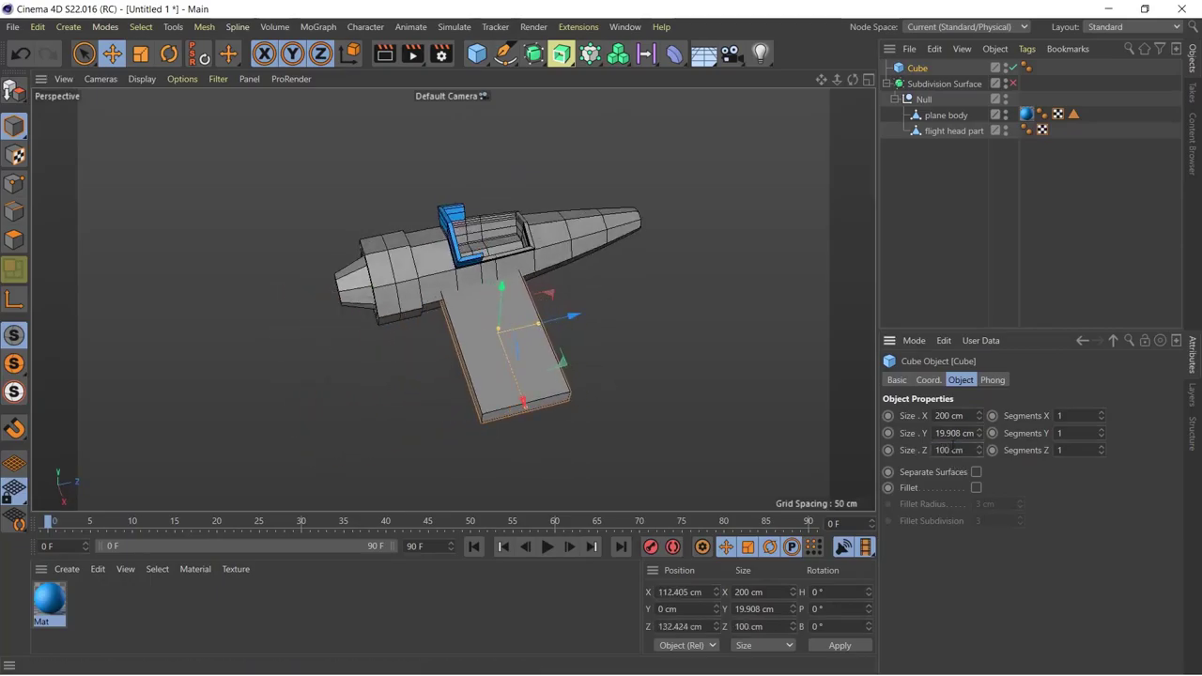
- Make the Cube editable and scale its four outer-end polygons to about 48%
alt+drag(612, 287, 470, 281)
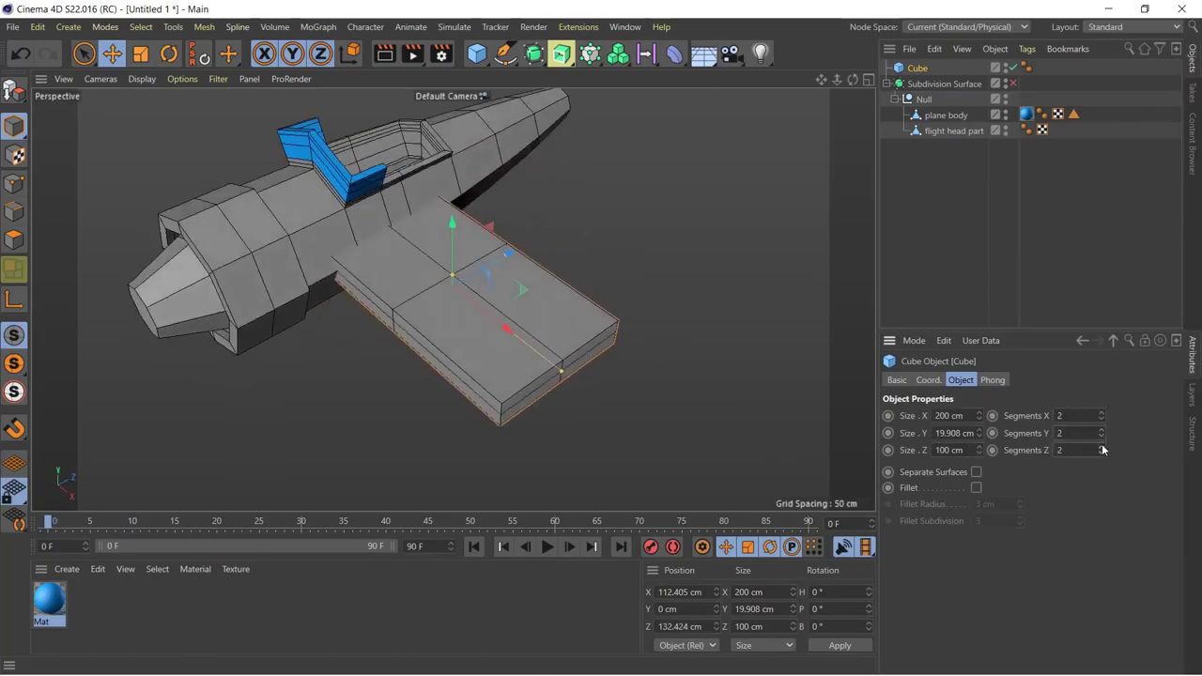
alt+drag(782, 393, 592, 415)
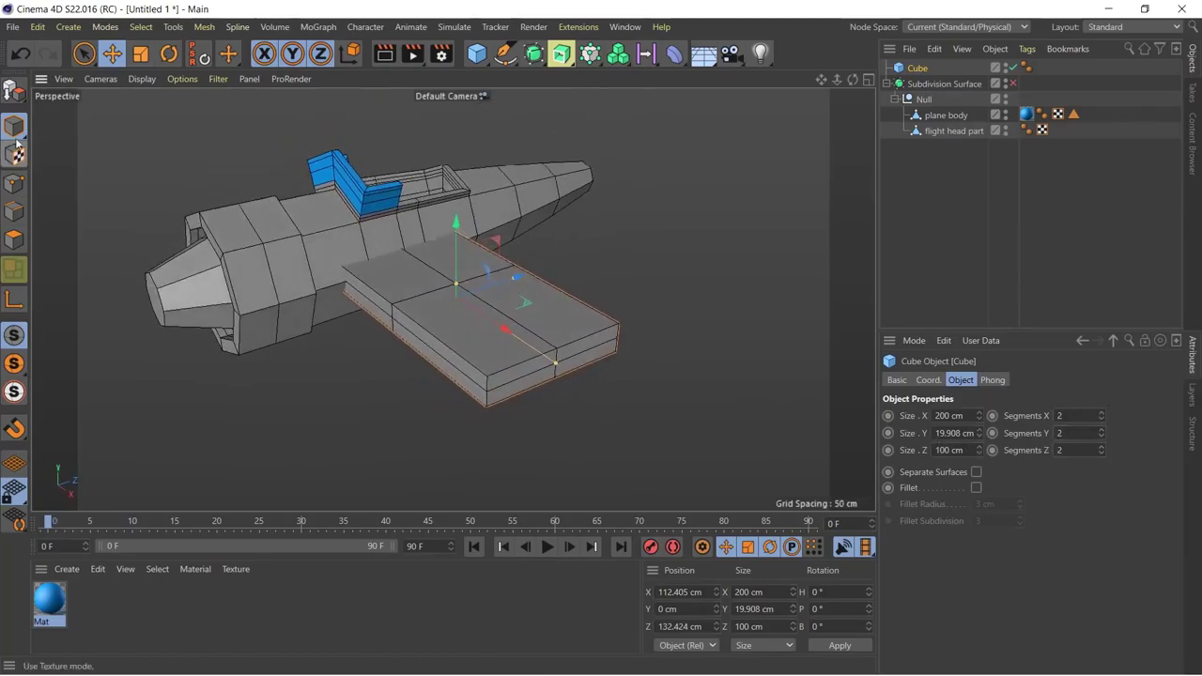
click(15, 91)
click(14, 239)
key(9)
click(579, 360)
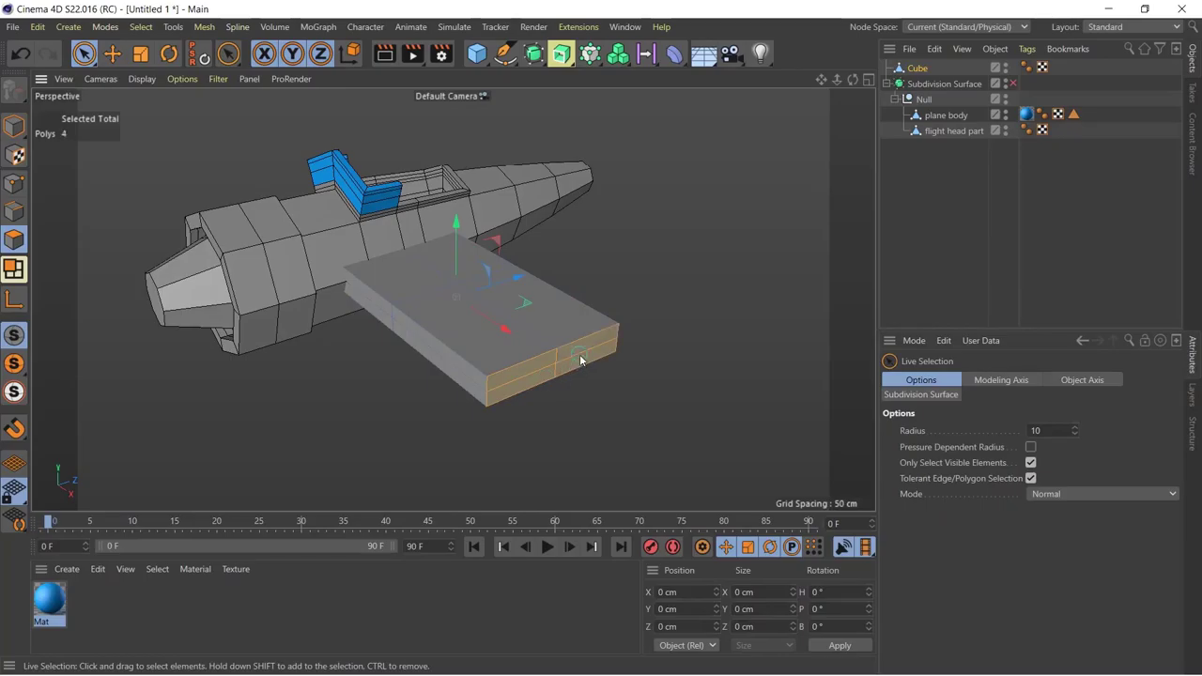
alt+drag(579, 359, 627, 462)
key(t)
drag(663, 351, 275, 335)
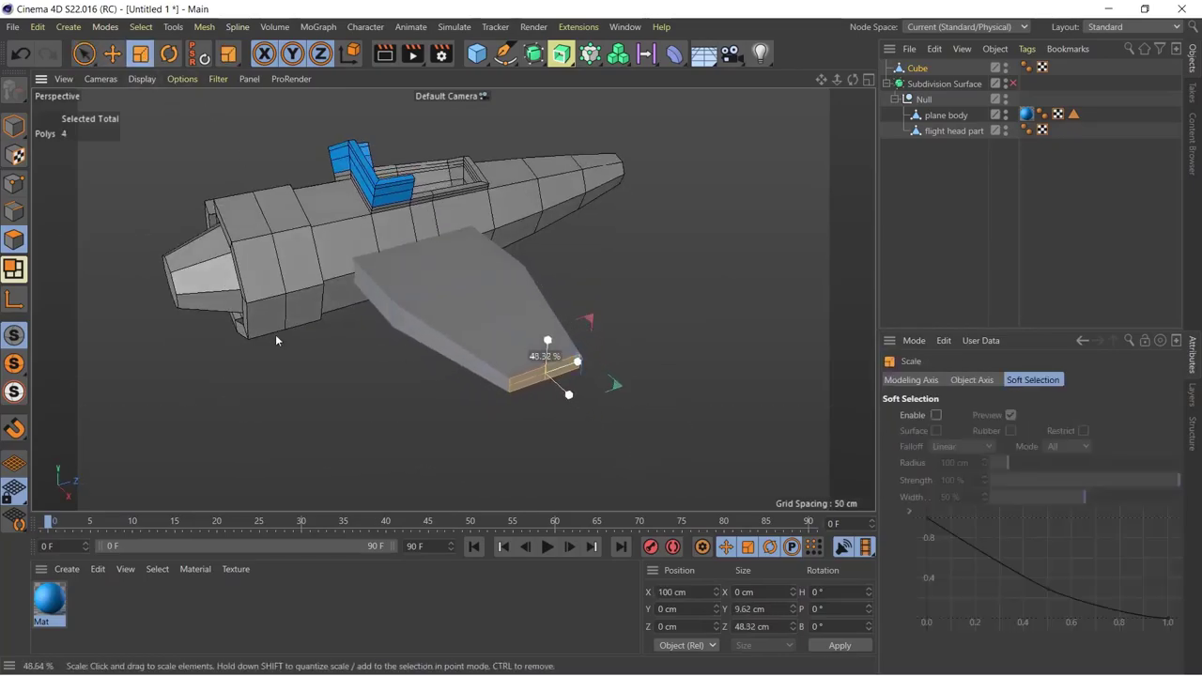
drag(596, 313, 601, 315)
alt+drag(601, 315, 753, 398)
- Move the wing Cube into the Null under Subdivision Surface
click(112, 53)
click(14, 126)
alt+drag(508, 322, 648, 366)
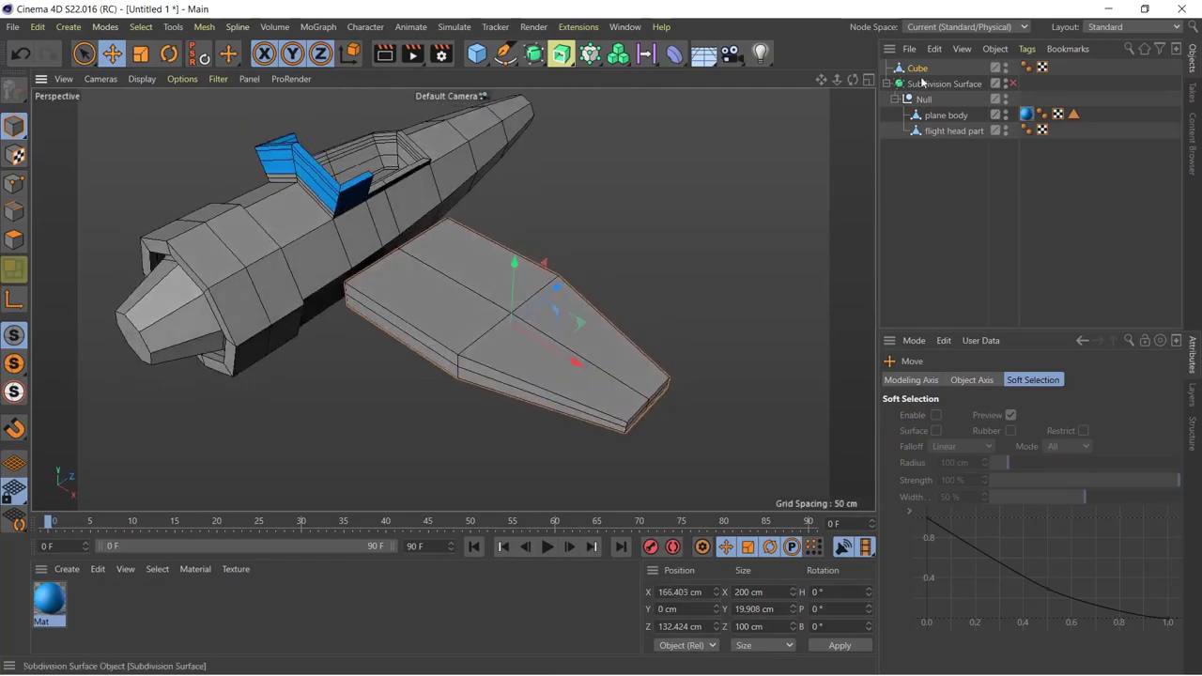
drag(925, 105, 925, 99)
click(1012, 68)
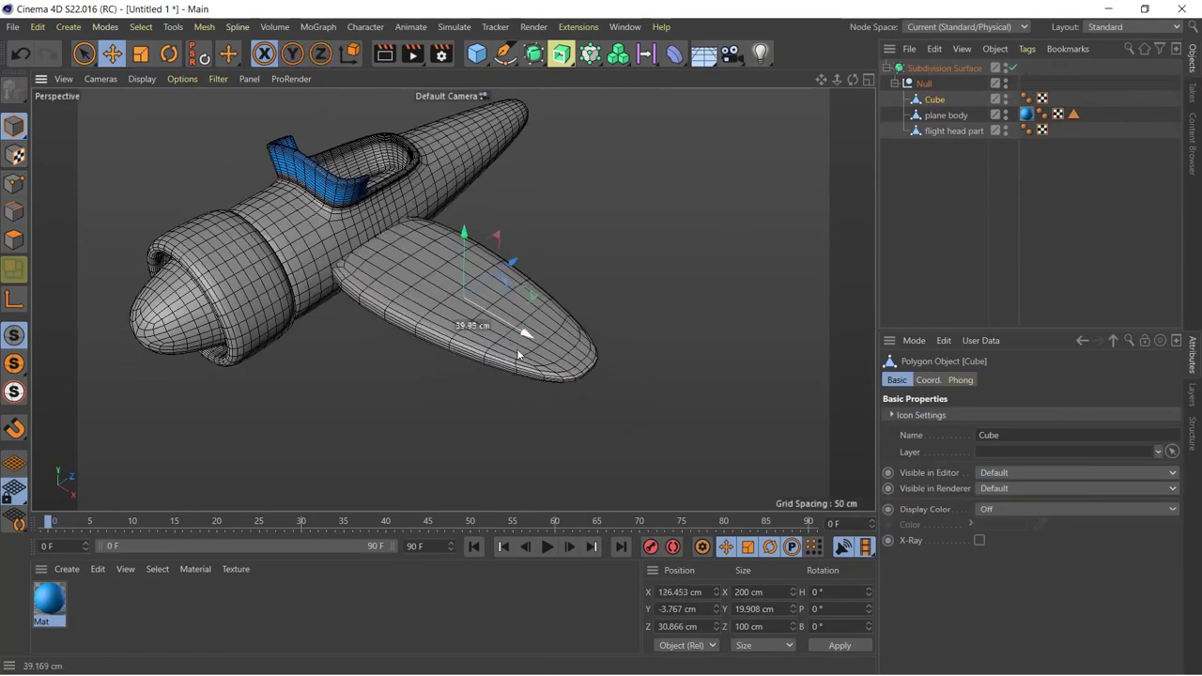
click(1013, 68)
click(1109, 27)
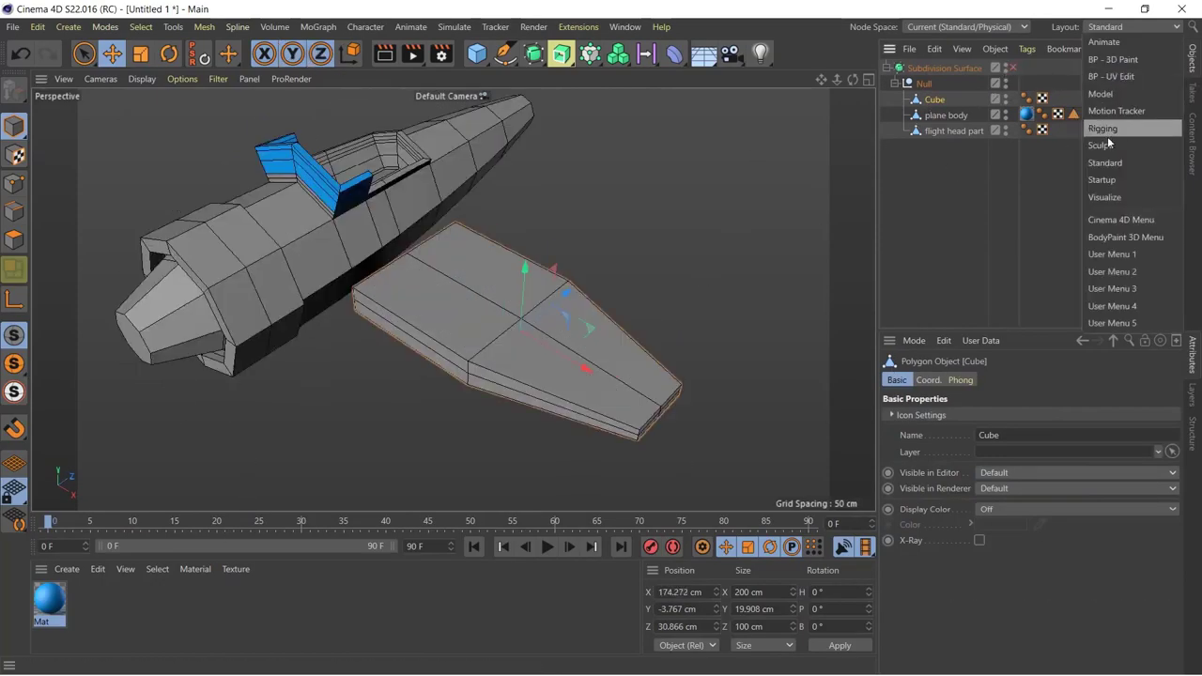
- Switch to the Model layout and add a loop cut near the wing's edge
click(1107, 136)
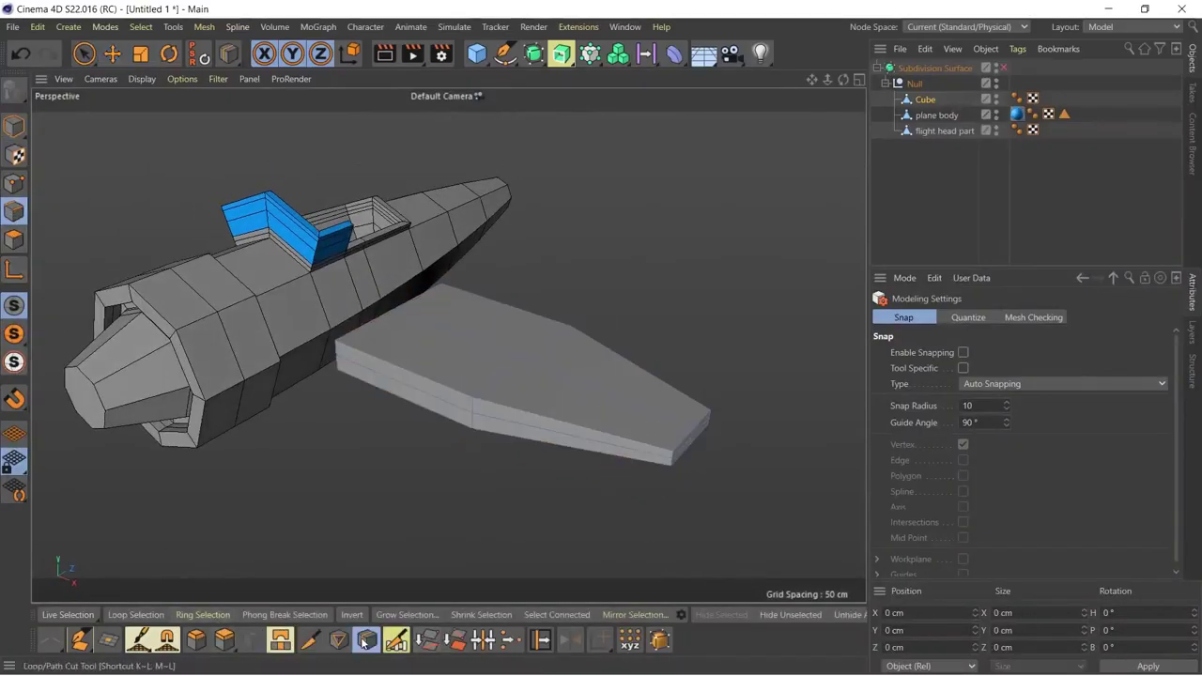
click(362, 646)
key(q)
mouse_move(351, 350)
alt+mouse_down()
mouse_move(694, 321)
mouse_move(666, 372)
alt+mouse_up()
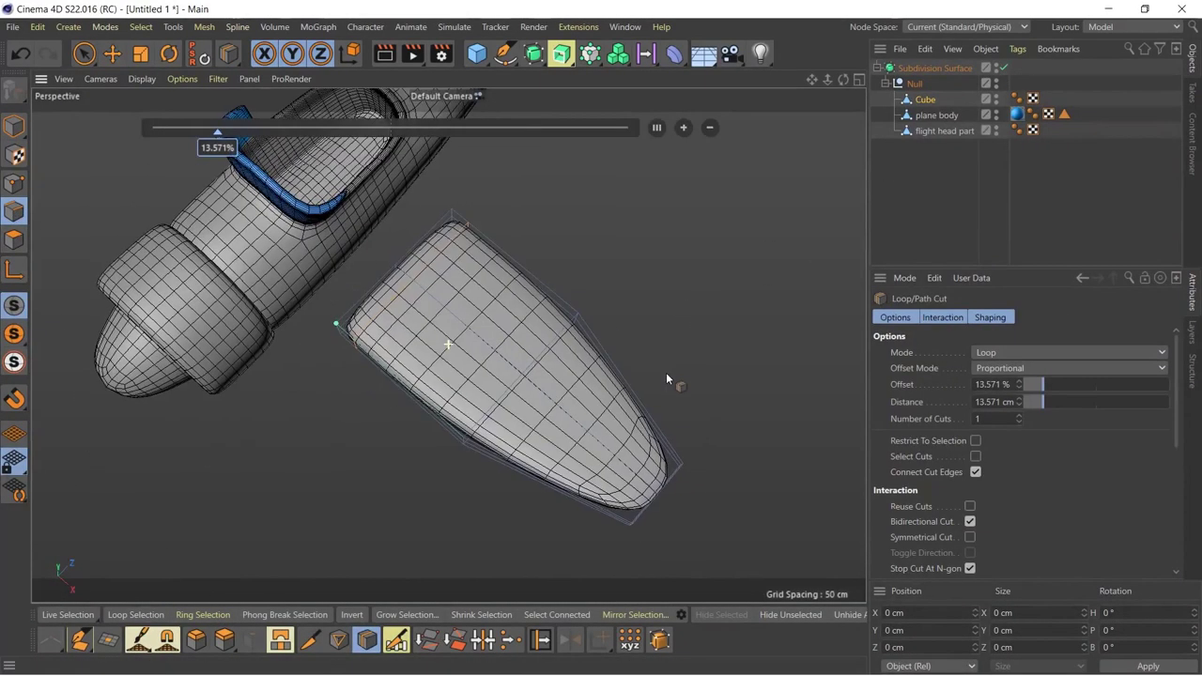
alt+drag(635, 499, 668, 451)
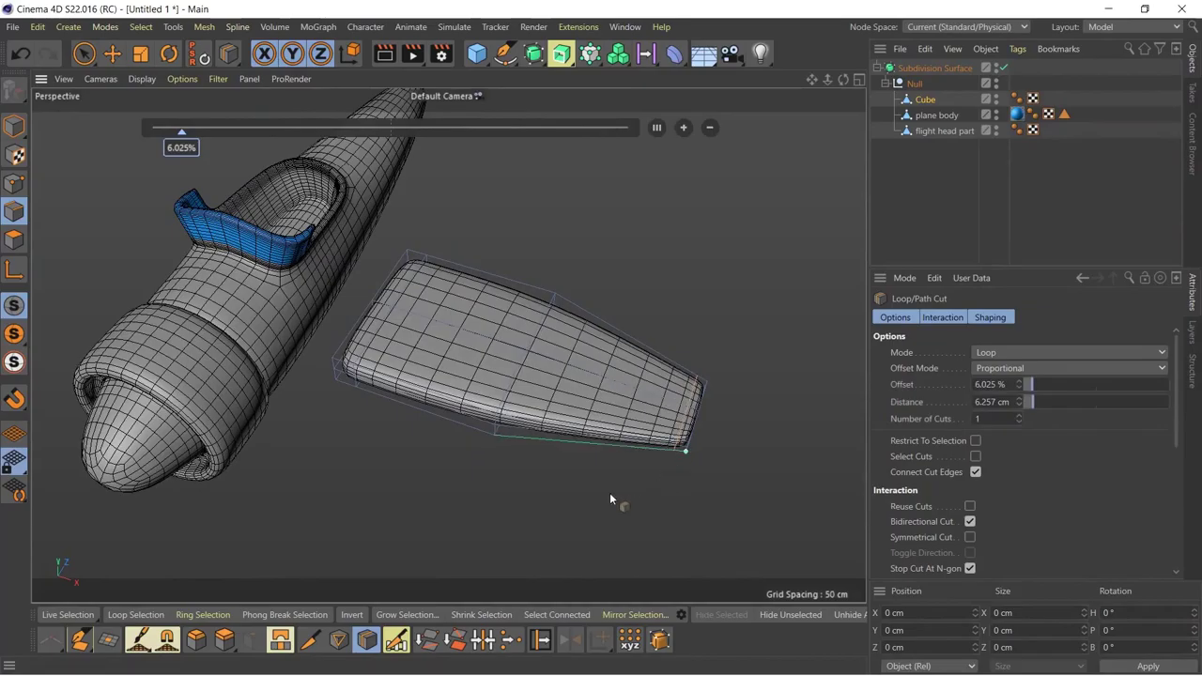
mouse_move(596, 506)
alt+mouse_down()
mouse_move(668, 289)
mouse_move(60, 279)
alt+mouse_up()
key(q)
- Select the wing-tip polygons and narrow them to about 78%
click(14, 239)
key(9)
click(624, 361)
alt+drag(624, 362, 595, 435)
key(t)
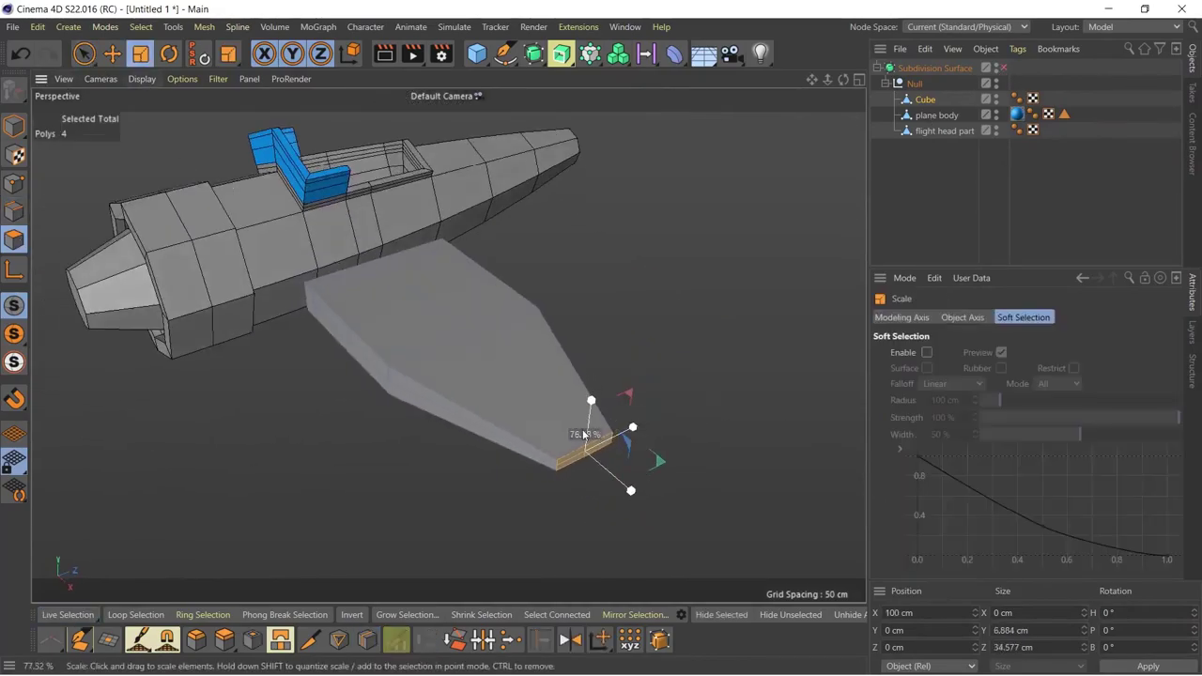
click(1003, 67)
mouse_move(676, 357)
alt+mouse_down()
mouse_move(722, 324)
mouse_move(672, 315)
mouse_move(759, 522)
mouse_move(739, 526)
alt+mouse_up()
- Pull the wing in against the fuselage and add a Symmetry object
click(108, 61)
mouse_move(683, 495)
mouse_down()
mouse_move(622, 429)
mouse_move(564, 411)
mouse_move(625, 484)
mouse_move(828, 115)
mouse_up()
click(533, 54)
click(841, 102)
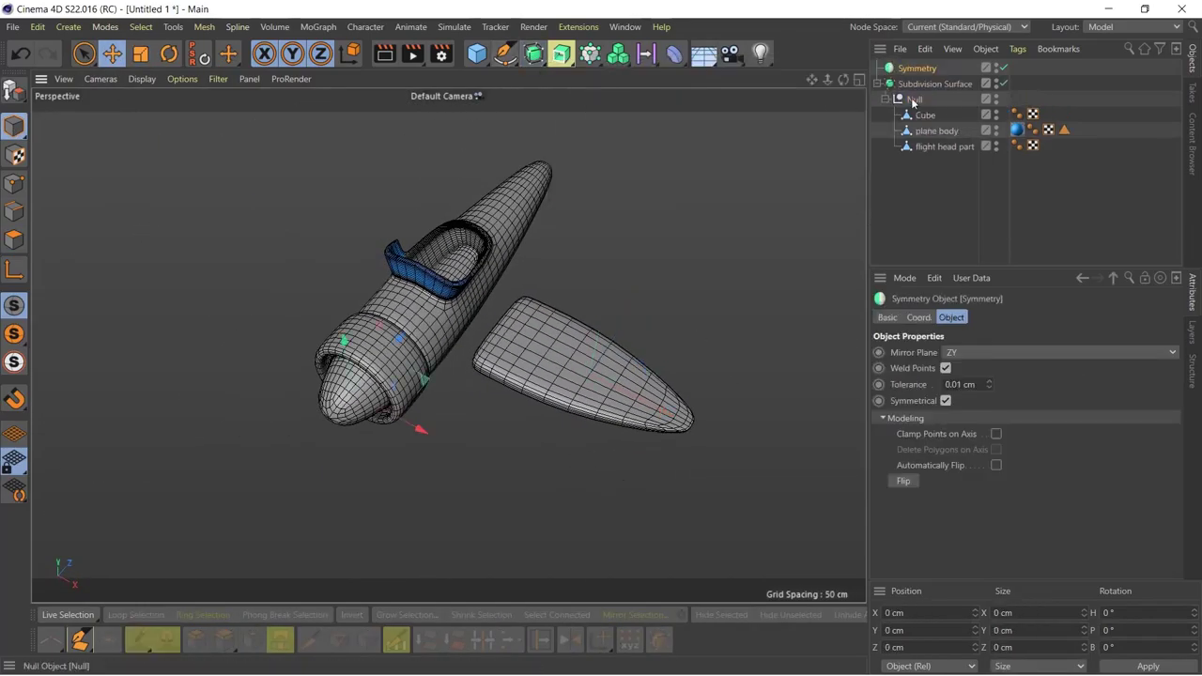
- Mirror the wing under Symmetry, nudge it into place and rotate it 5°
drag(926, 113, 935, 99)
mouse_move(617, 357)
mouse_down()
mouse_move(625, 391)
mouse_move(665, 265)
mouse_move(603, 427)
mouse_move(705, 415)
mouse_up()
key(r)
mouse_move(563, 424)
mouse_down()
mouse_move(684, 487)
mouse_move(623, 480)
mouse_up()
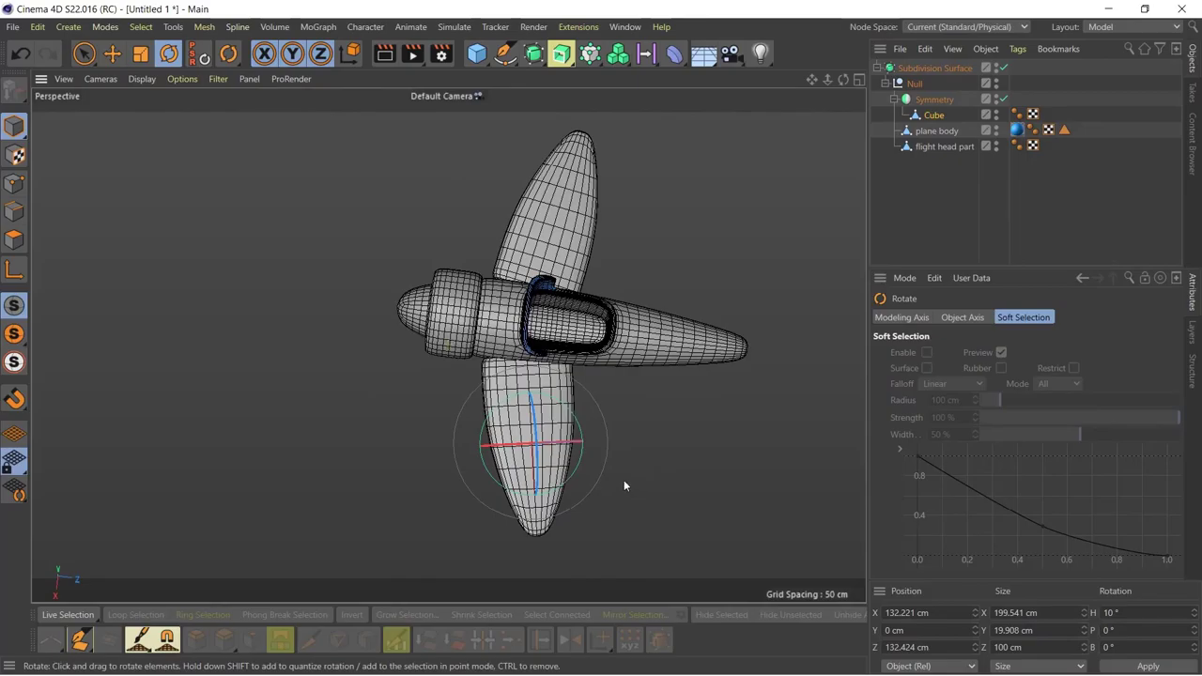
key(e)
mouse_move(555, 451)
alt+mouse_down()
mouse_move(740, 537)
mouse_move(773, 306)
mouse_move(3, 247)
alt+mouse_up()
- Add a loop cut near the wing's tip with the Loop/Path Cut tool
click(15, 215)
key(k)
key(l)
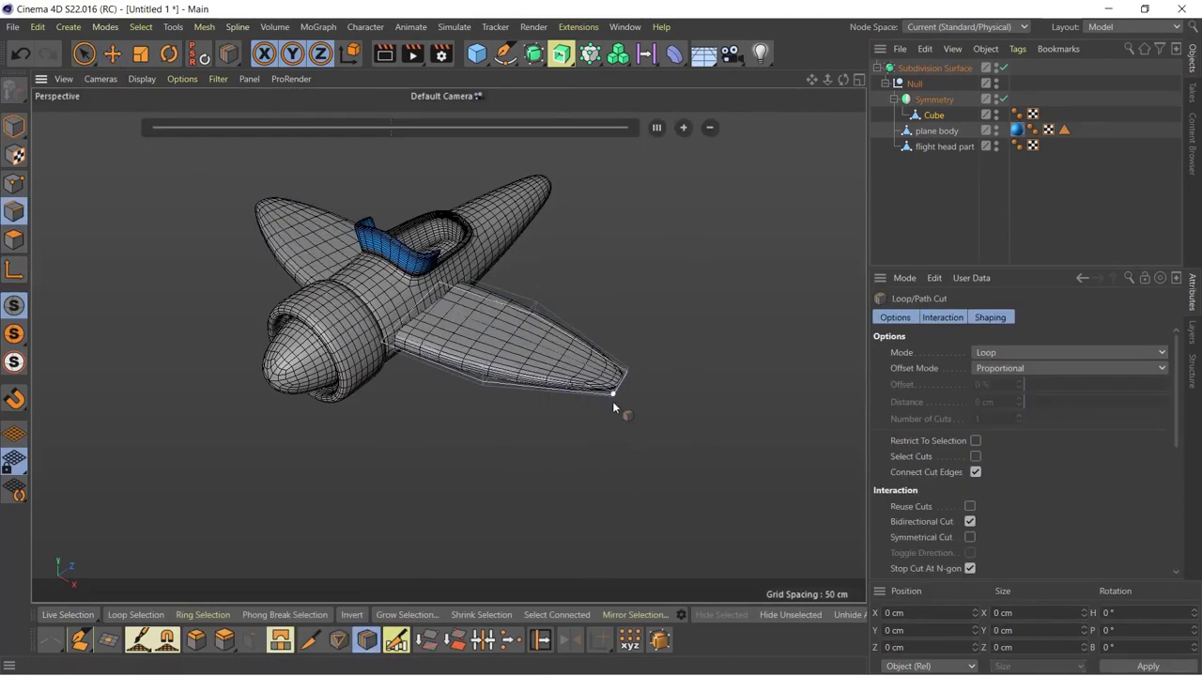
mouse_move(606, 397)
alt+mouse_down()
mouse_move(625, 464)
mouse_move(448, 459)
mouse_move(513, 502)
mouse_move(561, 406)
mouse_move(552, 415)
alt+mouse_up()
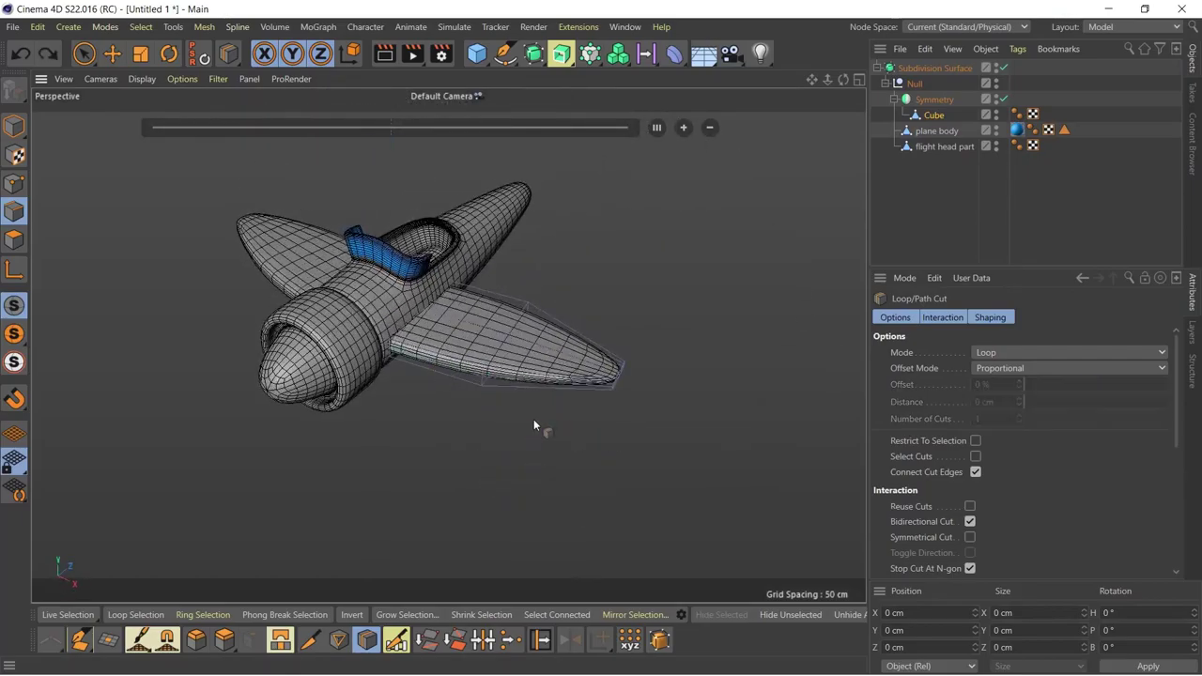
alt+right_drag(534, 419, 576, 460)
click(617, 366)
mouse_move(617, 366)
alt+mouse_down()
mouse_move(440, 351)
mouse_move(682, 317)
mouse_move(609, 435)
alt+mouse_up()
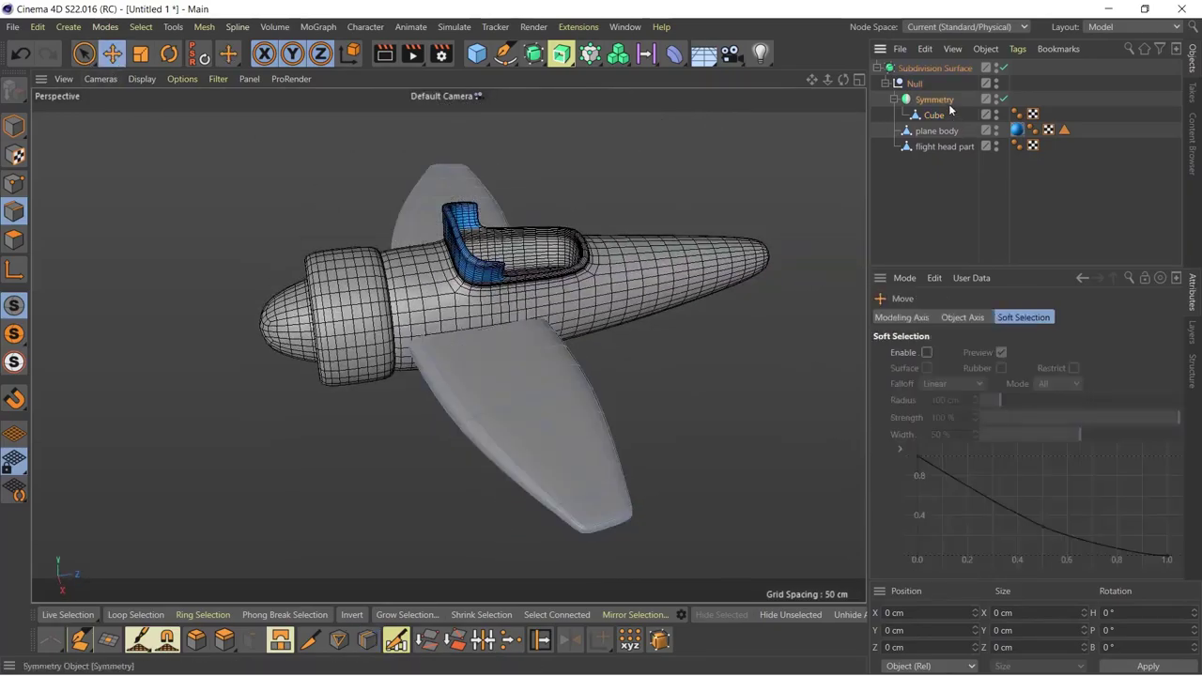
- Collapse the Symmetry object so the mirrored wings merge into one object
right_click(935, 98)
click(989, 481)
alt+drag(827, 442, 696, 401)
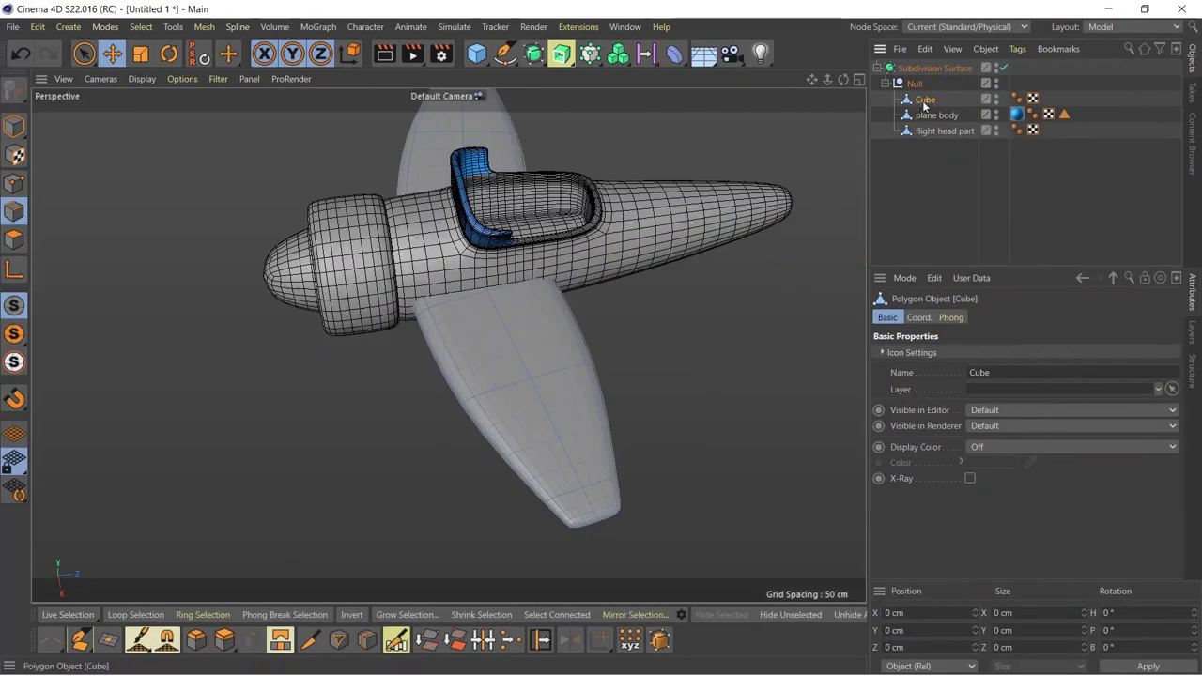
alt+drag(601, 244, 386, 284)
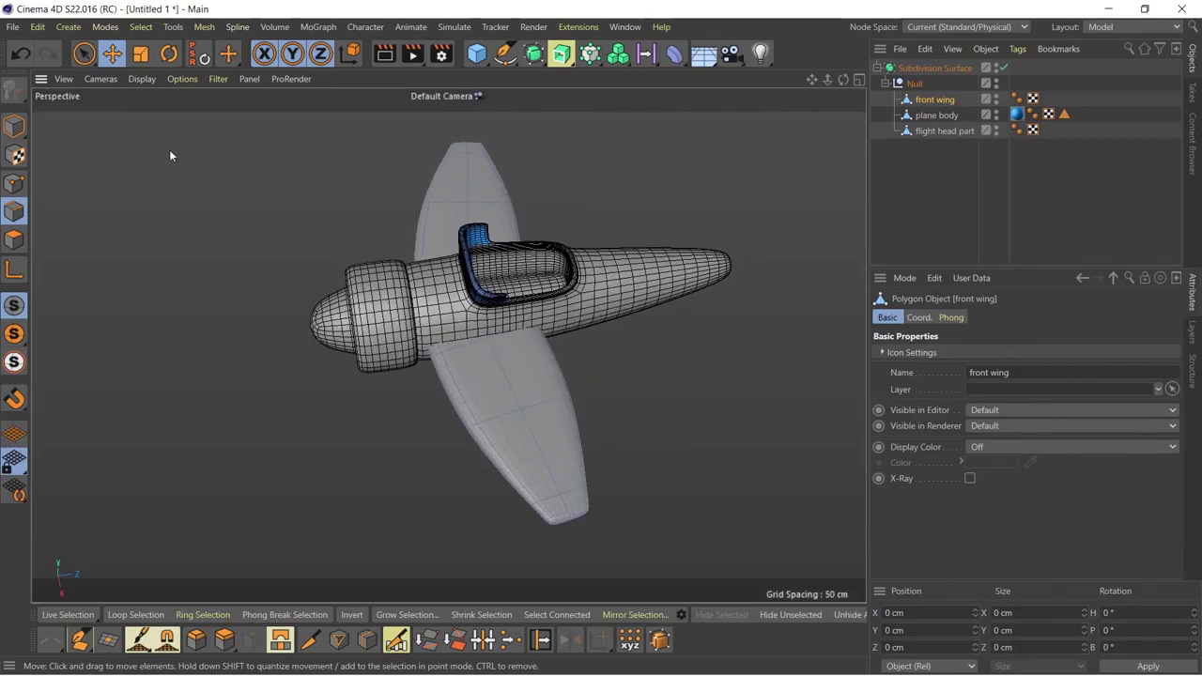
click(14, 125)
- Duplicate the front wing, shrink the copy and move it to the tail
alt+drag(638, 361, 582, 338)
click(204, 26)
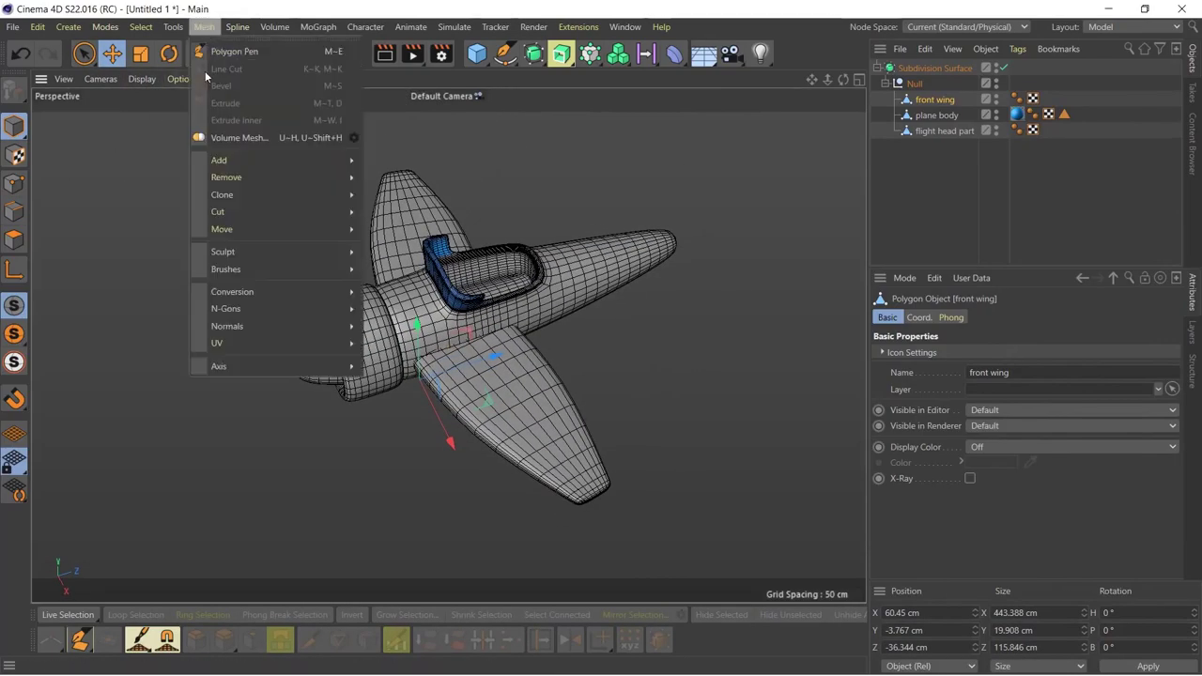
click(406, 394)
mouse_move(404, 388)
alt+mouse_down()
mouse_move(611, 338)
mouse_move(772, 324)
alt+mouse_up()
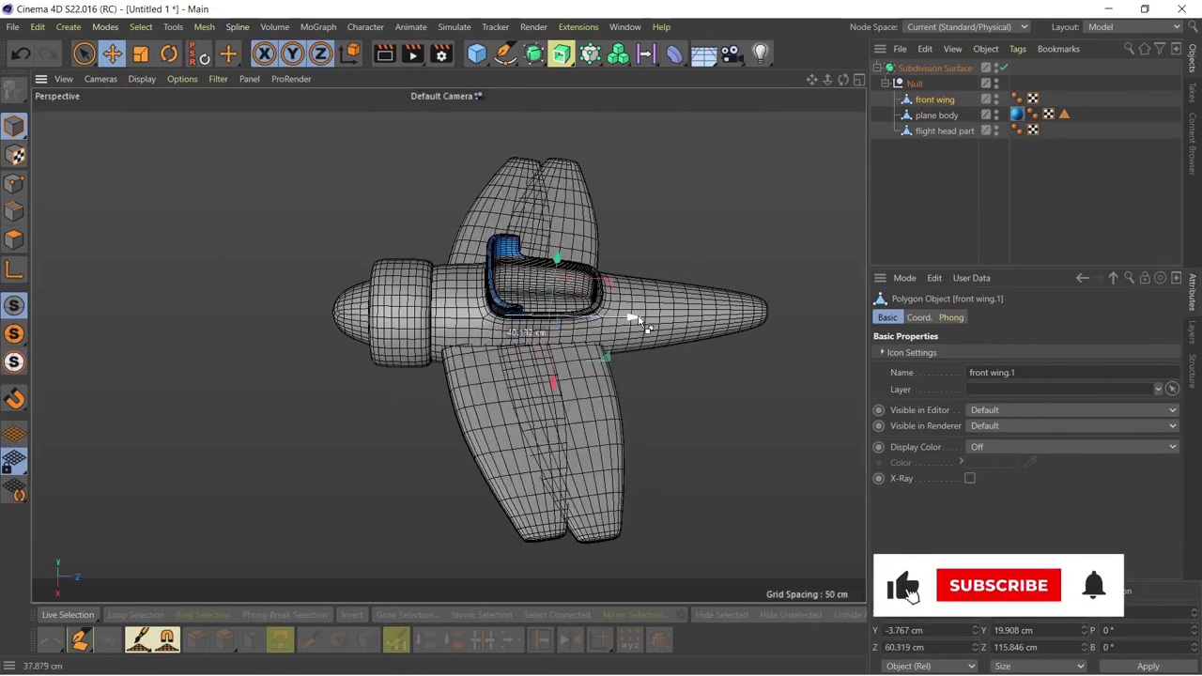
key(t)
mouse_move(805, 273)
mouse_down()
mouse_move(269, 148)
mouse_move(679, 396)
mouse_up()
key(e)
drag(751, 470, 742, 432)
mouse_move(631, 318)
alt+mouse_down()
mouse_move(754, 391)
mouse_move(628, 301)
alt+mouse_up()
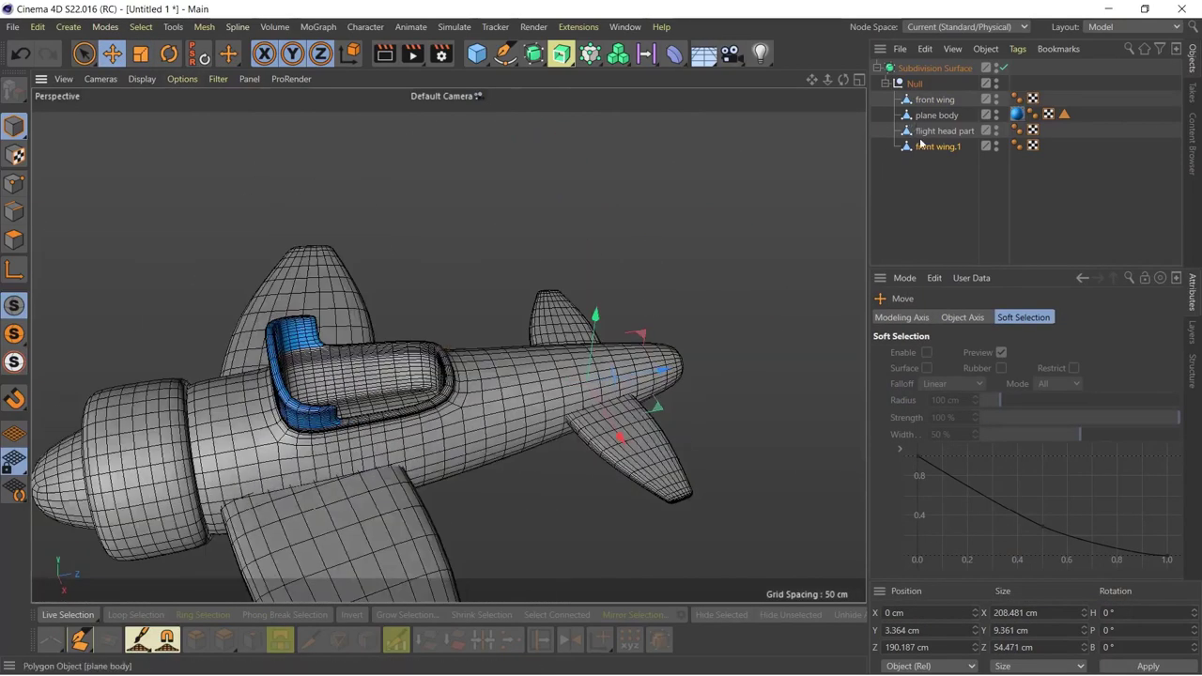
- Rename the copy 'back wing' and add a new Cube
double_click(929, 147)
text(ing)
key(Return)
click(927, 156)
mouse_move(845, 225)
alt+mouse_down()
mouse_move(789, 270)
mouse_move(712, 291)
alt+mouse_up()
click(477, 54)
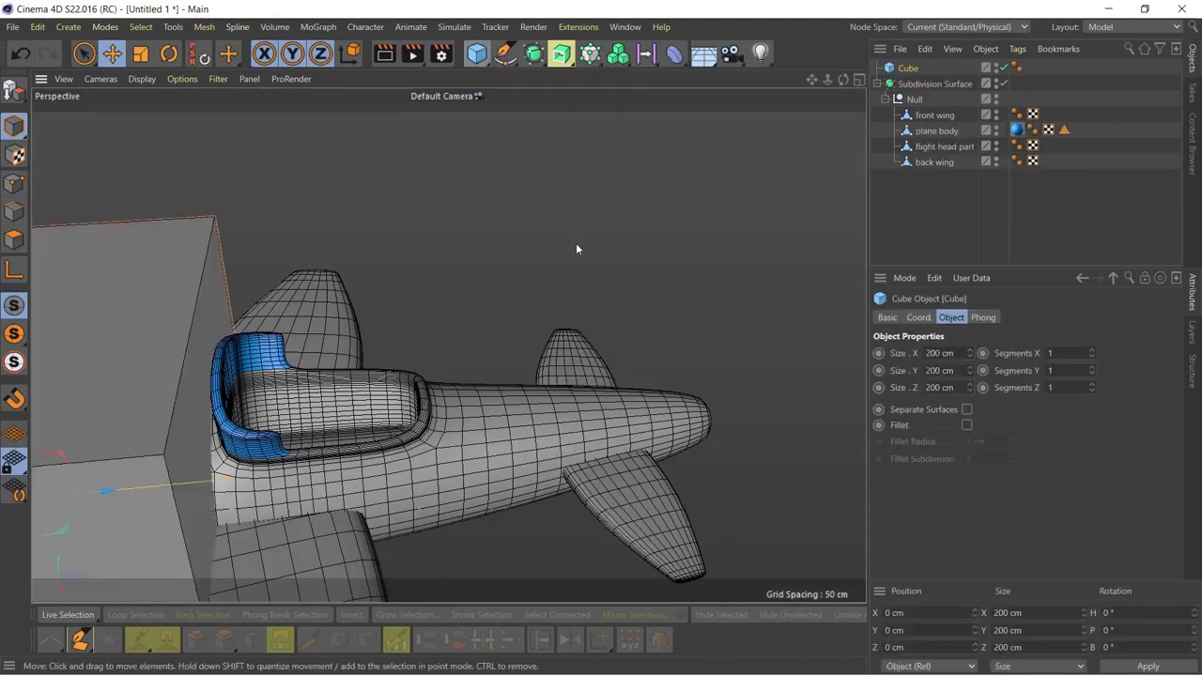
- Size the cube 20 × 100 × 50 cm with 2 Z segments and place it above the tail
scroll(471, 244, down, 5)
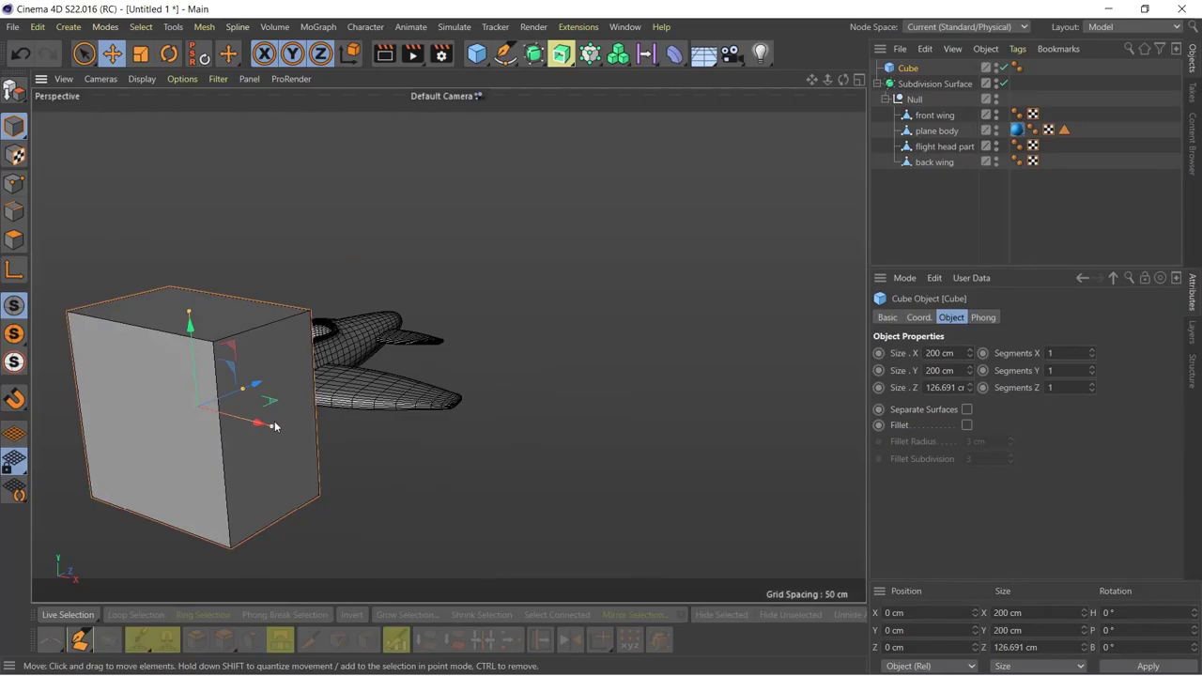
drag(308, 429, 203, 414)
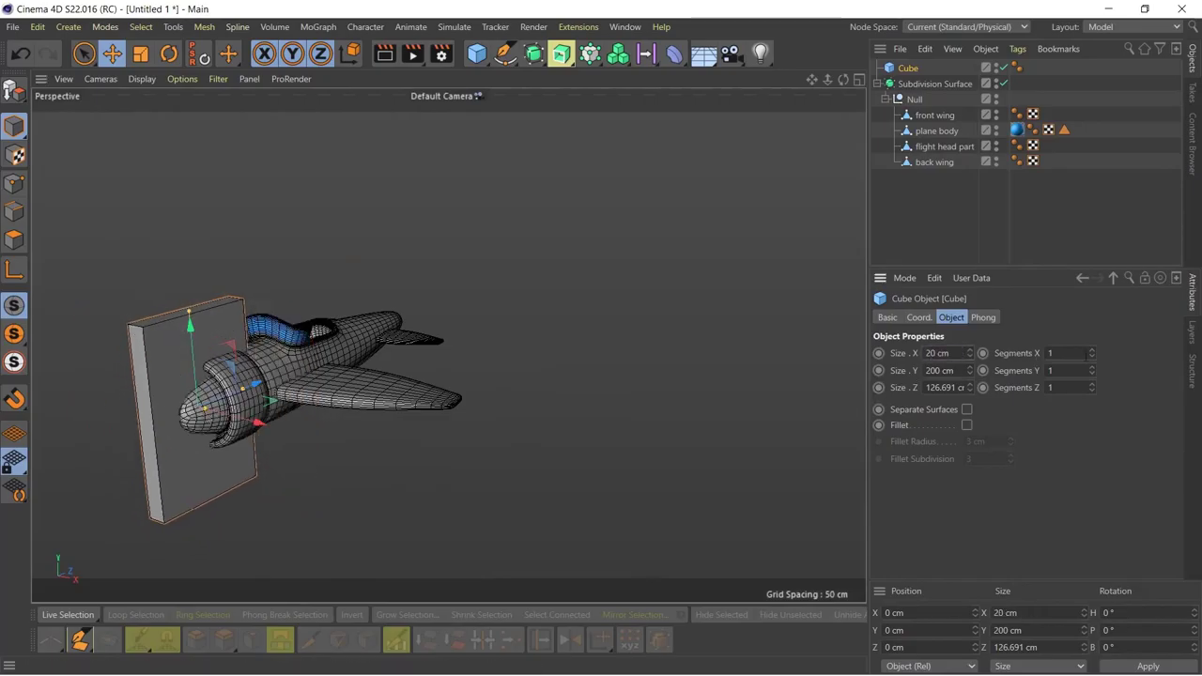
click(1092, 384)
alt+drag(488, 375, 569, 381)
double_click(939, 370)
text(100)
key(Return)
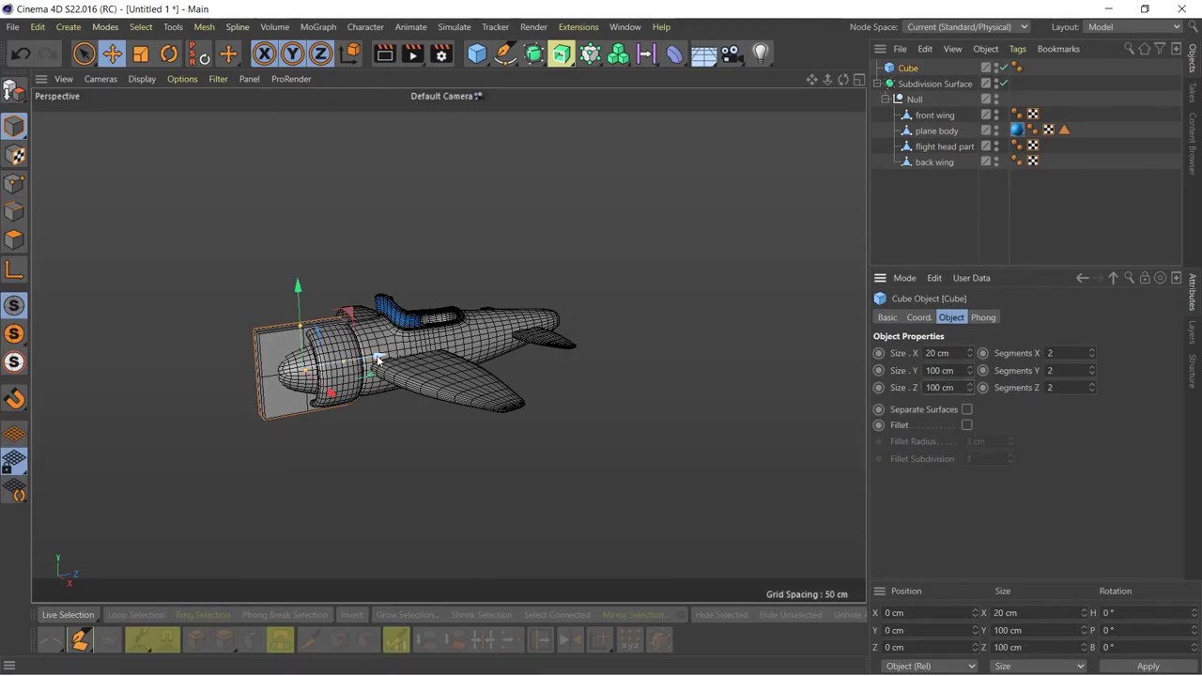
drag(378, 358, 653, 335)
scroll(462, 275, up, 5)
drag(479, 221, 479, 164)
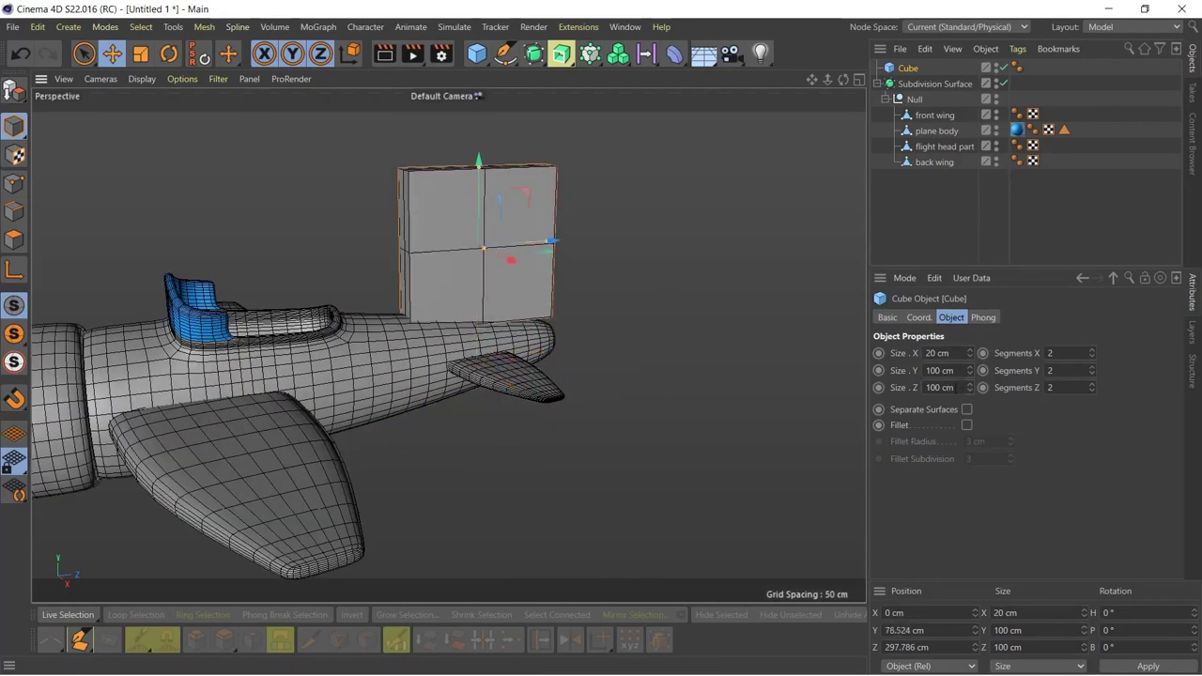
text(50)
key(Return)
mouse_move(469, 366)
alt+mouse_down()
mouse_move(539, 357)
mouse_move(548, 291)
mouse_move(628, 266)
alt+mouse_up()
scroll(523, 260, up, 2)
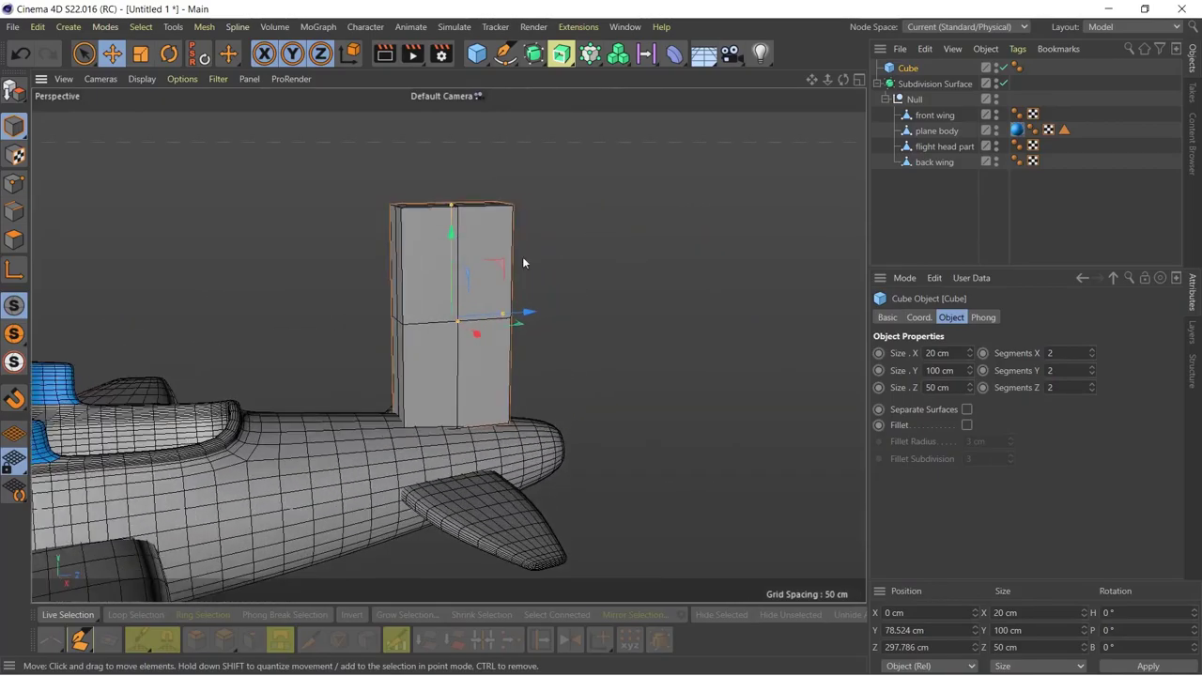
- Make the cube editable and solo it in the viewport
key(c)
scroll(310, 296, down, 2)
scroll(309, 287, down, 2)
alt+drag(307, 277, 409, 262)
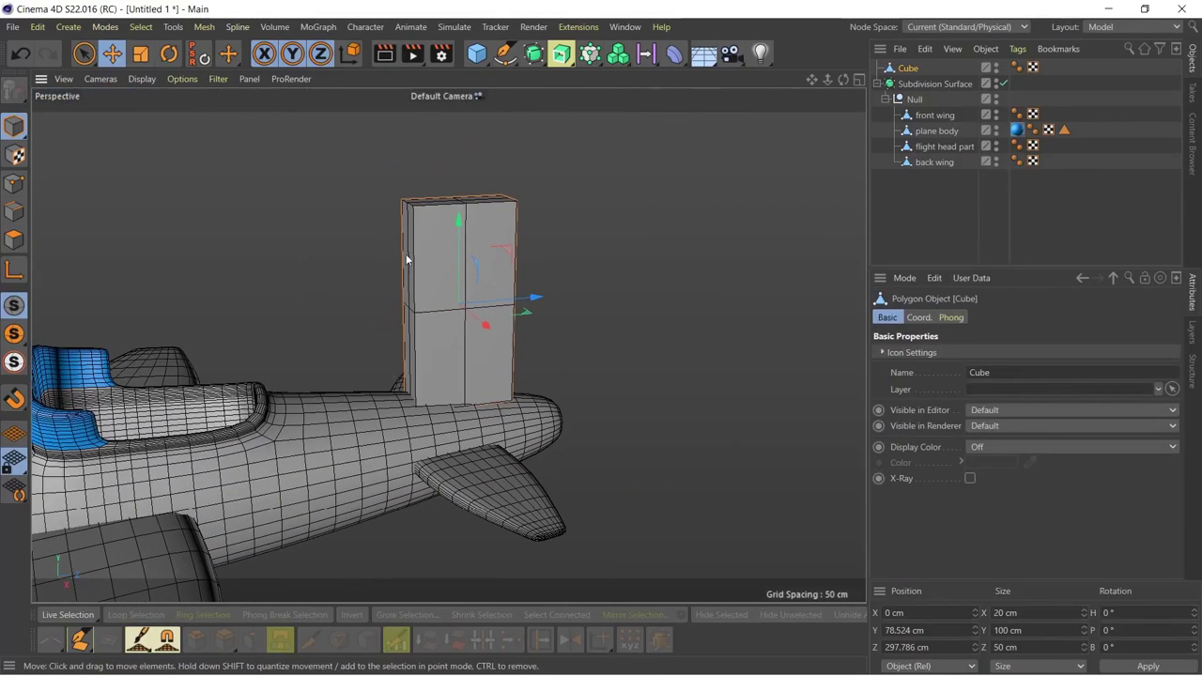
click(14, 334)
alt+drag(84, 327, 715, 445)
- Taper the fin by shrinking its top faces and enlarging its bottom faces, then show the whole plane
click(16, 239)
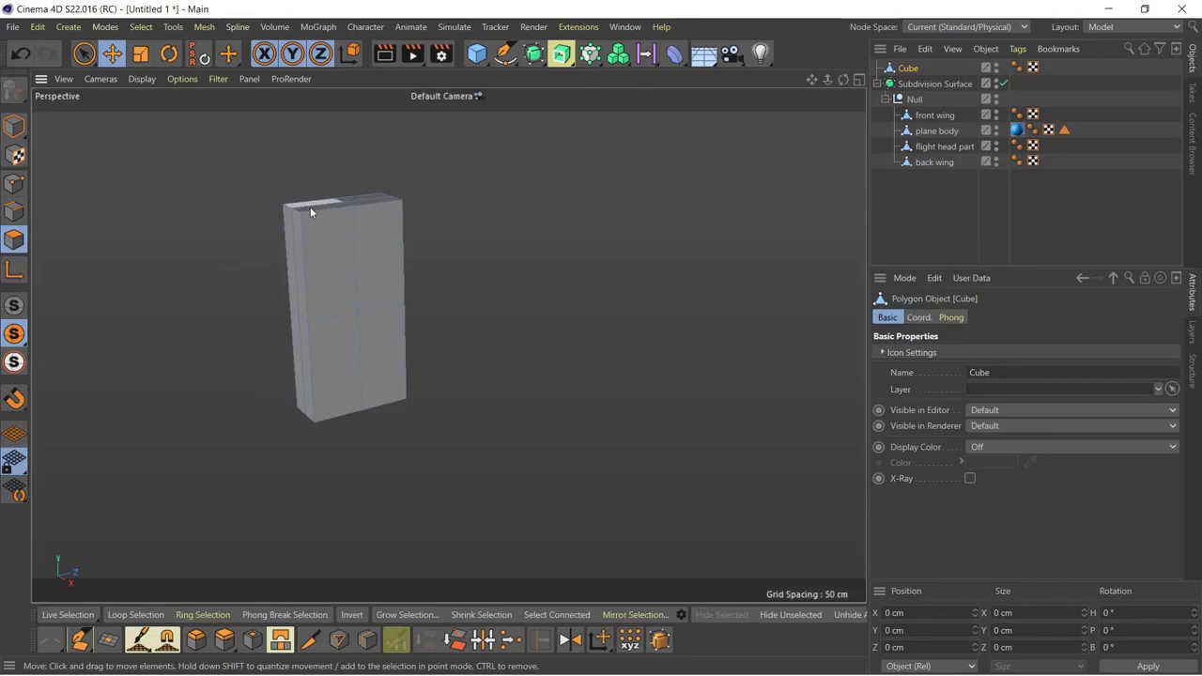
mouse_move(347, 206)
alt+mouse_down()
mouse_move(408, 204)
mouse_move(554, 344)
alt+mouse_up()
scroll(553, 344, up, 3)
shift+click(598, 250)
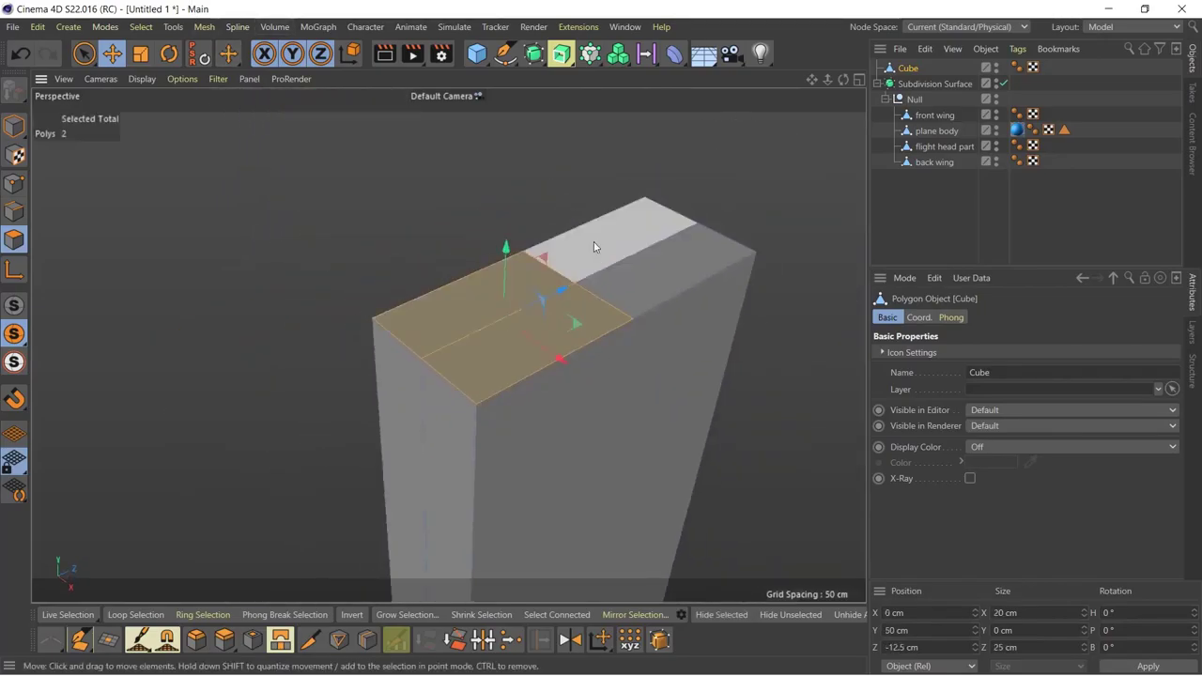
key(t)
mouse_move(780, 226)
mouse_down()
mouse_move(748, 301)
mouse_move(663, 279)
mouse_move(679, 408)
mouse_move(636, 336)
mouse_move(488, 340)
mouse_up()
shift+click(488, 340)
mouse_move(673, 398)
mouse_down()
mouse_move(775, 348)
mouse_move(817, 350)
mouse_up()
alt+drag(663, 247, 653, 360)
mouse_move(636, 256)
alt+mouse_down()
mouse_move(405, 126)
mouse_move(64, 192)
alt+mouse_up()
click(14, 306)
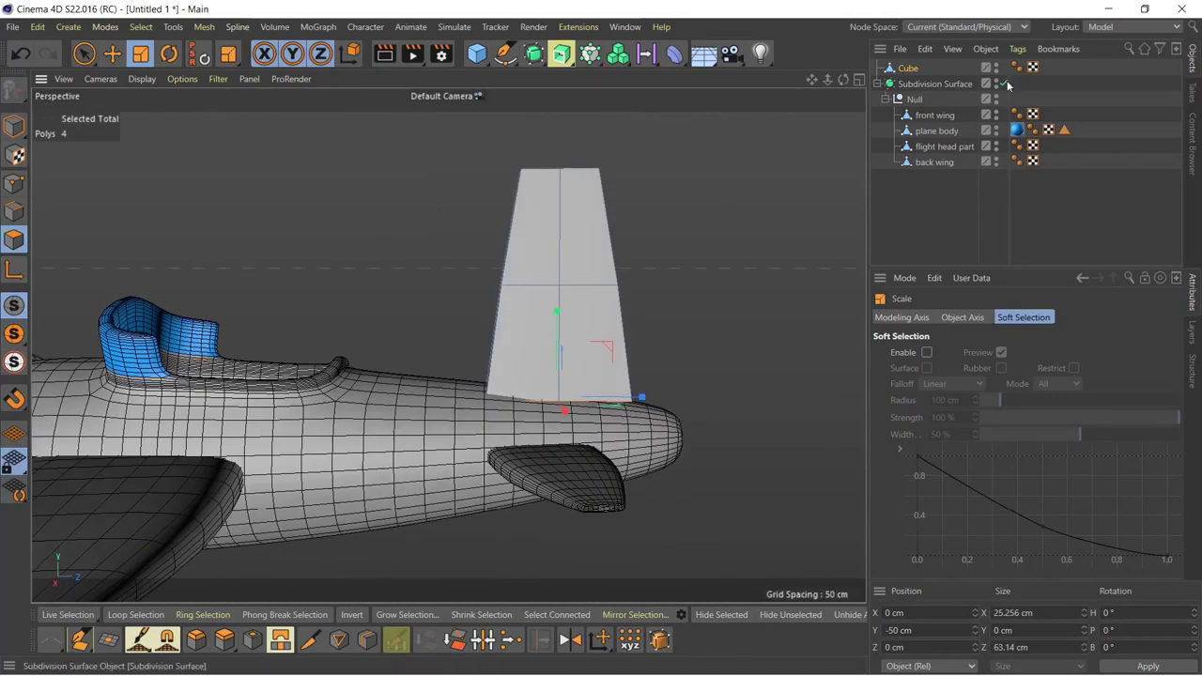
- Move the fin under the smoothed Null group and add a loop cut across it
drag(909, 75, 916, 100)
alt+drag(730, 236, 732, 257)
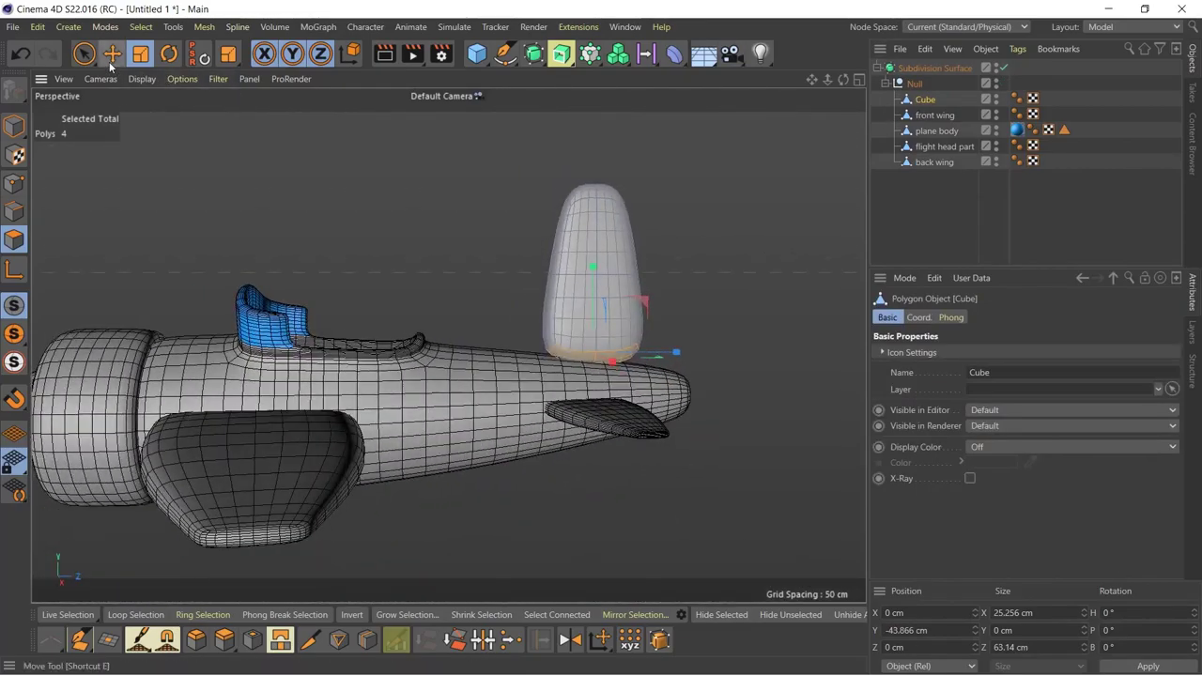
click(367, 639)
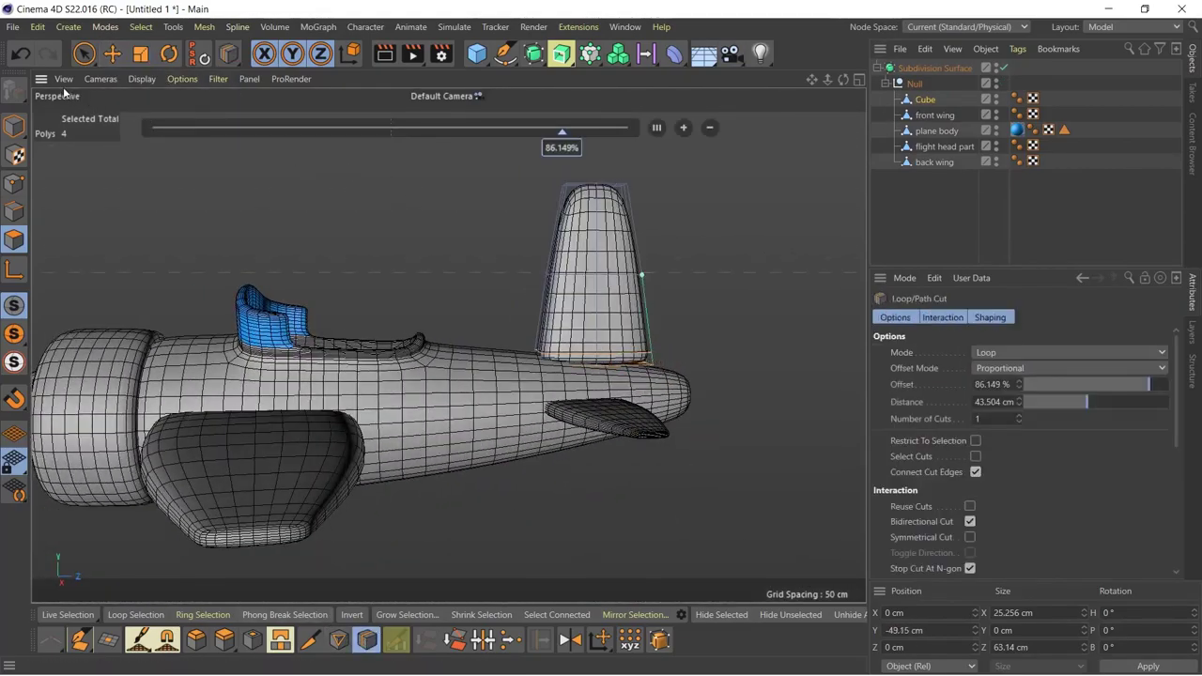
click(110, 54)
- Tilt the fin back about -14.7° on P and slim it slightly in world coordinates
key(r)
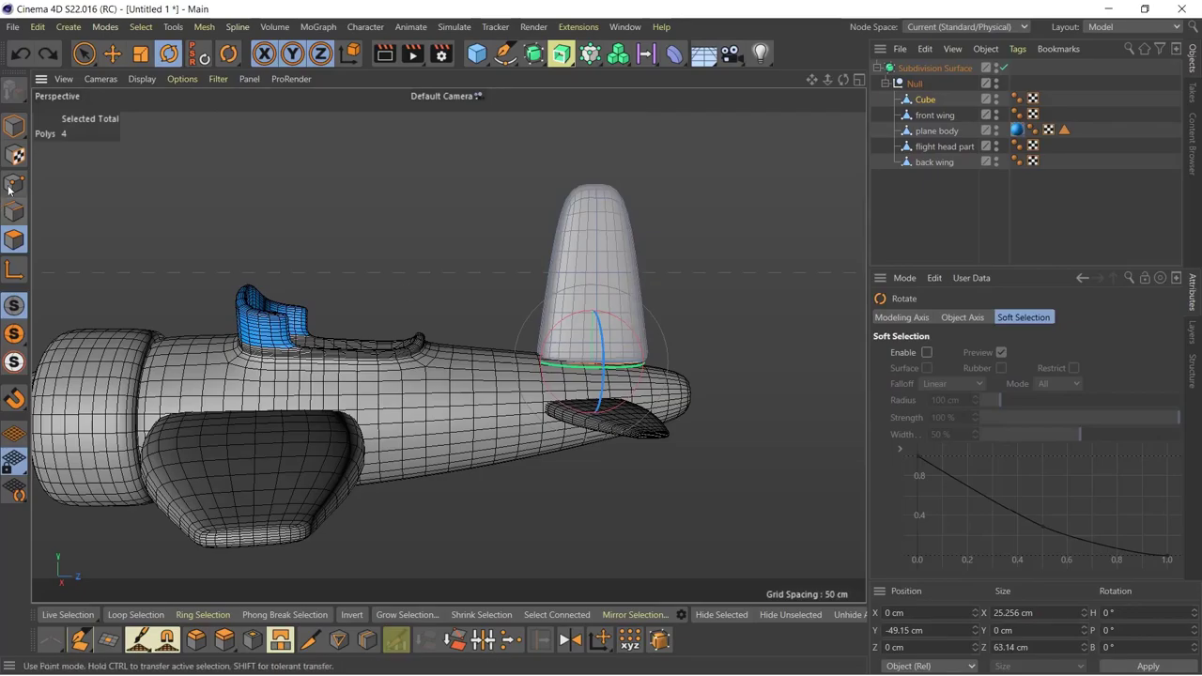
mouse_move(636, 262)
mouse_down()
mouse_move(695, 278)
mouse_move(810, 422)
mouse_move(543, 495)
mouse_up()
click(110, 54)
click(348, 53)
drag(348, 479, 767, 521)
alt+right_drag(767, 521, 325, 274)
- Rename the fin object to 'tail wing'
key(e)
key(w)
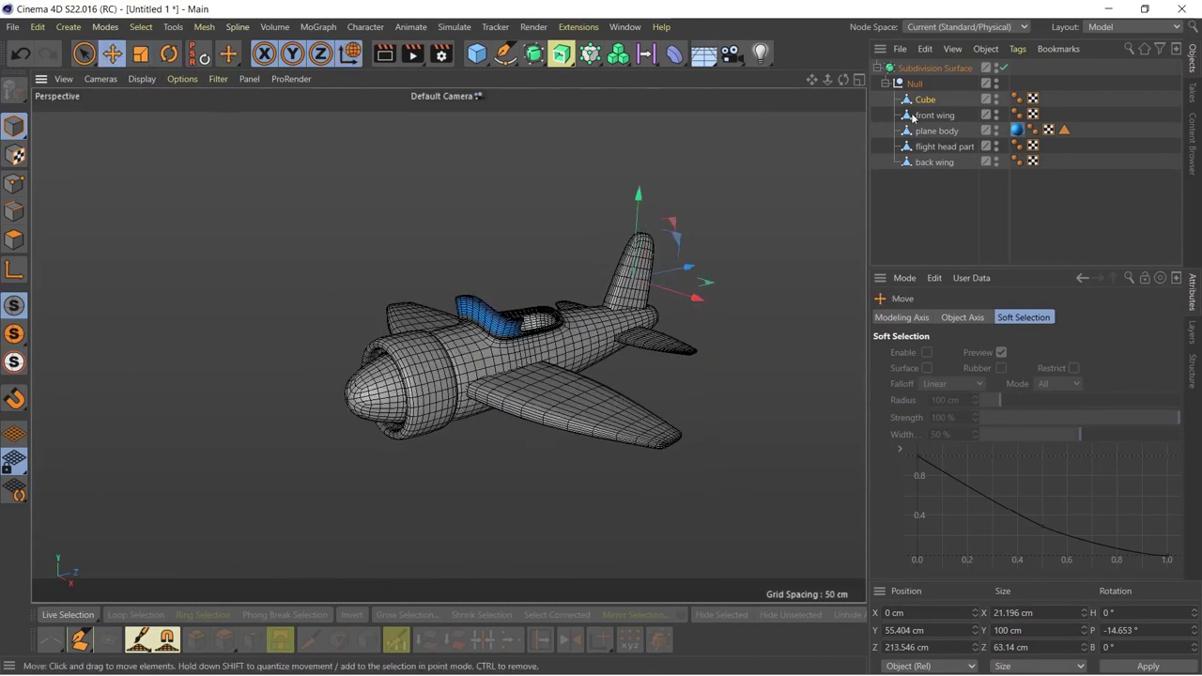
double_click(926, 100)
text(tail wing)
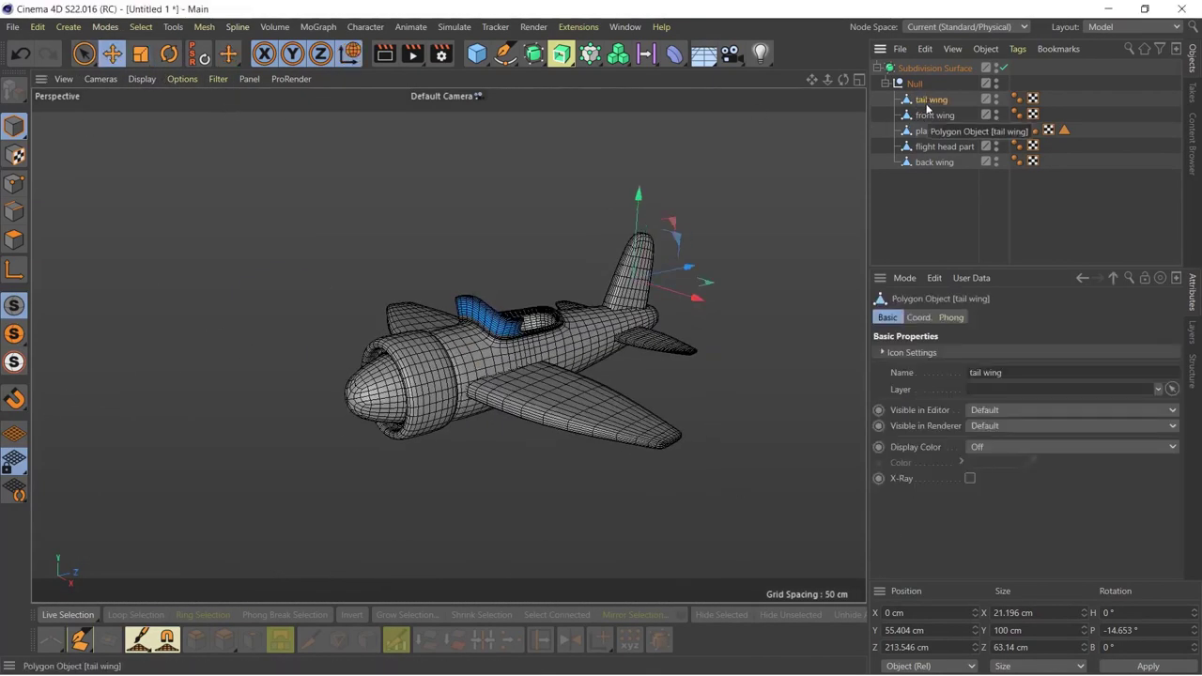
mouse_move(658, 404)
alt+mouse_down()
mouse_move(756, 407)
mouse_move(657, 395)
alt+mouse_up()
- Save the project as 'flight illustration 01'
click(13, 26)
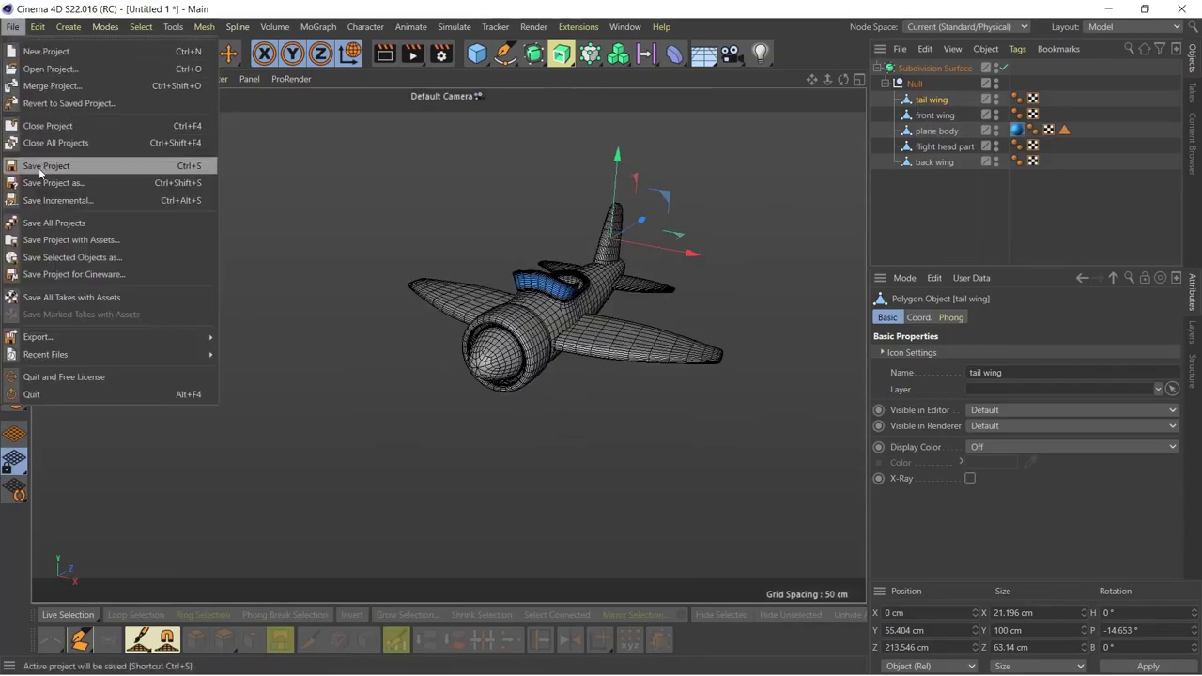
click(37, 160)
text(flight)
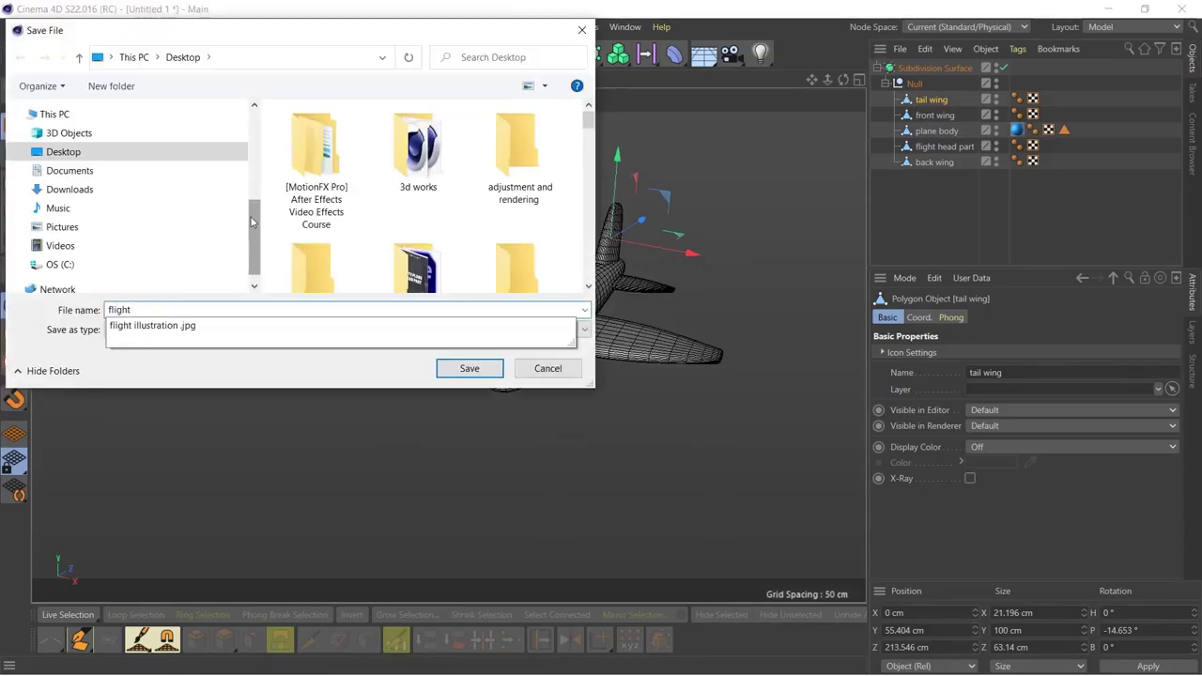
text( illustration )
text(01)
click(460, 366)
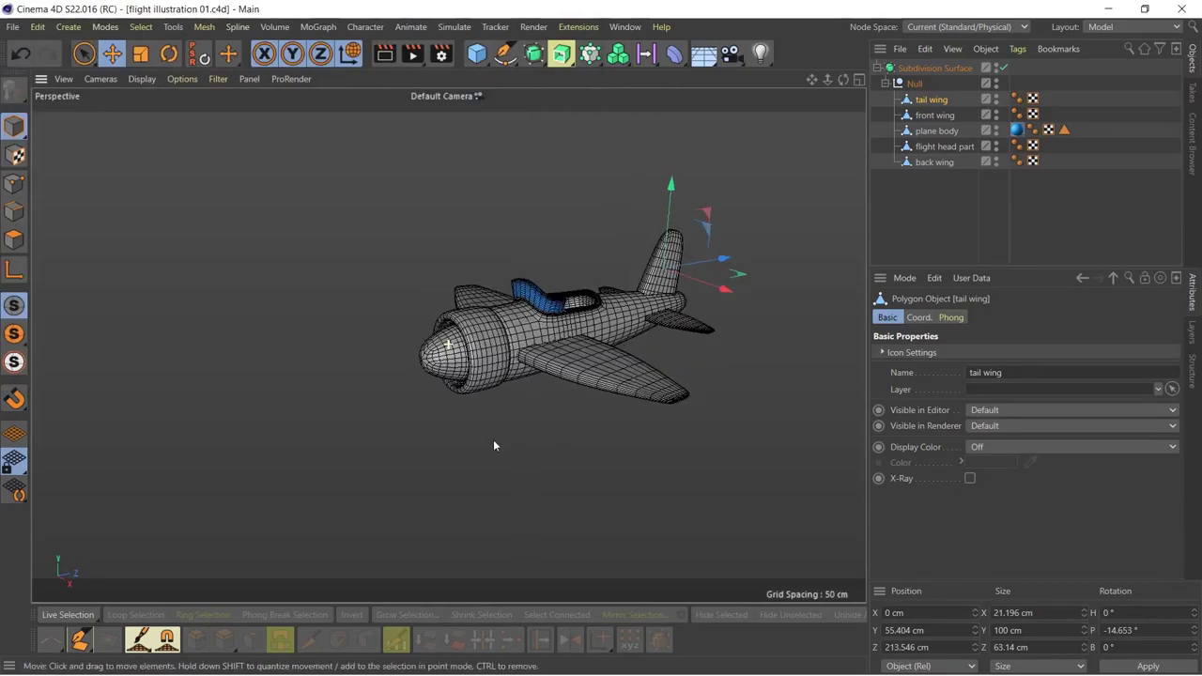
alt+drag(494, 445, 260, 285)
click(260, 285)
- Add a new cube 20 cm wide and move it out in front of the nose
click(477, 54)
click(537, 72)
scroll(503, 235, down, 2)
click(950, 353)
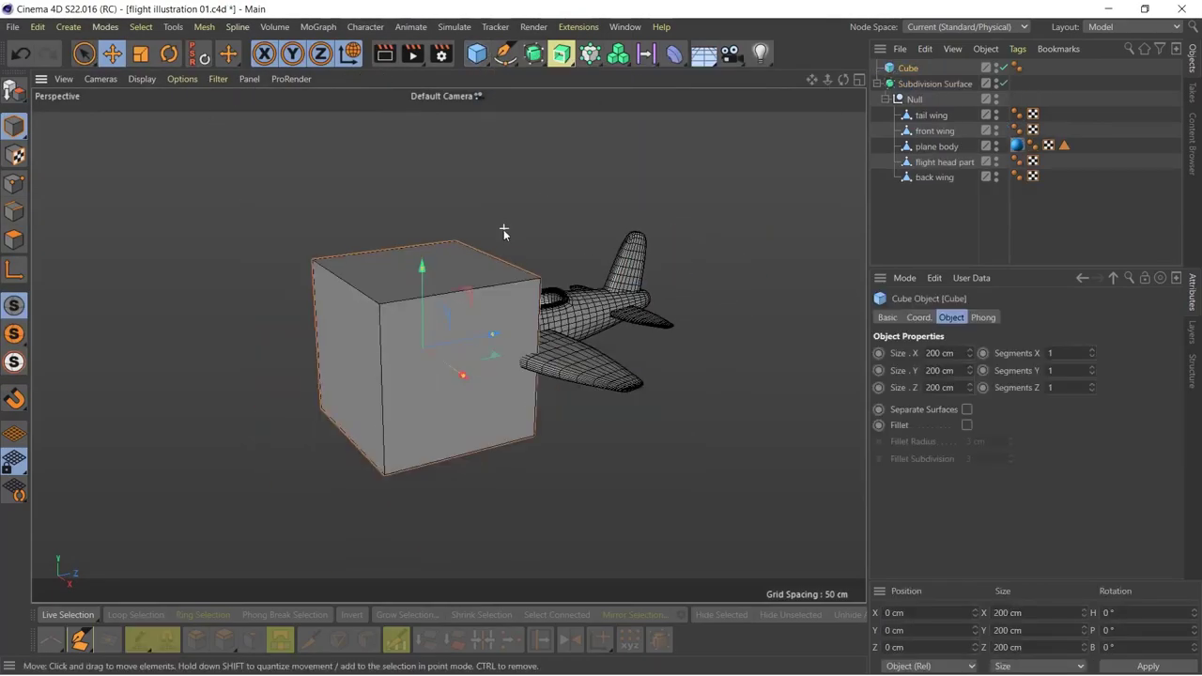
text(20)
key(Return)
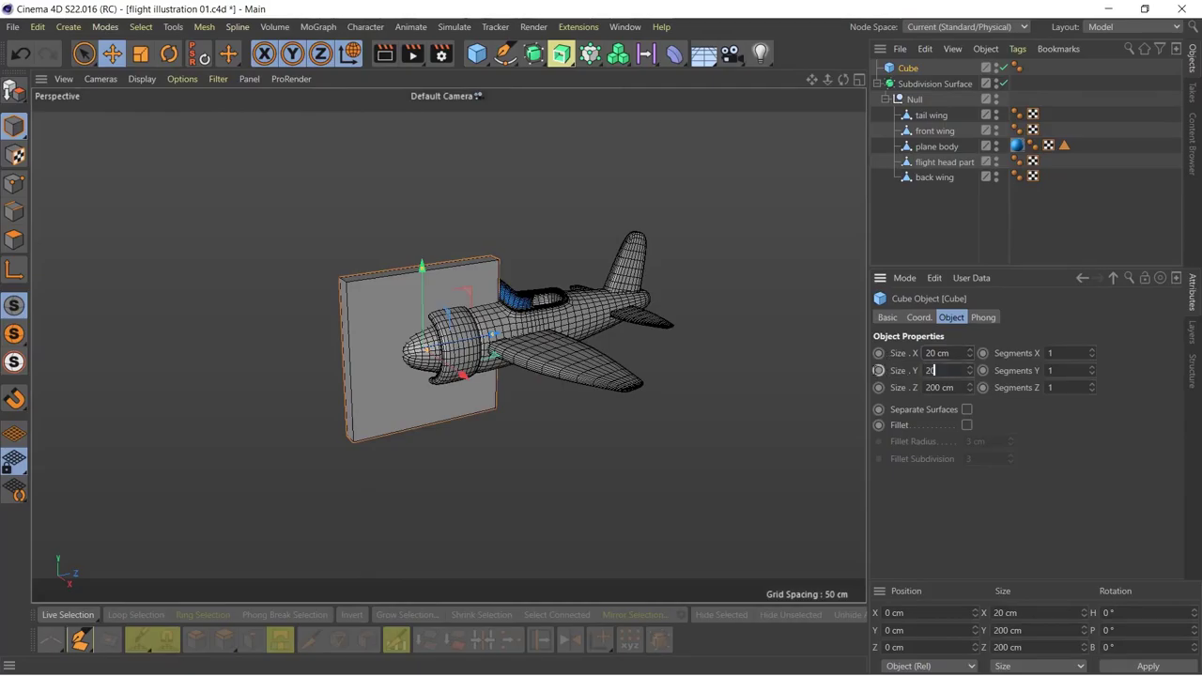
key(Return)
drag(496, 340, 369, 349)
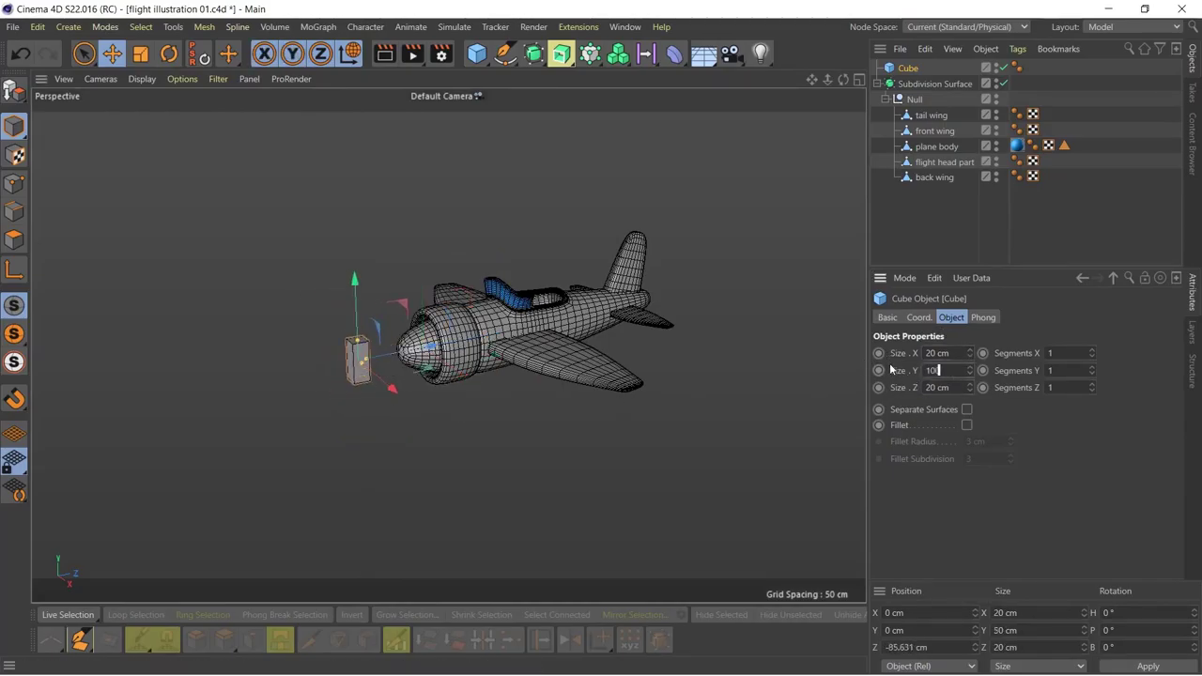
- Set the cube's height to 150 cm and depth to 10 cm
text(0)
key(Return)
scroll(322, 376, up, 4)
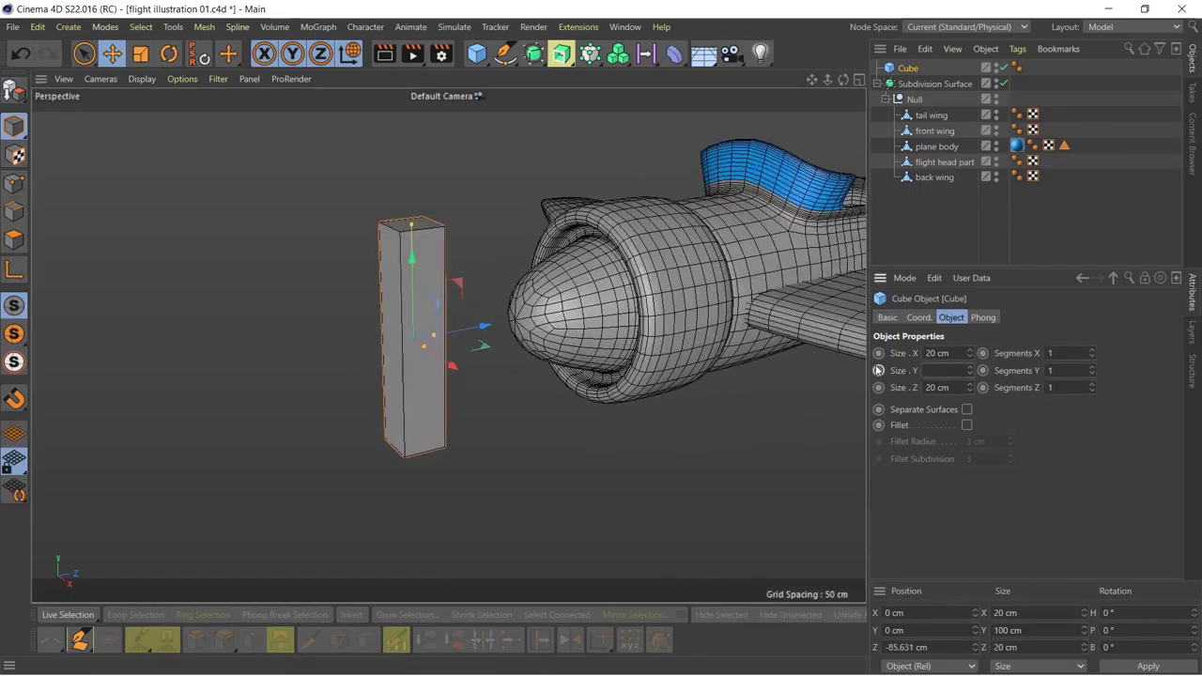
text(150)
key(Return)
scroll(823, 424, down, 1)
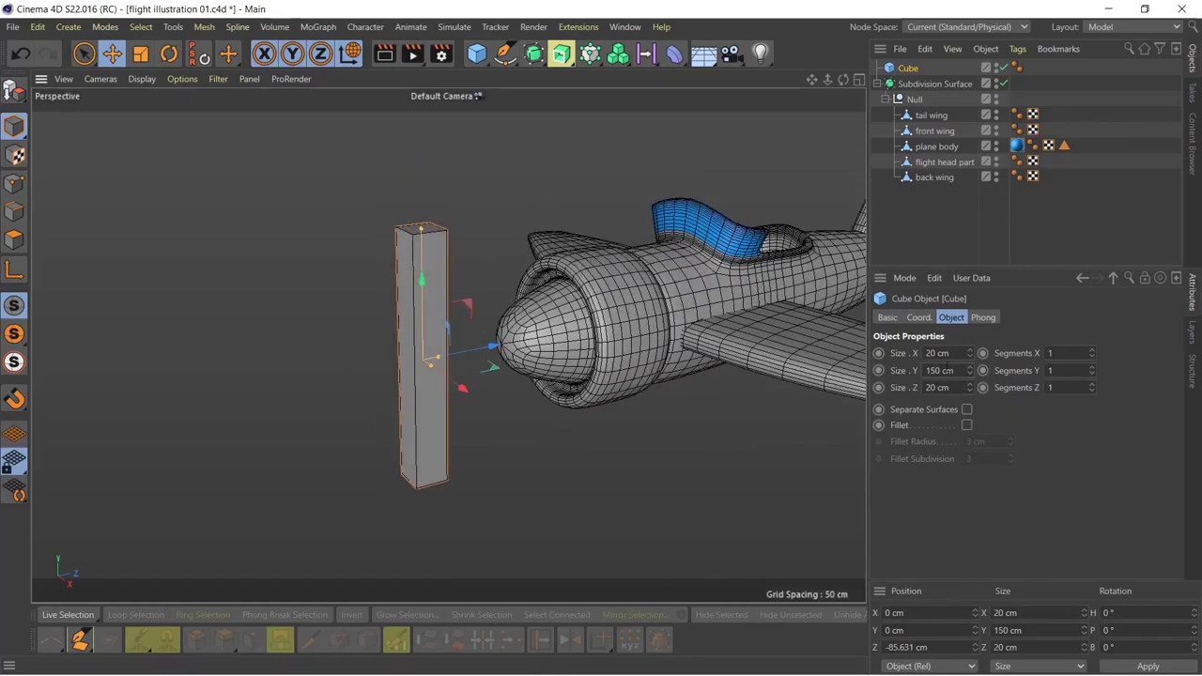
text(10)
key(Return)
scroll(601, 375, up, 2)
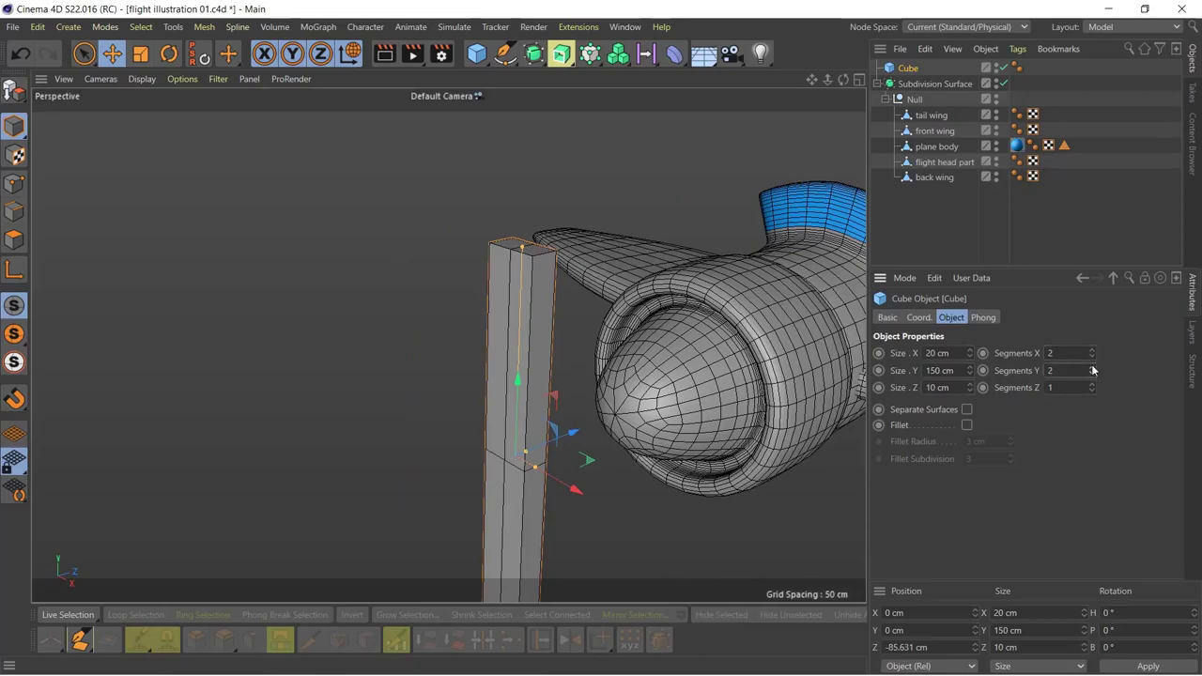
- Make the box editable, solo it in the view, and switch to polygon mode
key(c)
alt+drag(350, 313, 375, 202)
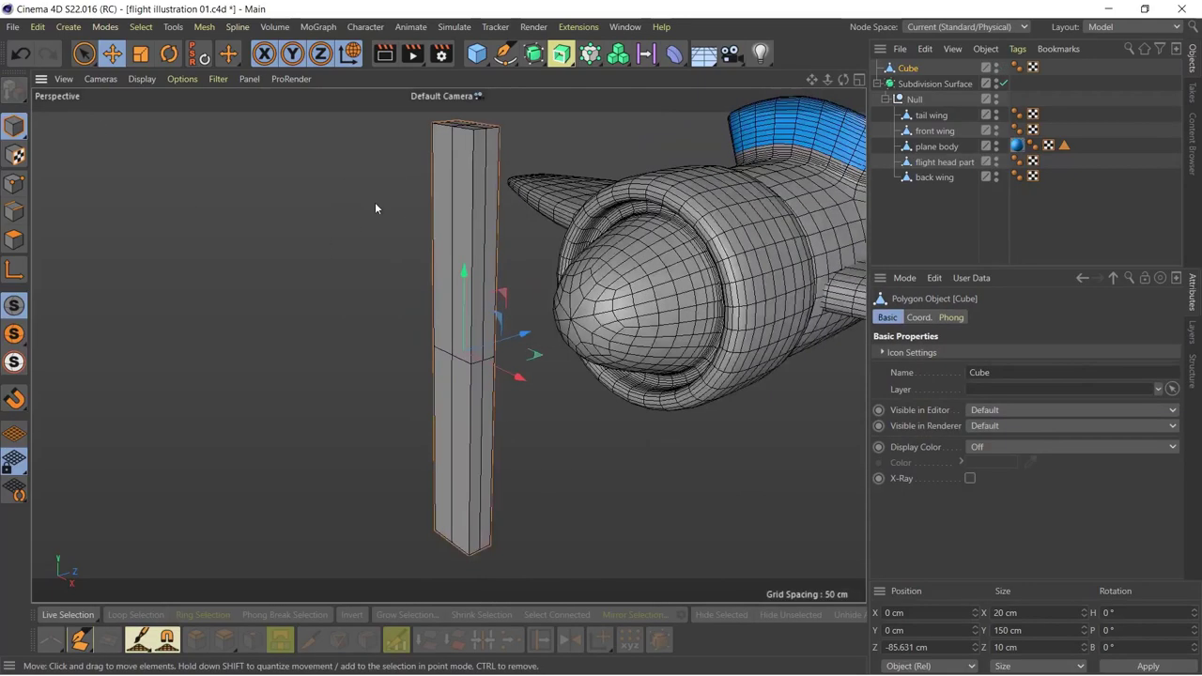
key(o)
scroll(260, 357, down, 3)
click(14, 239)
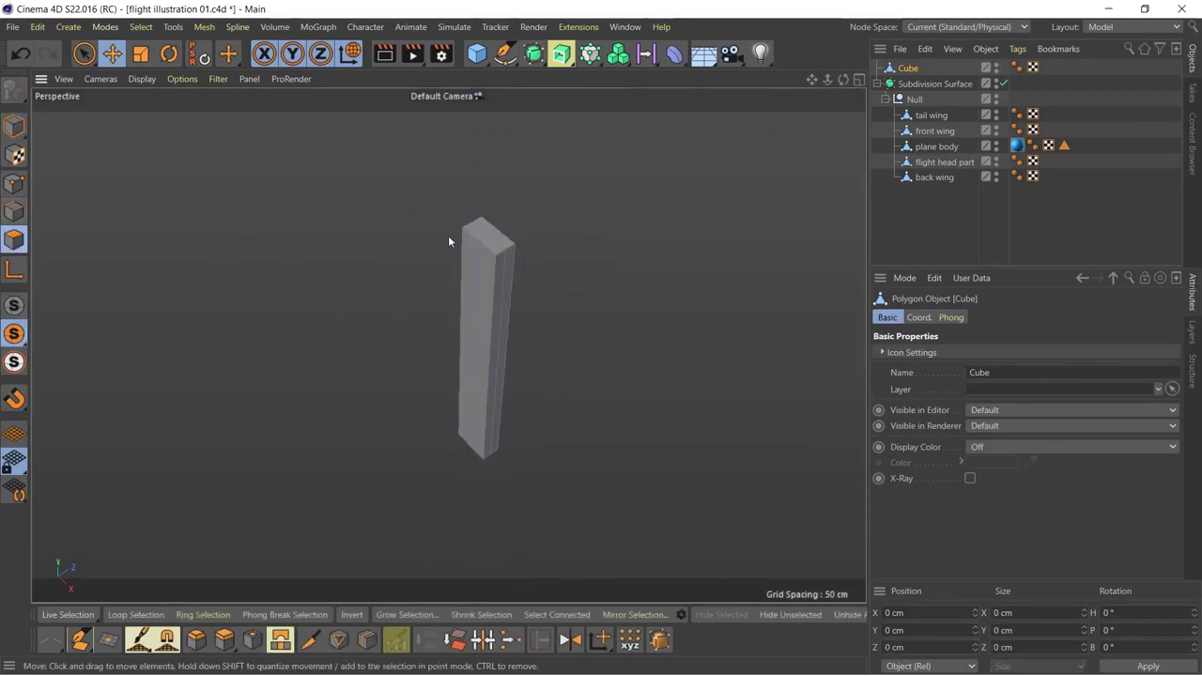
- Taper the post by scaling down its selected faces
key(t)
mouse_move(362, 150)
mouse_down()
mouse_move(235, 177)
mouse_move(599, 372)
mouse_move(625, 418)
mouse_up()
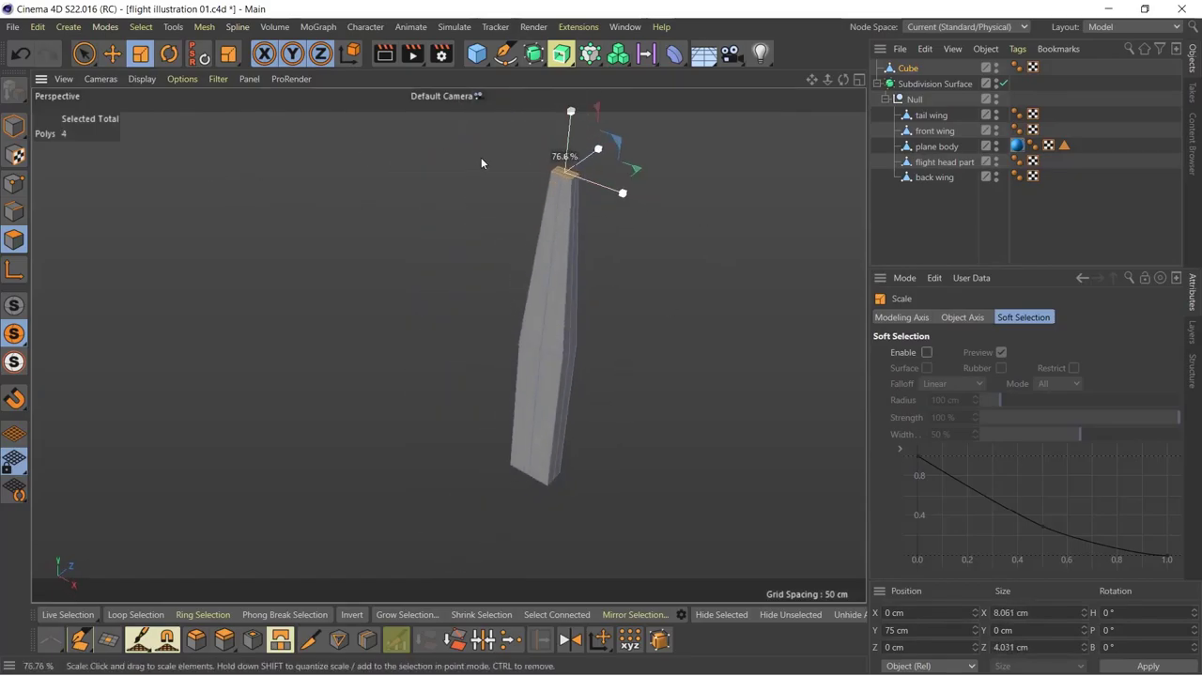
drag(483, 160, 263, 170)
click(367, 639)
alt+drag(639, 413, 622, 362)
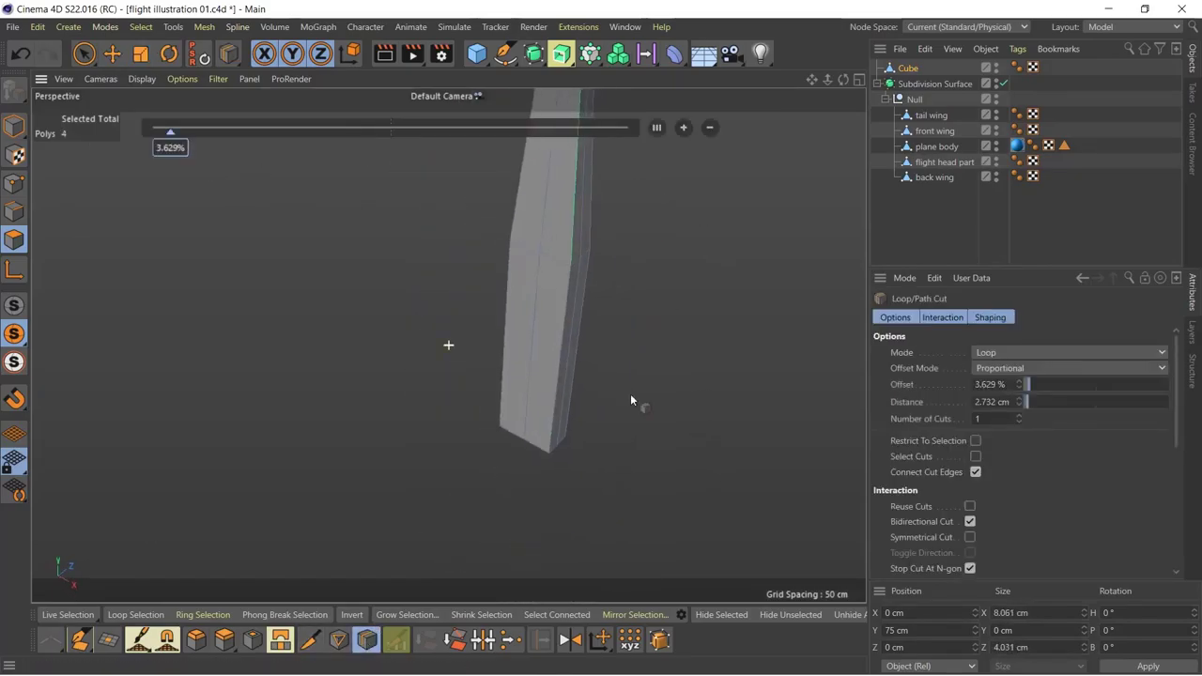
scroll(545, 425, up, 5)
mouse_move(545, 426)
alt+mouse_down()
mouse_move(561, 435)
mouse_move(607, 290)
mouse_move(604, 438)
mouse_move(532, 350)
alt+mouse_up()
scroll(532, 350, down, 5)
scroll(597, 487, down, 3)
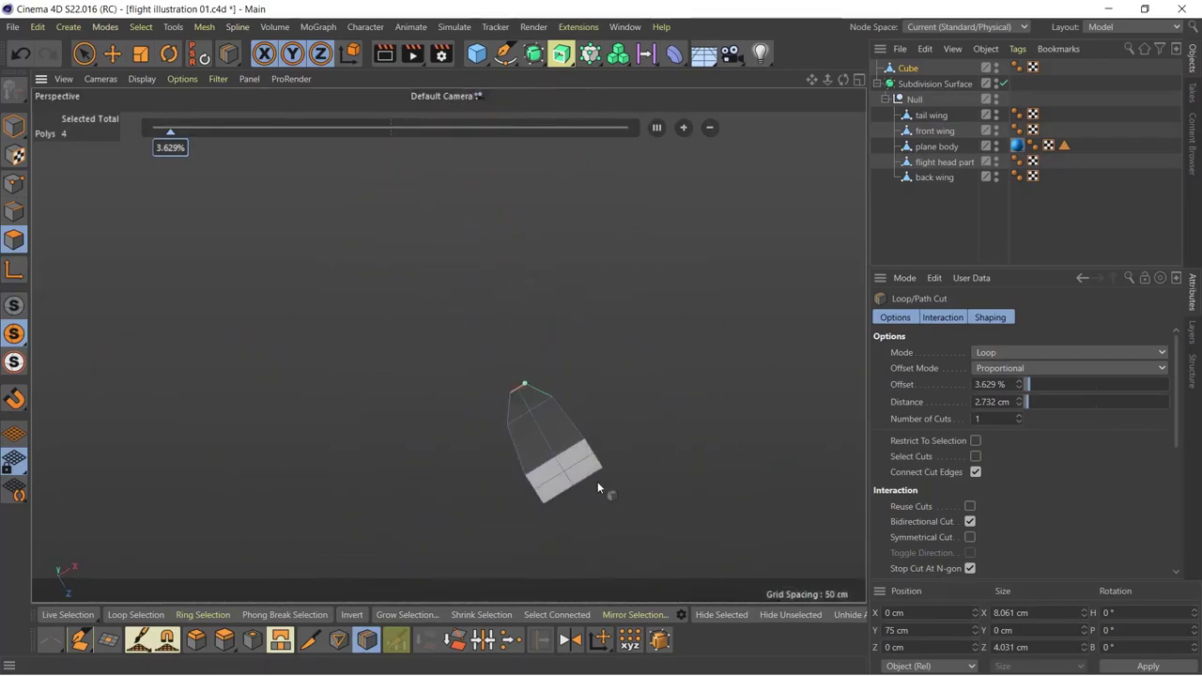
- Extrude the top face into a 26.16 cm extension and shrink it narrower
key(space)
click(389, 323)
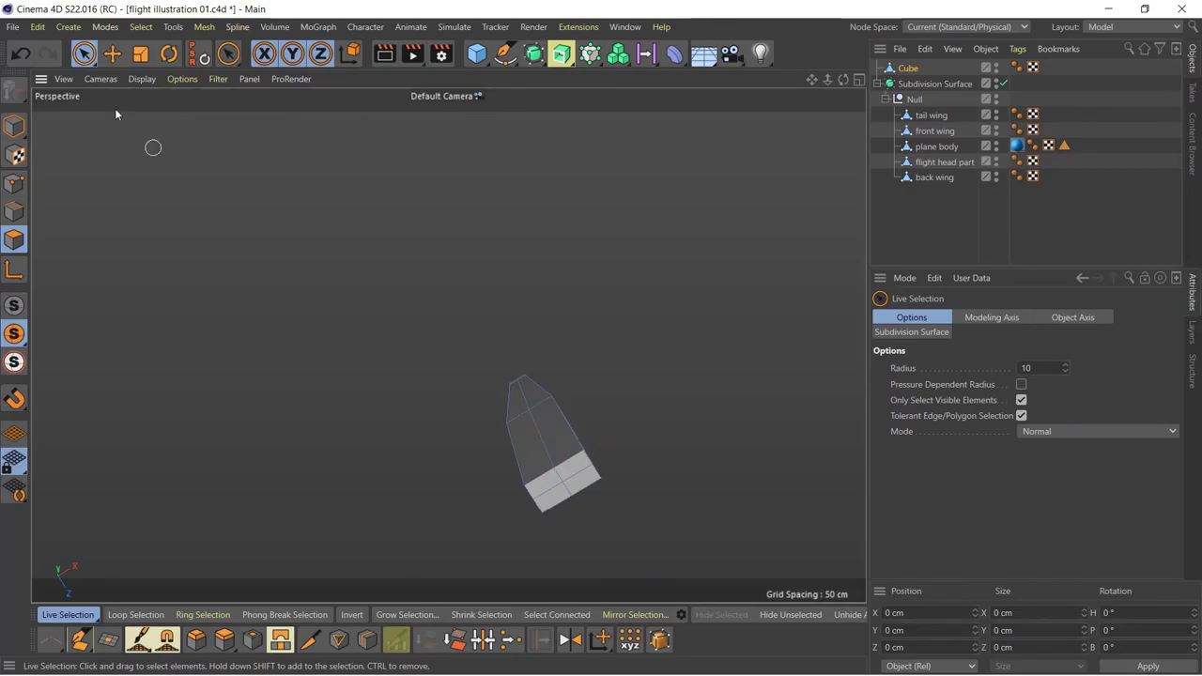
key(e)
alt+drag(648, 513, 711, 394)
click(223, 640)
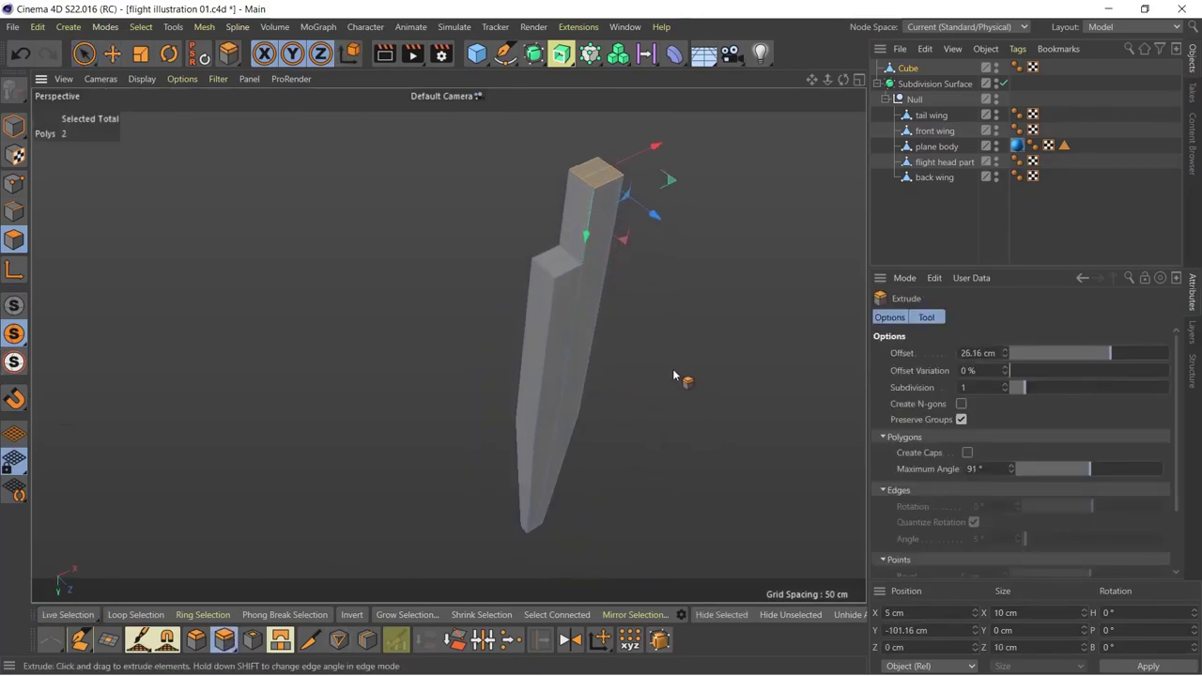
key(t)
drag(432, 197, 309, 128)
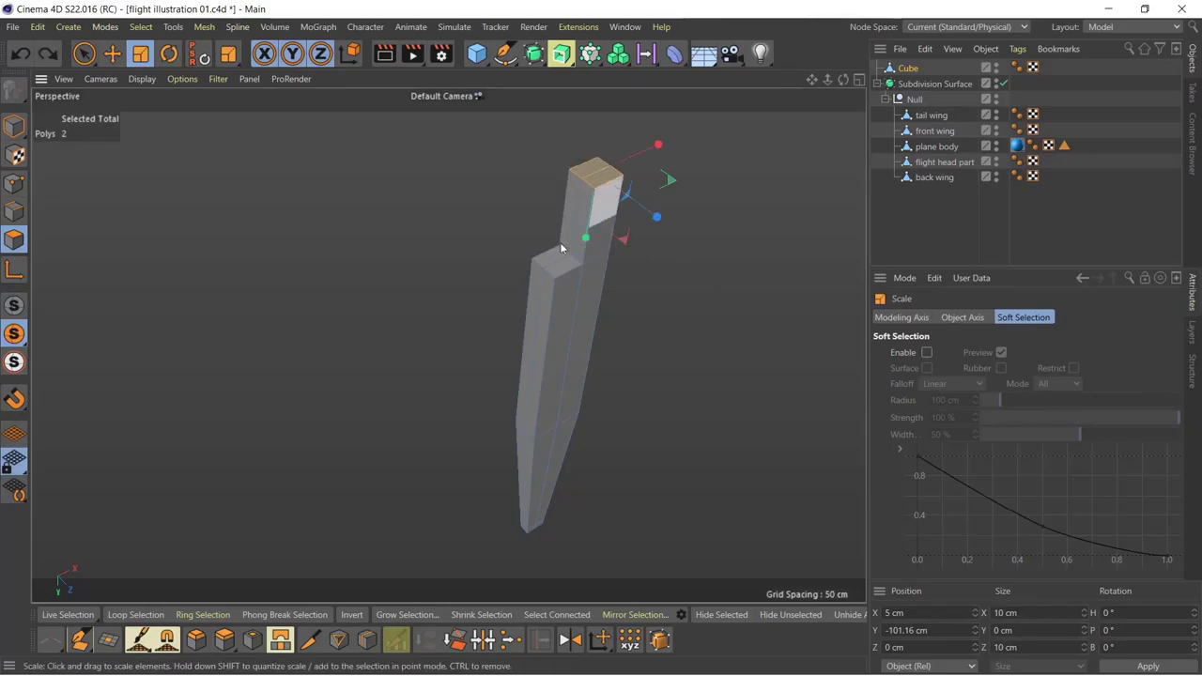
- Scale the top face to about 95% and add edge loops near the tip
click(367, 640)
click(135, 614)
click(14, 211)
click(588, 218)
click(367, 639)
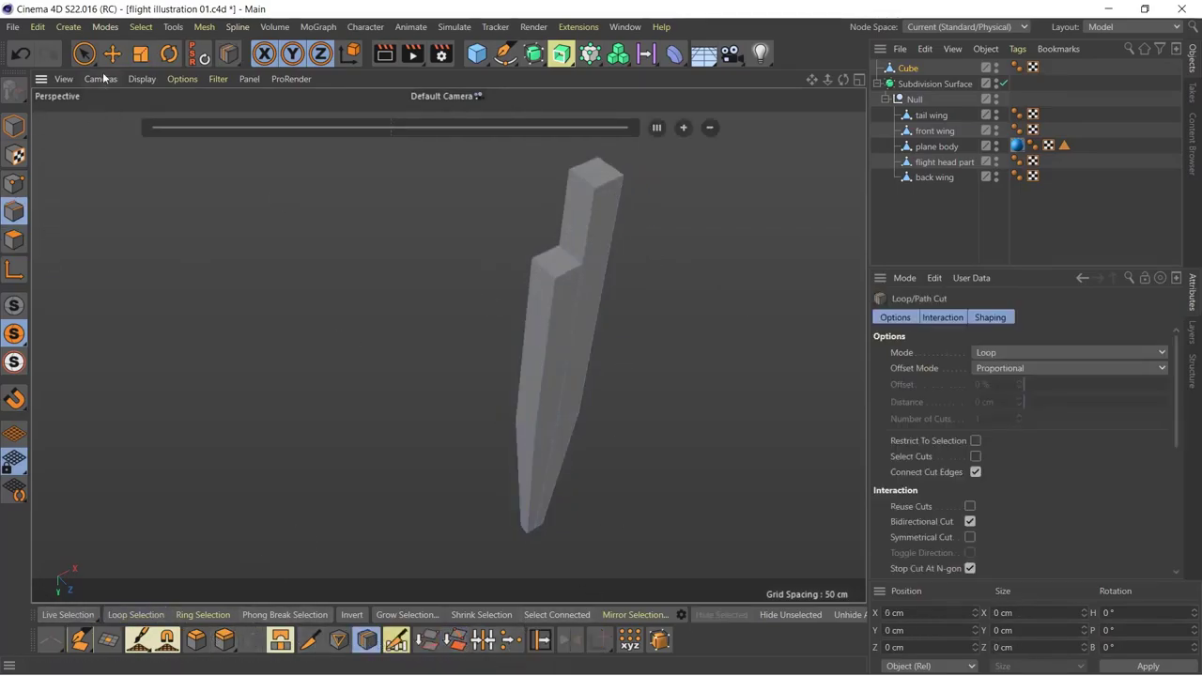
click(112, 54)
key(Return)
key(t)
drag(667, 209, 646, 203)
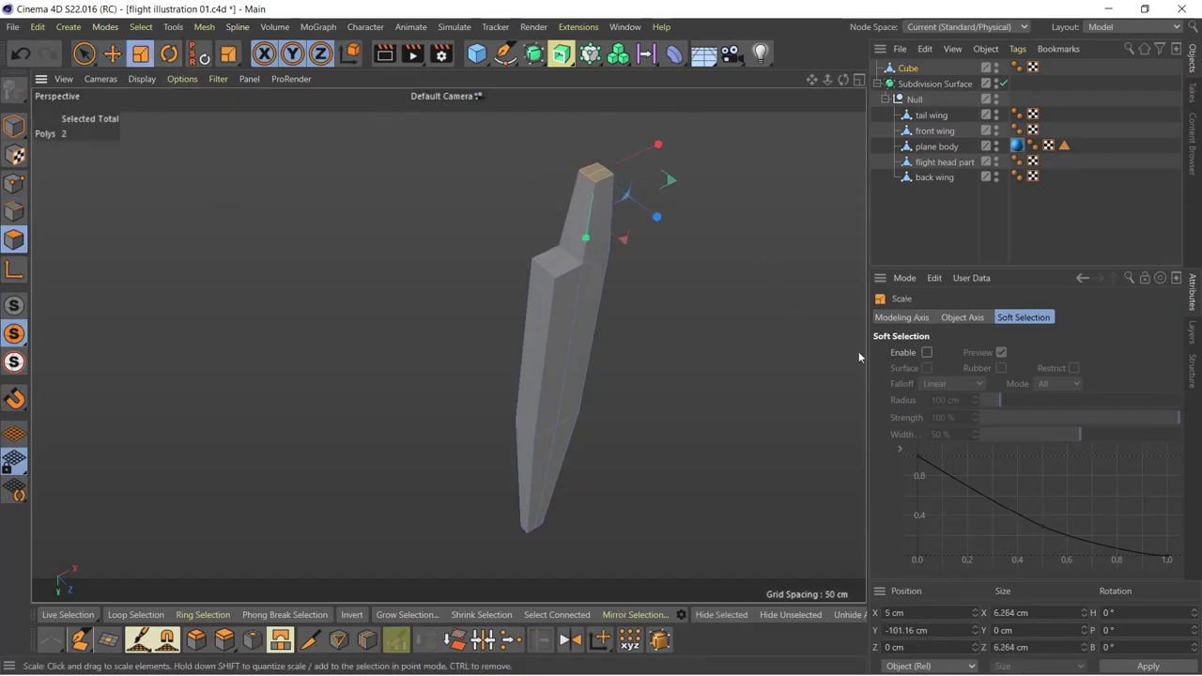
click(368, 640)
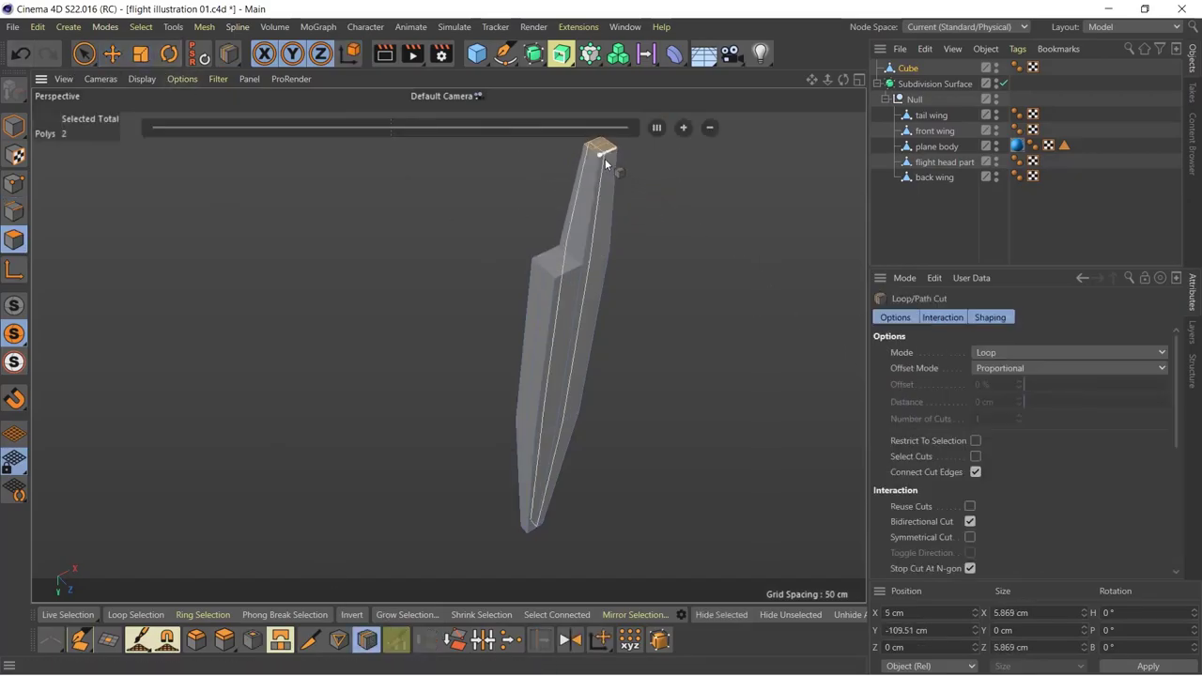
click(606, 256)
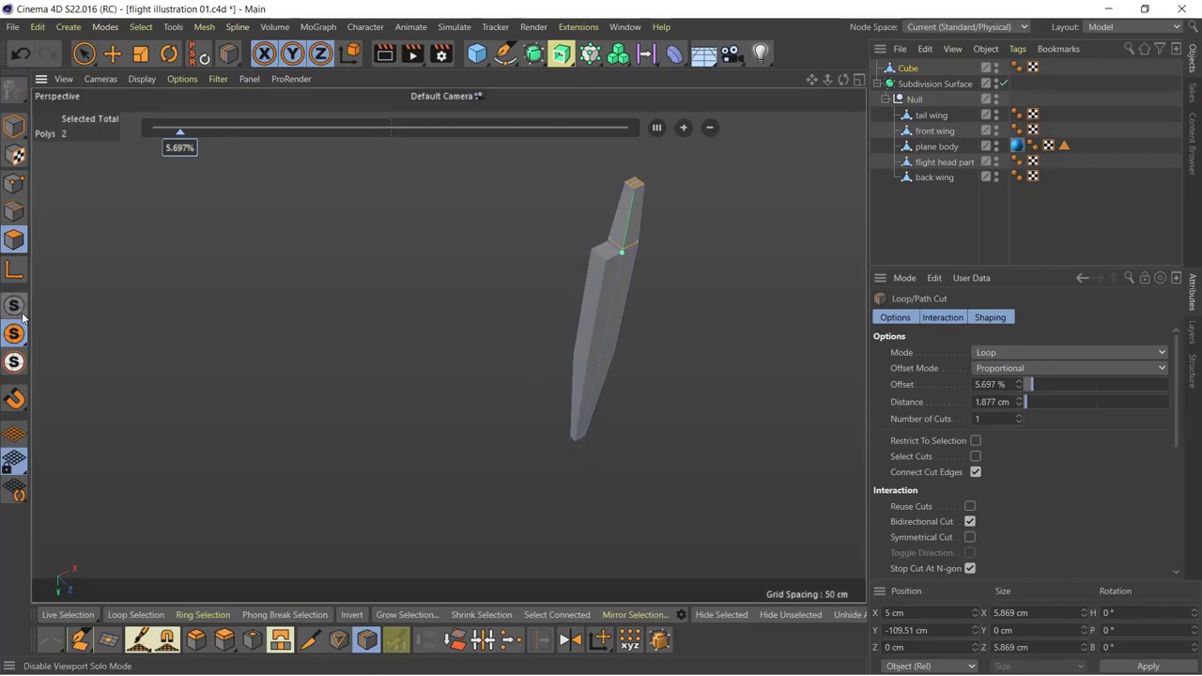
- Parent the Cube blade under the Null, rotate it 90° horizontal, and scale it into place at the nose
scroll(725, 309, down, 5)
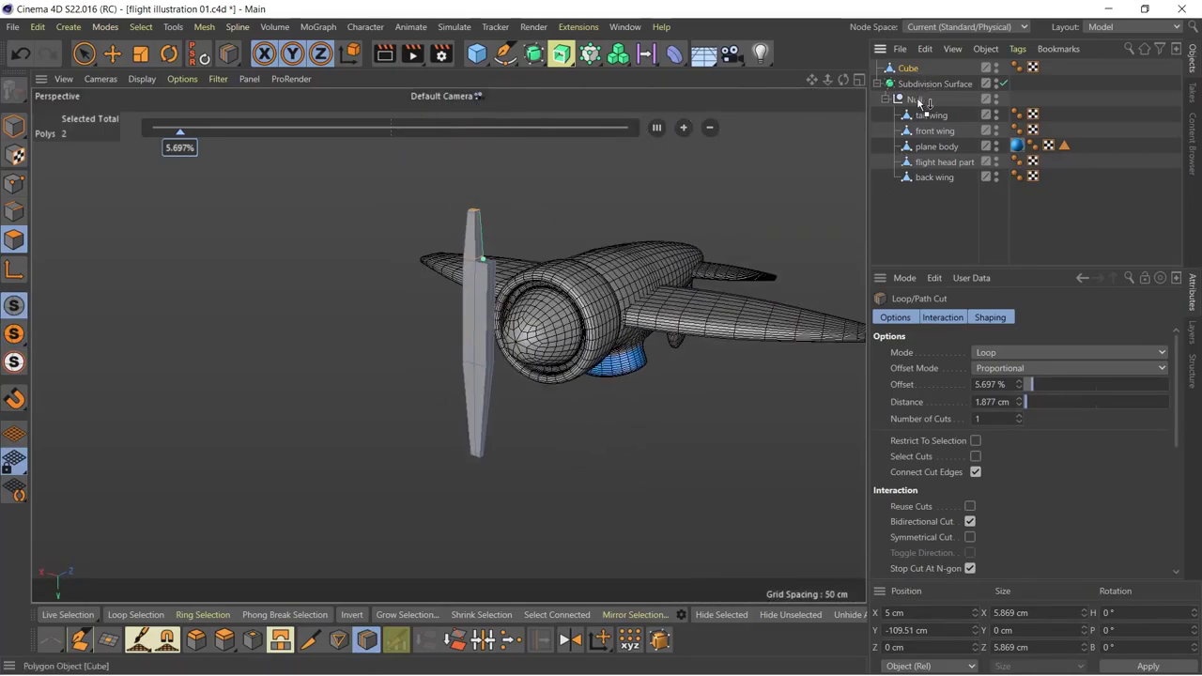
drag(920, 102, 916, 100)
key(e)
click(14, 125)
mouse_move(418, 362)
mouse_down()
mouse_move(464, 378)
mouse_move(546, 499)
mouse_move(512, 451)
mouse_move(470, 456)
mouse_move(501, 405)
mouse_move(561, 508)
mouse_up()
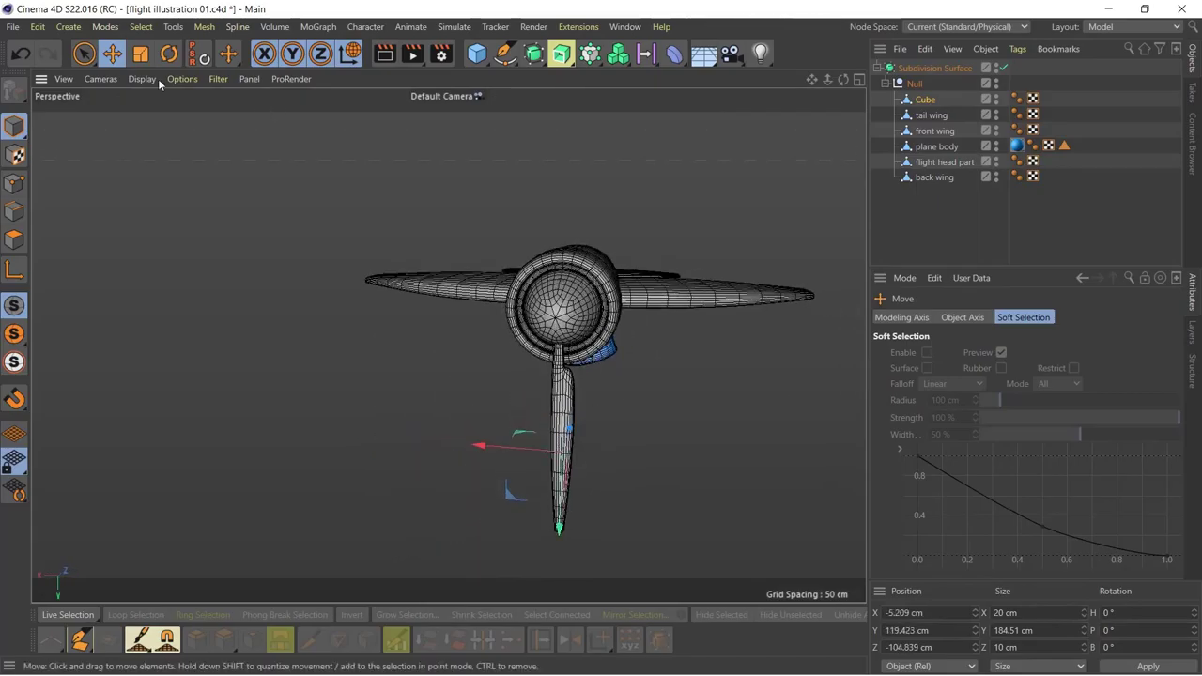
key(r)
drag(586, 408, 622, 503)
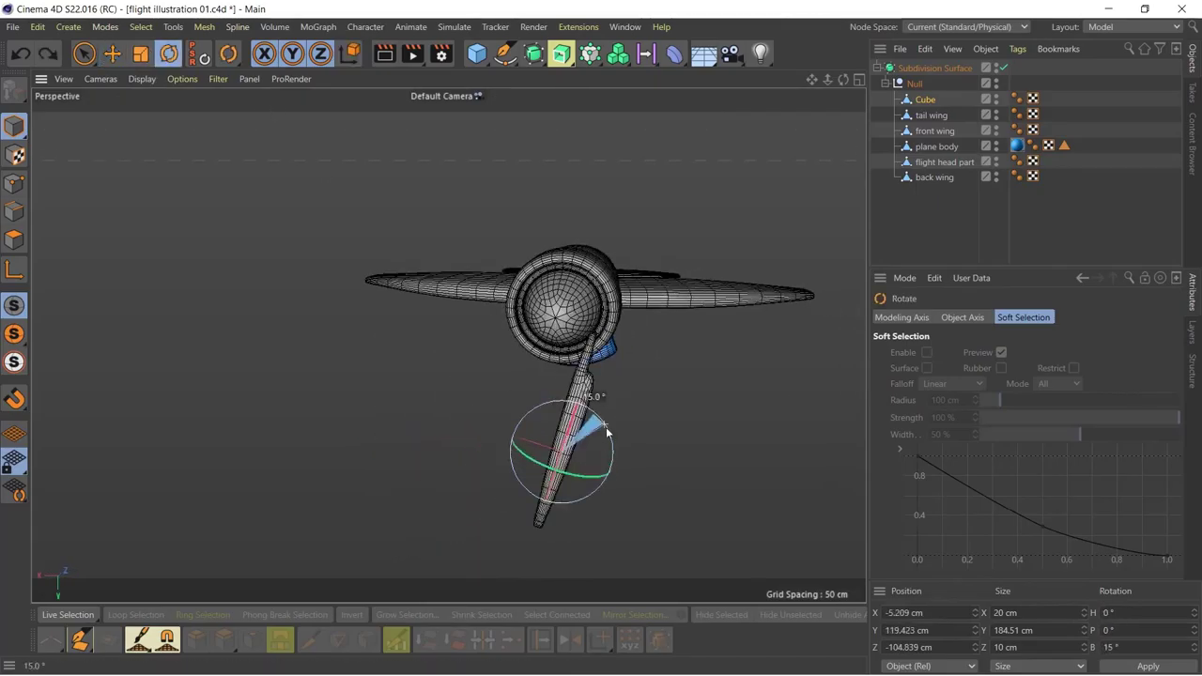
key(e)
mouse_move(560, 533)
mouse_down()
mouse_move(547, 389)
mouse_move(644, 461)
mouse_move(349, 320)
mouse_move(510, 398)
mouse_move(577, 502)
mouse_move(310, 416)
mouse_move(328, 337)
mouse_move(555, 390)
mouse_move(243, 228)
mouse_up()
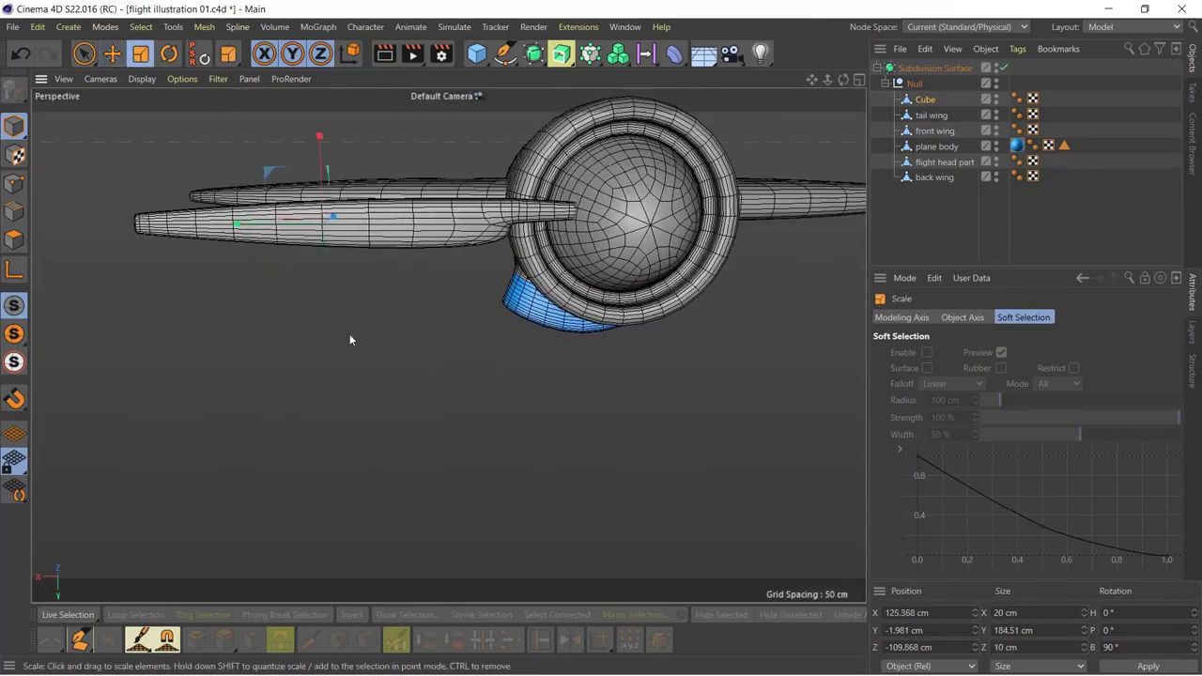
drag(302, 293, 476, 342)
key(e)
drag(250, 220, 221, 222)
- Ctrl-drag a copy of the blade (Cube.1) to the opposite side and flip it 180°
scroll(249, 275, down, 3)
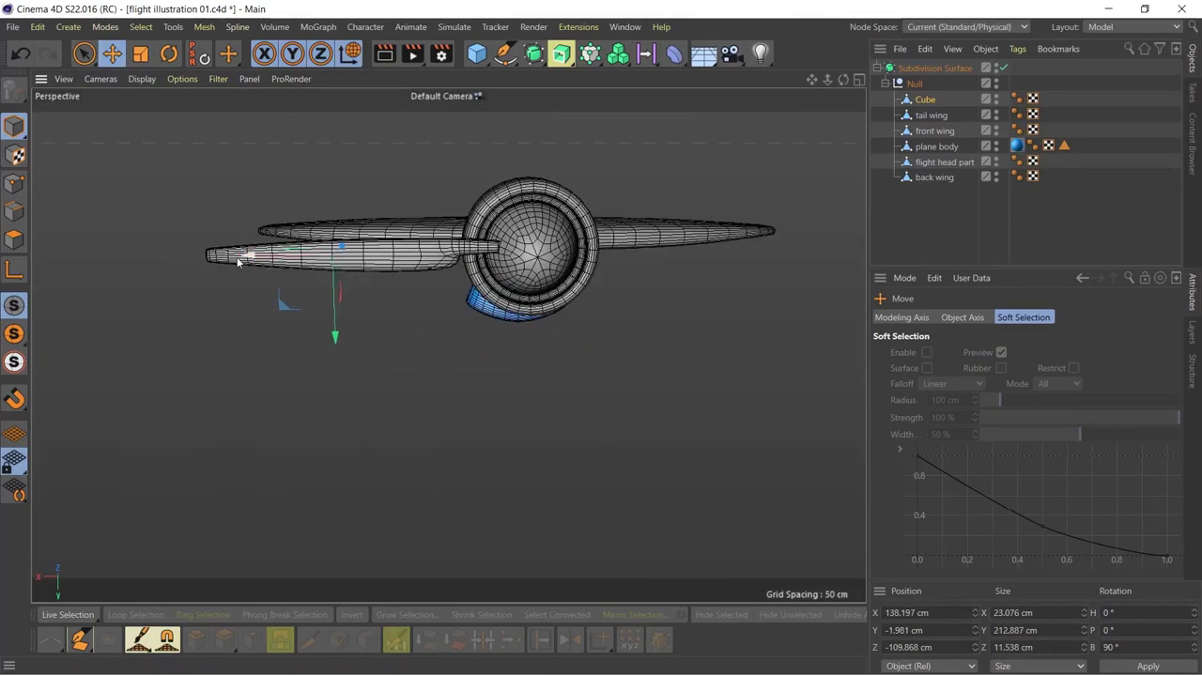
ctrl+drag(249, 268, 644, 298)
key(r)
mouse_move(714, 232)
mouse_down()
mouse_move(611, 291)
mouse_move(649, 262)
mouse_move(729, 330)
mouse_up()
key(e)
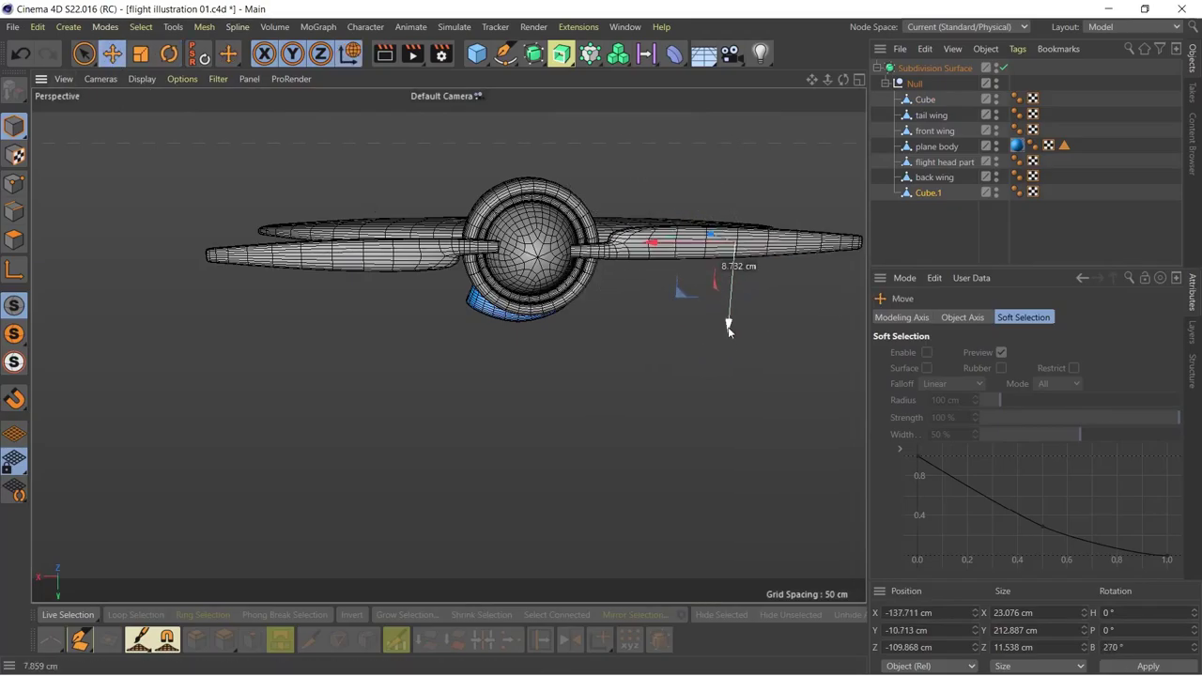
mouse_move(651, 245)
alt+mouse_down()
mouse_move(567, 386)
mouse_move(615, 383)
mouse_move(556, 383)
mouse_move(716, 301)
alt+mouse_up()
click(925, 100)
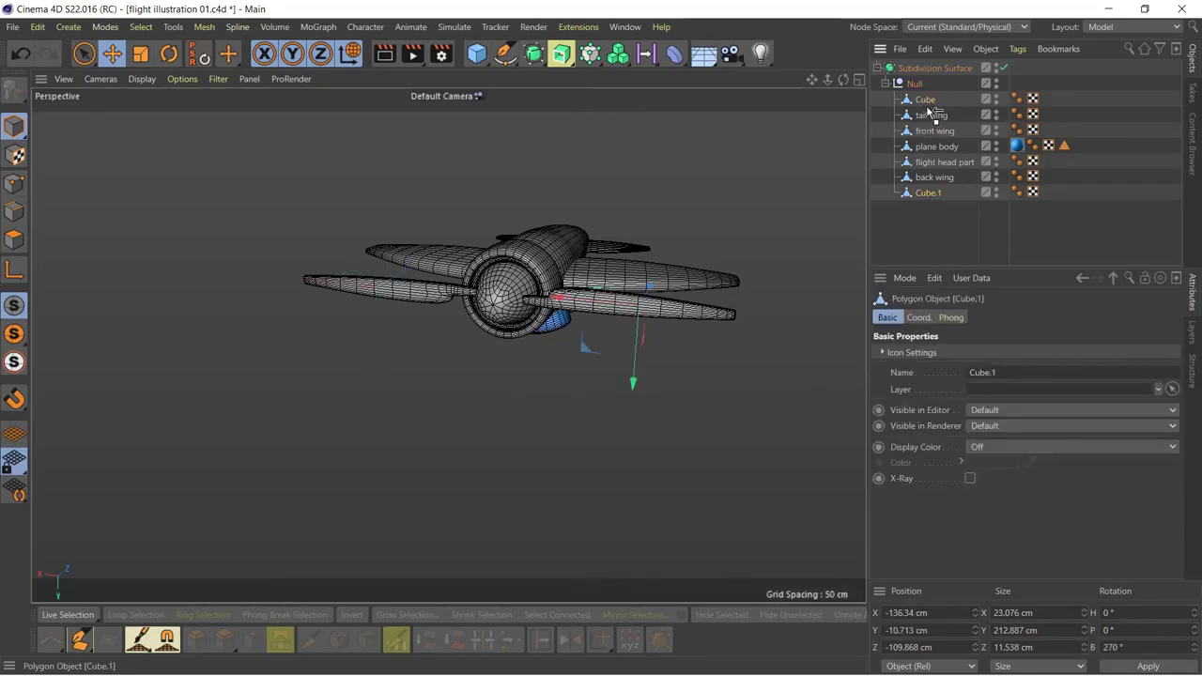
- Connect the two blades into one object named fan and tilt it to 25°
right_click(928, 109)
click(994, 482)
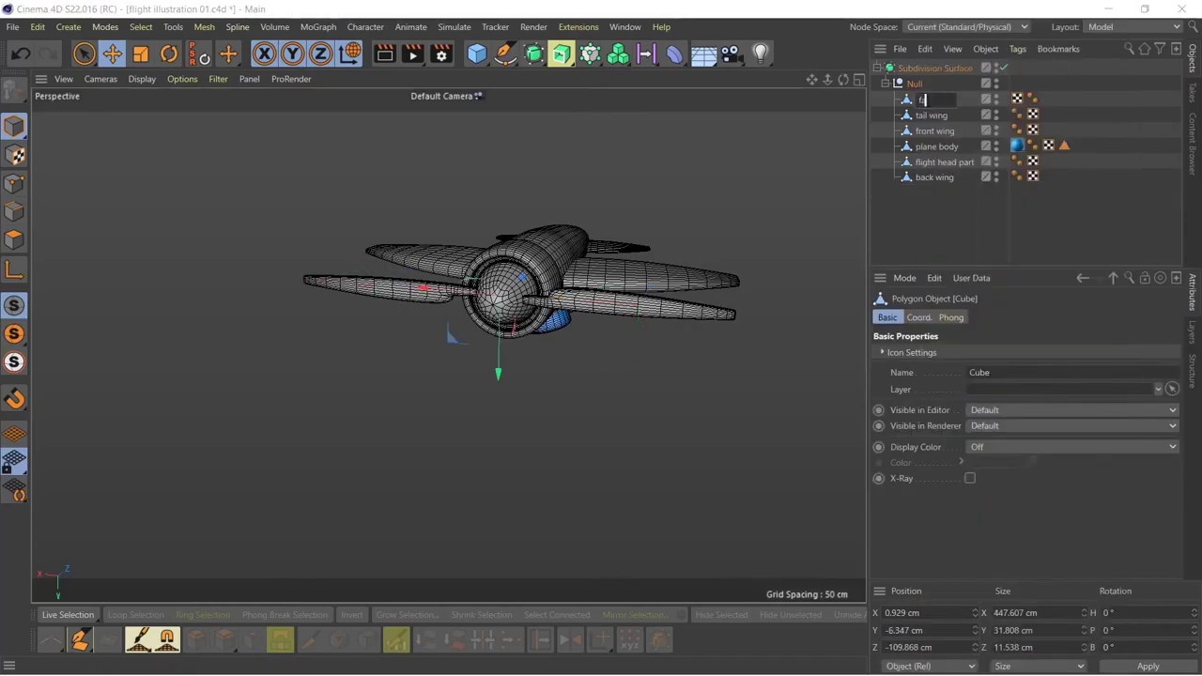
key(r)
drag(512, 331, 474, 310)
mouse_move(564, 375)
alt+mouse_down()
mouse_move(627, 371)
mouse_move(558, 363)
alt+mouse_up()
key(e)
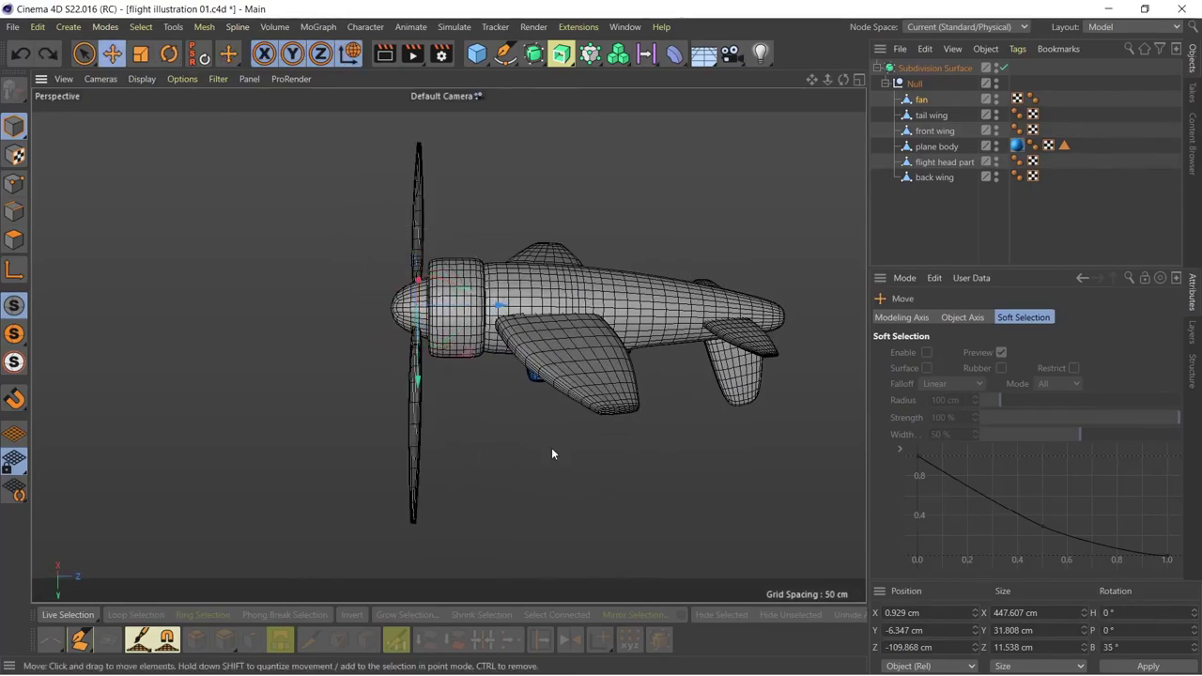
scroll(644, 484, down, 3)
mouse_move(644, 484)
alt+mouse_down()
mouse_move(635, 182)
mouse_move(798, 404)
mouse_move(774, 409)
alt+mouse_up()
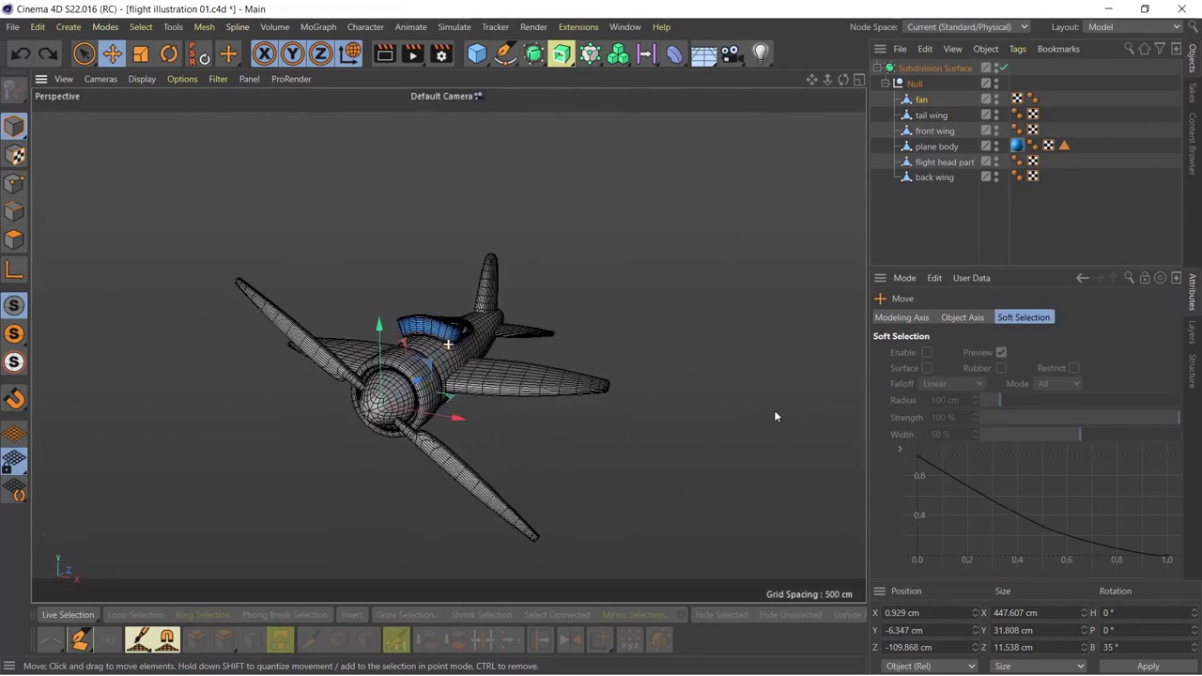
key(r)
mouse_move(424, 395)
mouse_down()
mouse_move(414, 385)
mouse_move(596, 341)
mouse_up()
scroll(596, 341, up, 3)
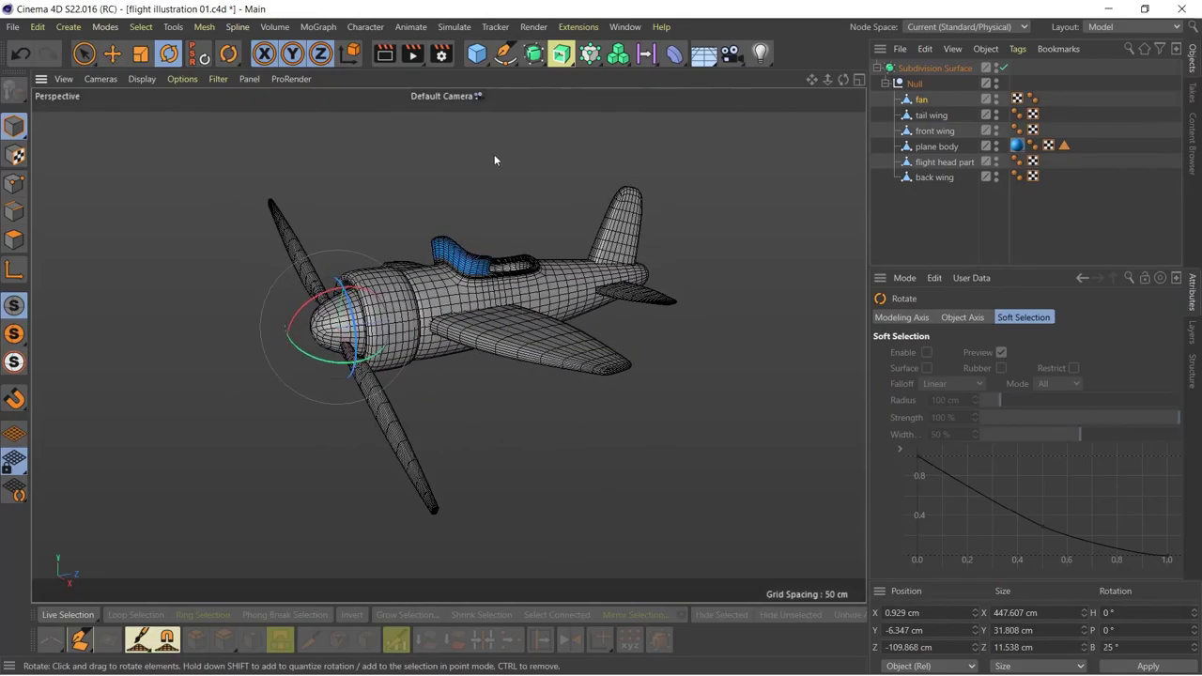
- Send the plane to KeyShot with Extensions > Render in KeyShot
click(534, 29)
click(535, 28)
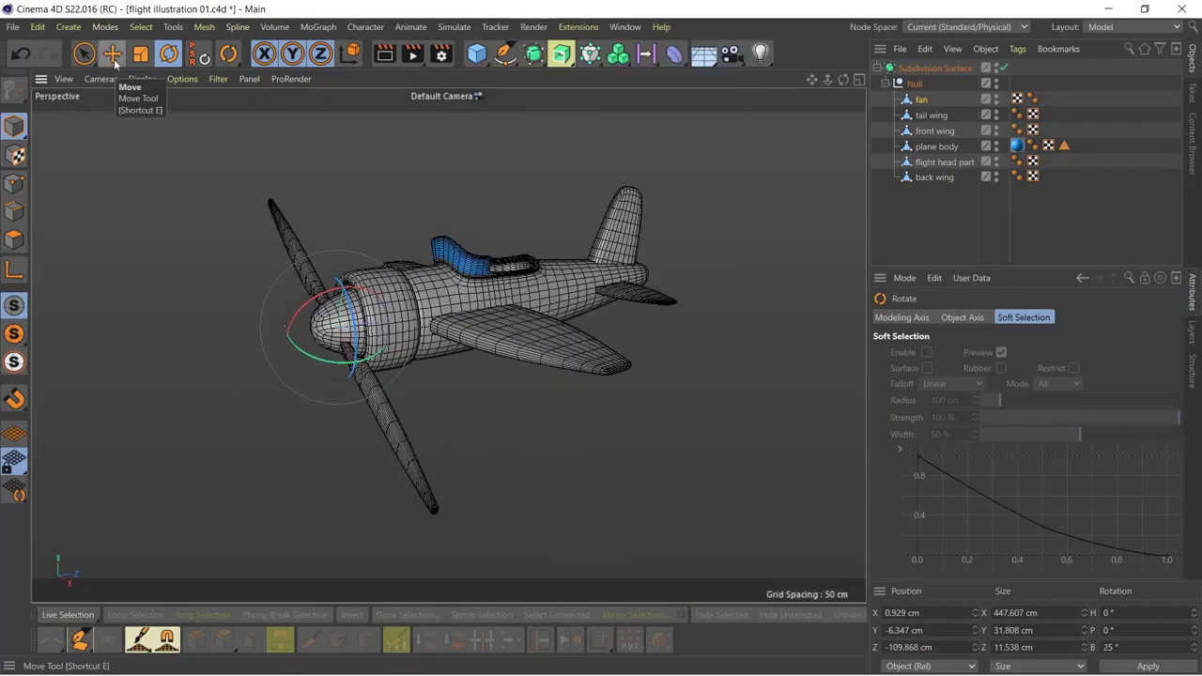
click(836, 218)
click(578, 26)
click(788, 319)
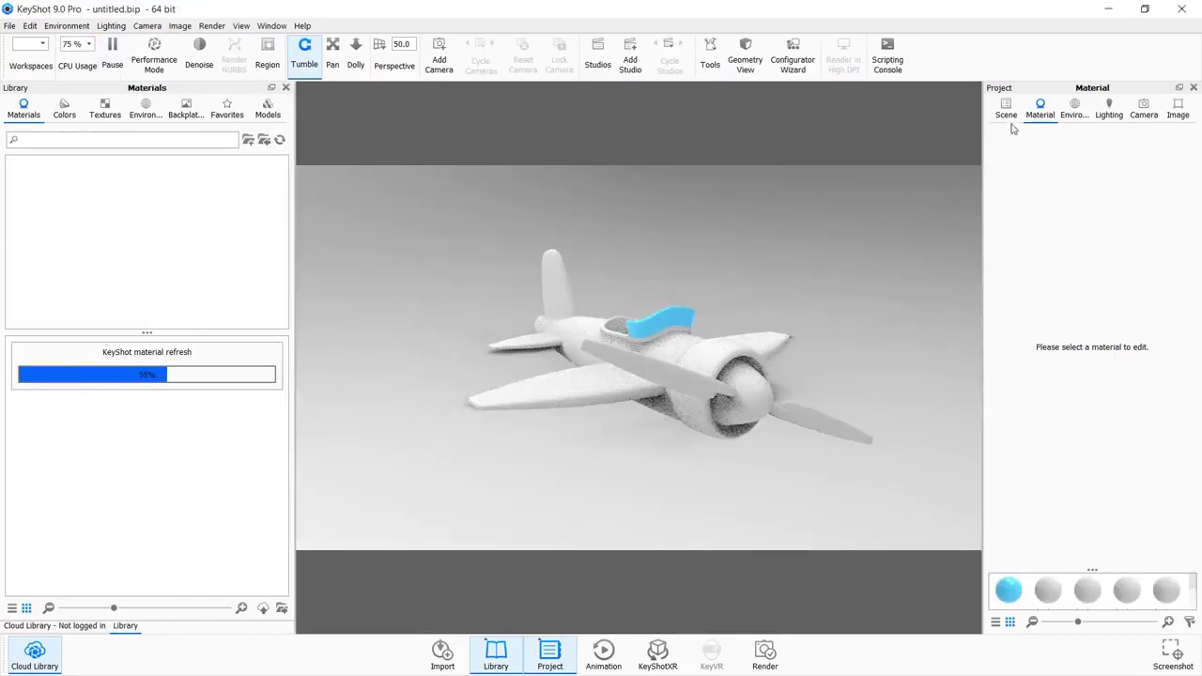
- Raise the flight illustration 01 model higher above the ground, then show the Environment settings
click(1005, 108)
click(1080, 186)
click(1094, 476)
mouse_move(640, 269)
mouse_down()
mouse_move(477, 494)
mouse_move(784, 394)
mouse_up()
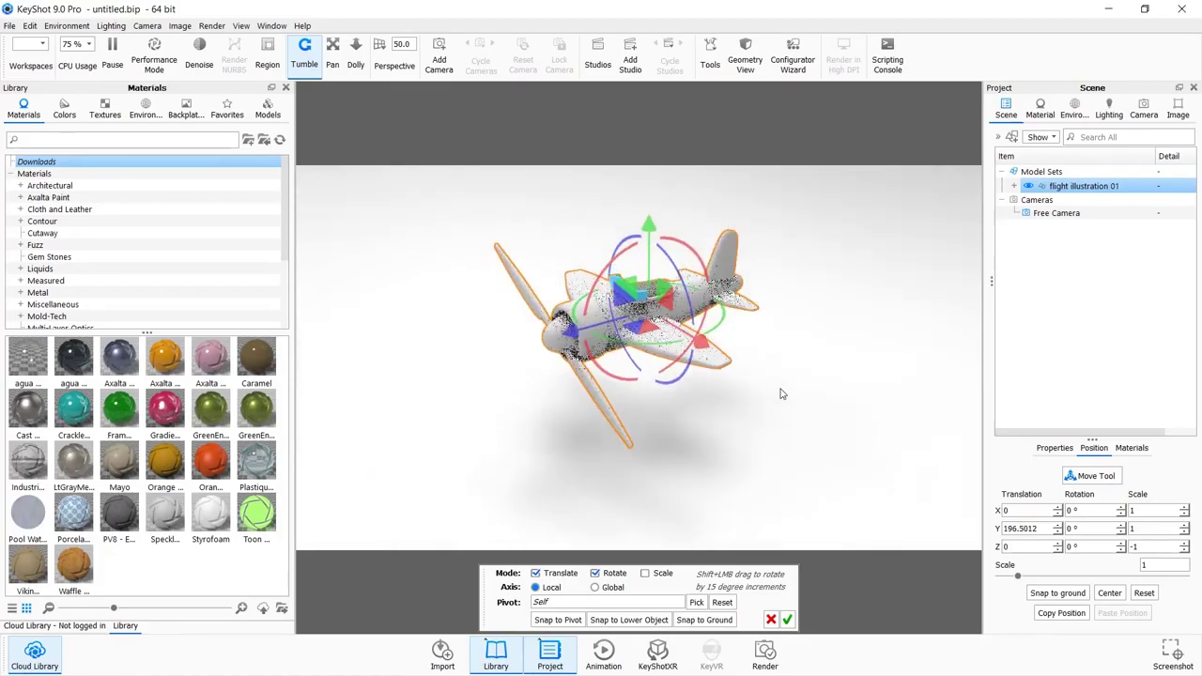
drag(784, 394, 850, 342)
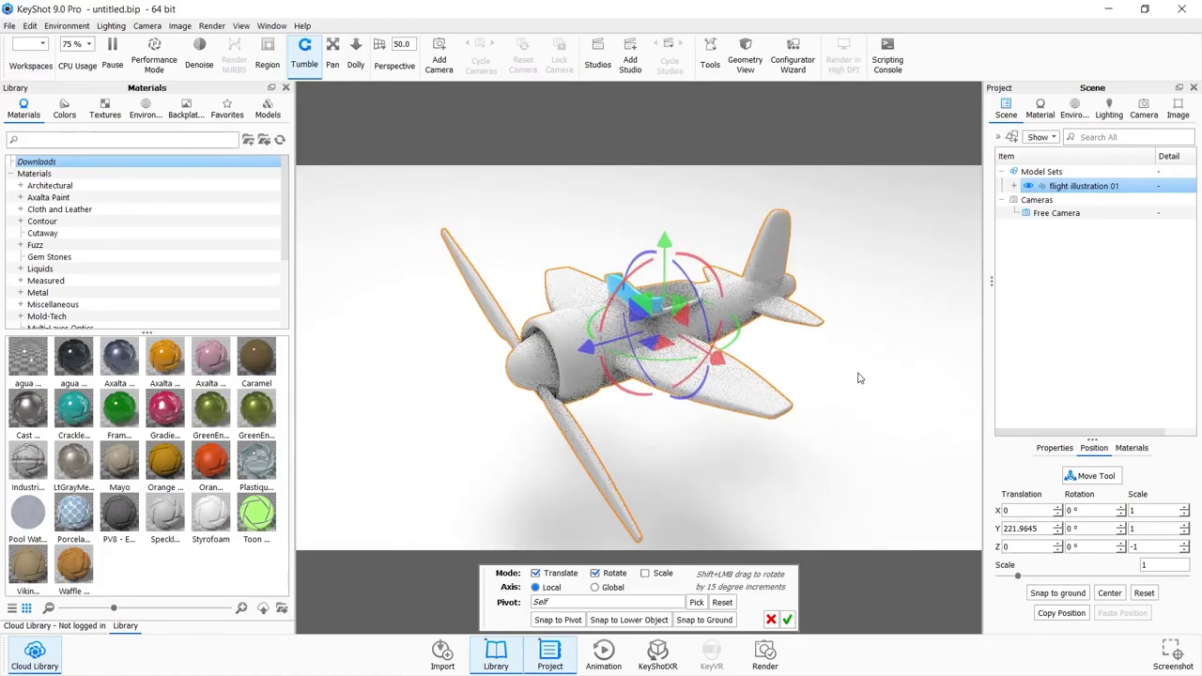
click(787, 620)
click(1014, 178)
click(1076, 108)
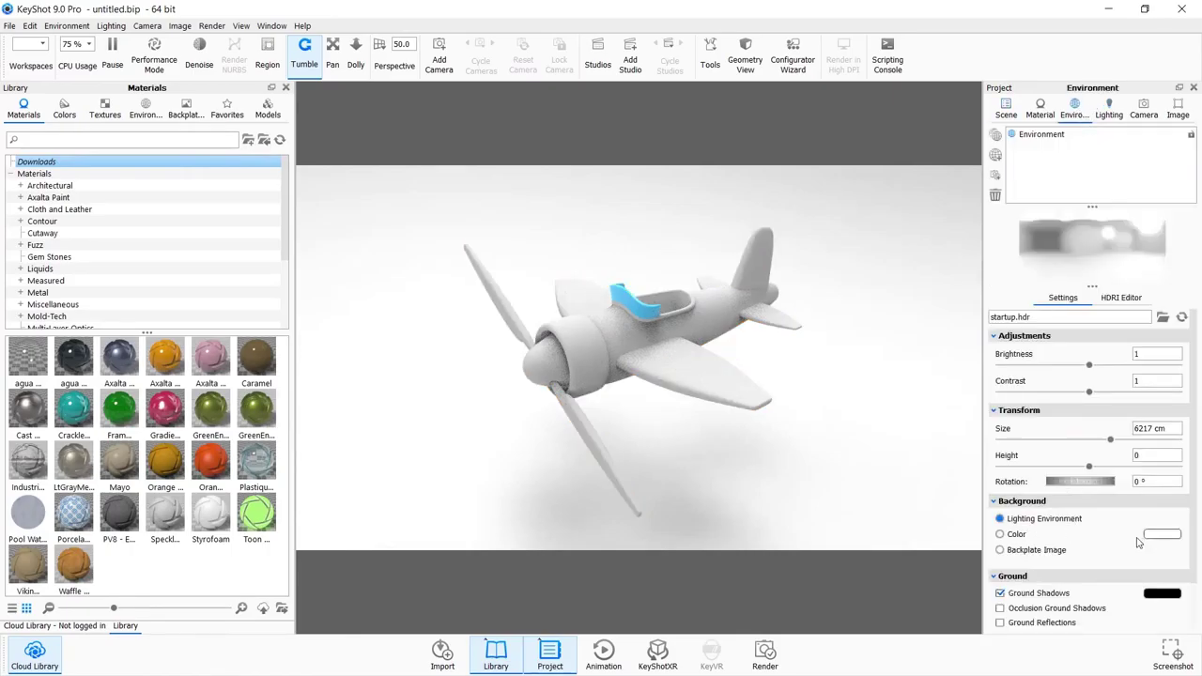
- Set the environment background to a solid lavender colour
click(1000, 529)
click(1163, 528)
click(1072, 129)
click(1113, 561)
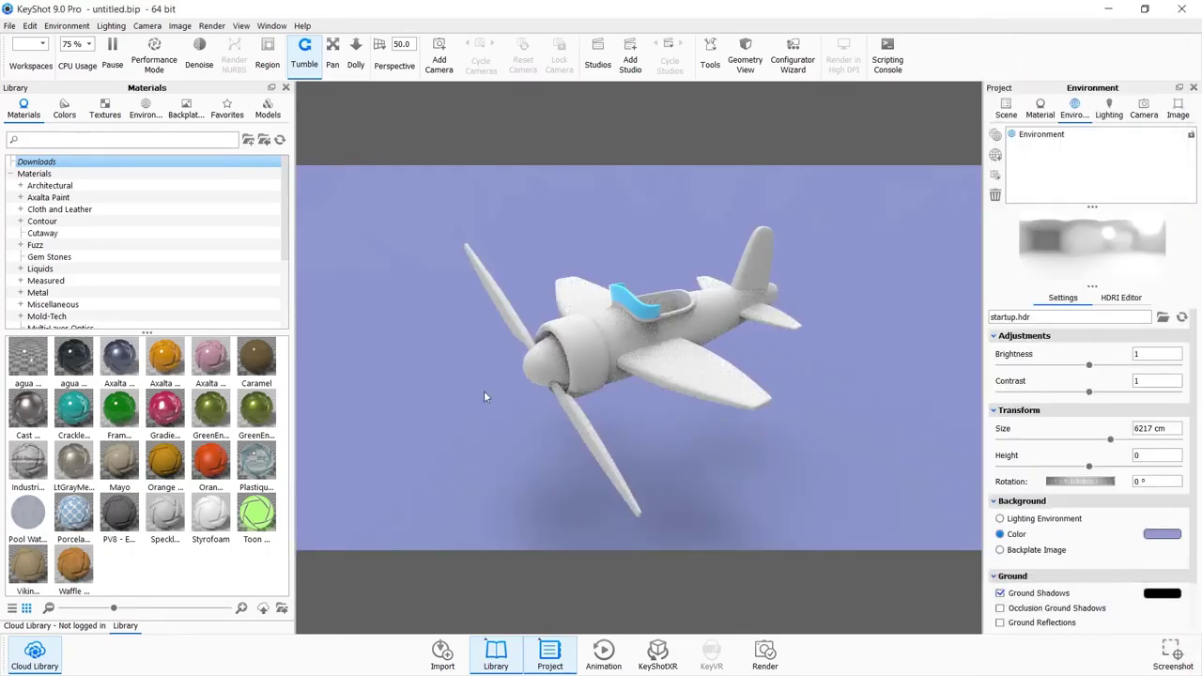
- Apply blue Cloudy plastic to the plane body and other main parts
scroll(94, 245, down, 2)
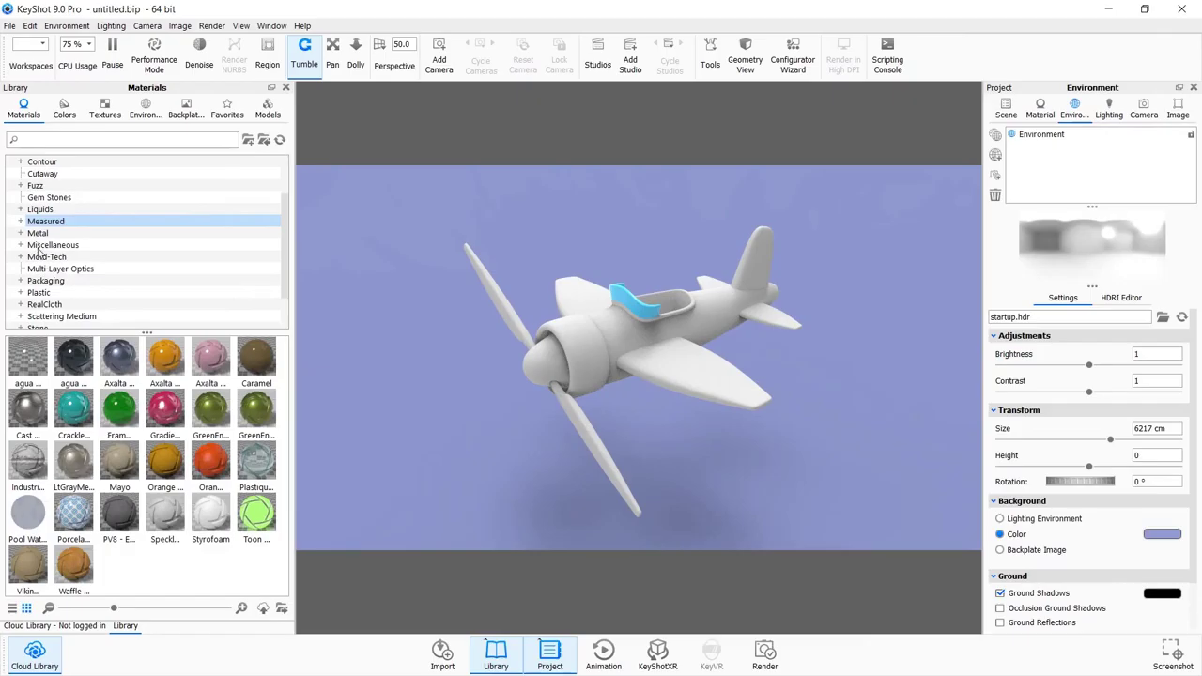
double_click(38, 286)
scroll(57, 282, down, 2)
click(50, 257)
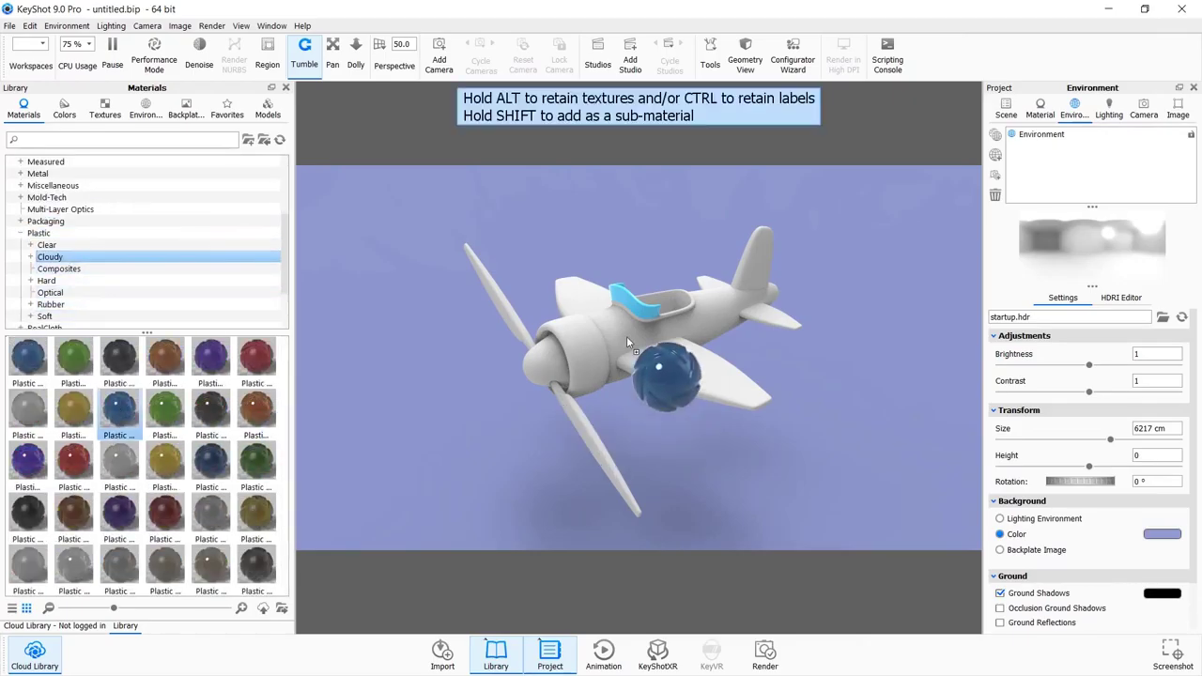
drag(119, 409, 662, 361)
mouse_move(141, 495)
mouse_down()
mouse_move(749, 263)
mouse_move(282, 476)
mouse_up()
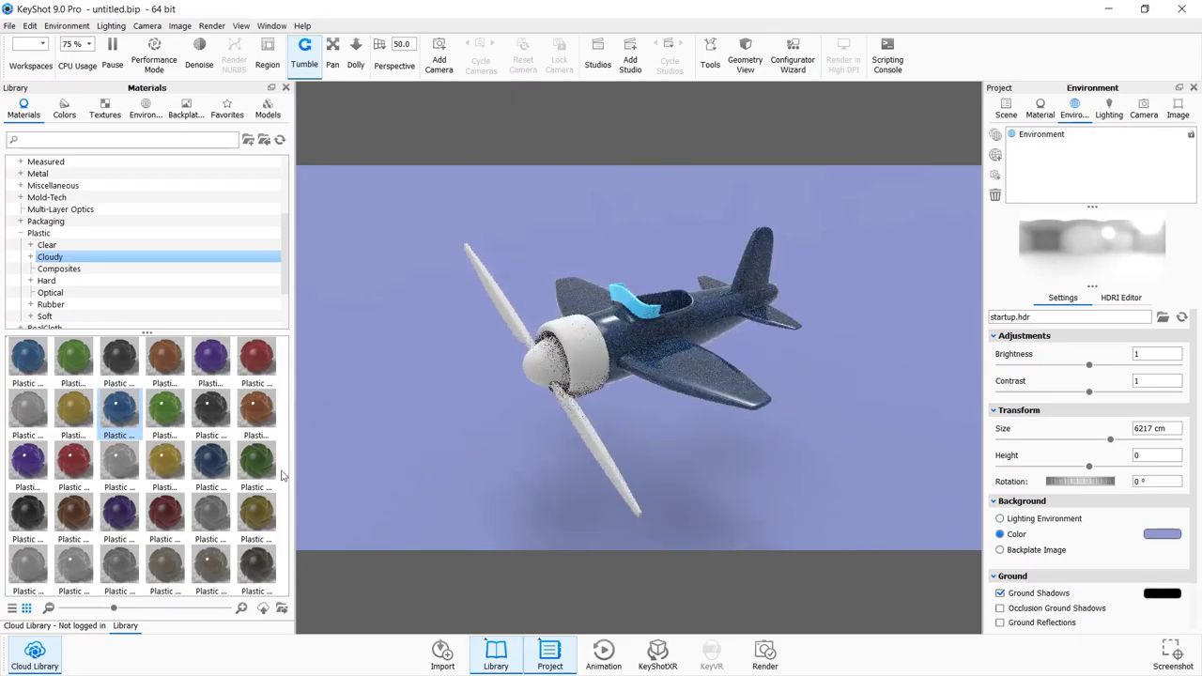
- Give the propeller silver Cast metal and the nose cowl white Styrofoam
scroll(47, 229, up, 3)
click(36, 162)
drag(28, 409, 576, 360)
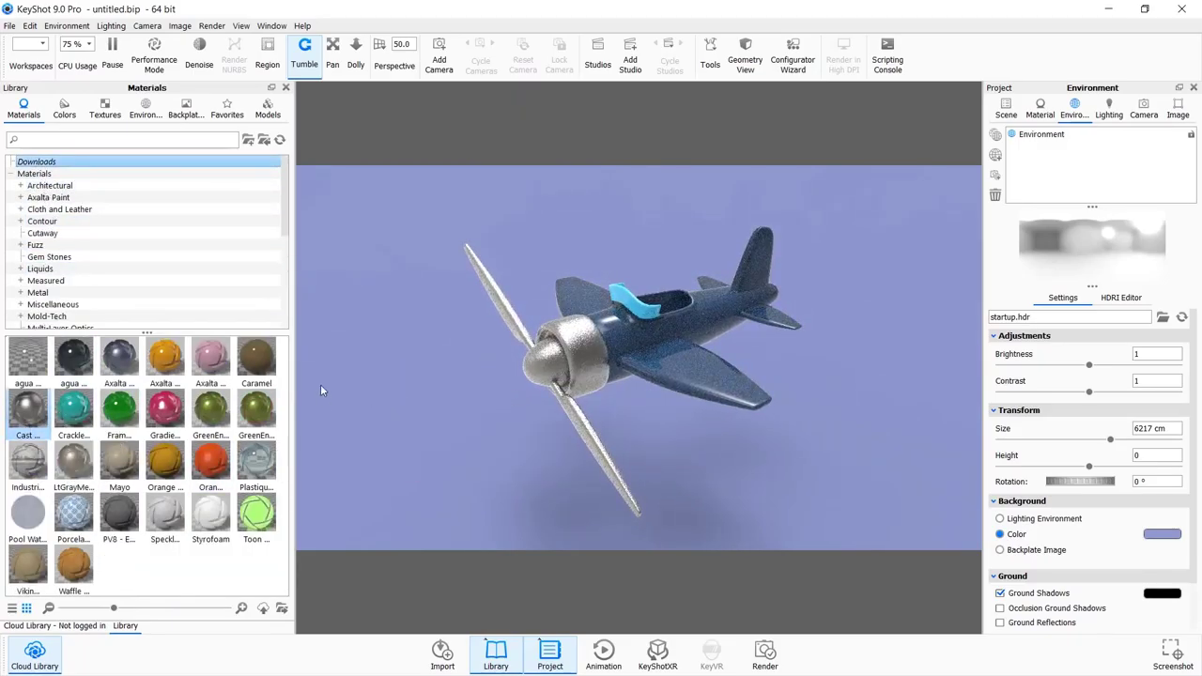
drag(214, 523, 554, 353)
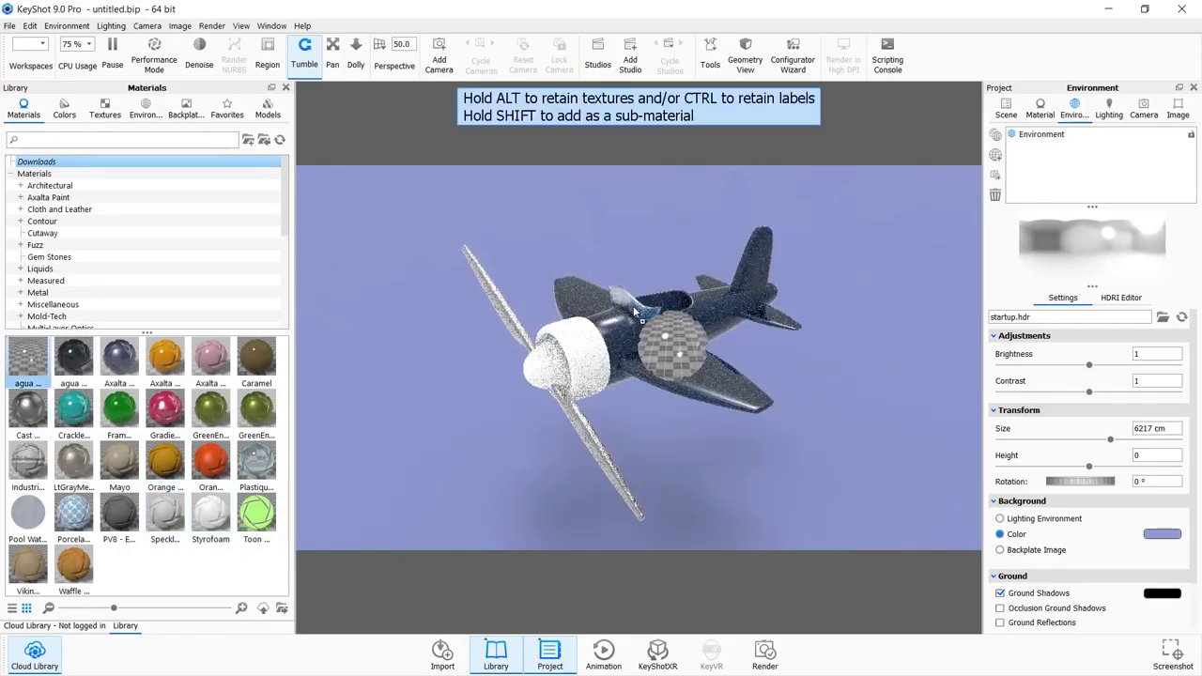
- Apply agua piscina glass to the canopy and turn off its bump texture
drag(28, 362, 705, 357)
click(1099, 197)
click(1078, 216)
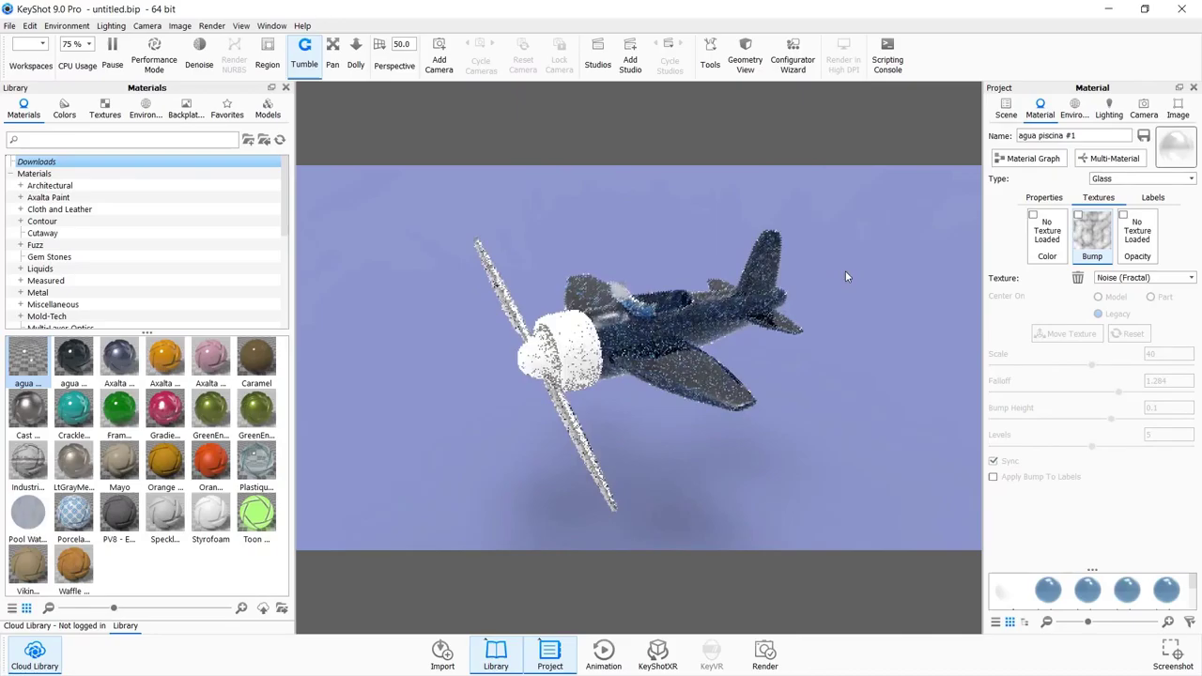
click(1007, 111)
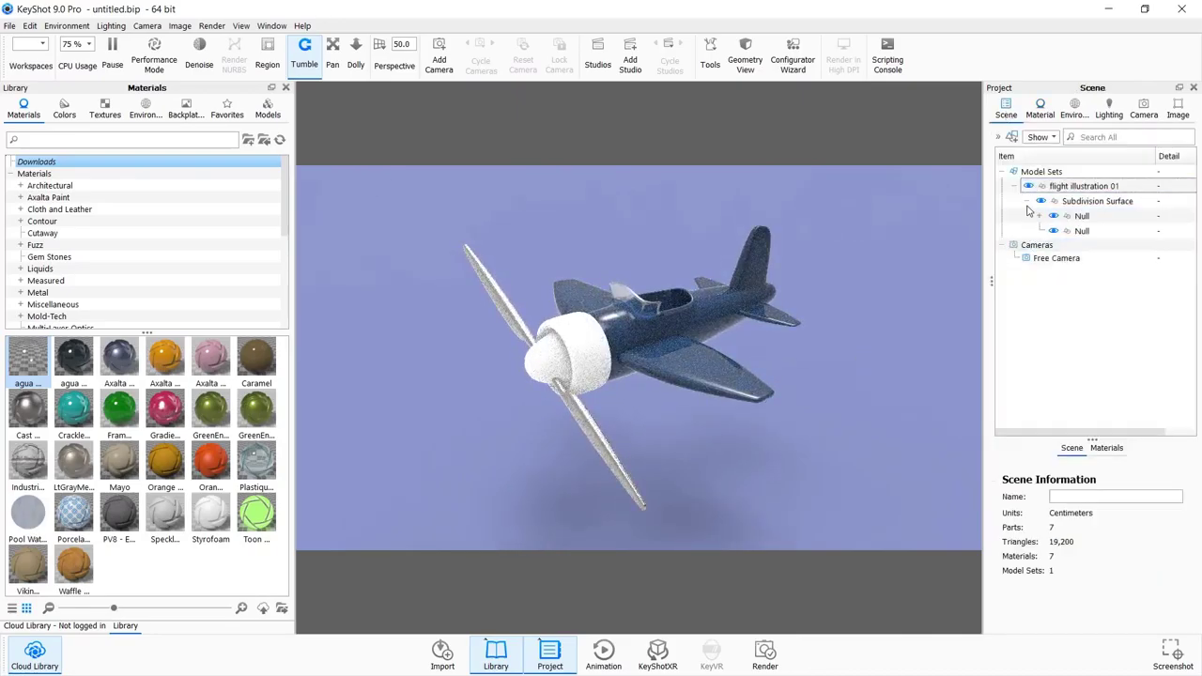
- Add a pv logo.jpg label to the wing with UV mapping and width 1
click(1038, 216)
double_click(1105, 263)
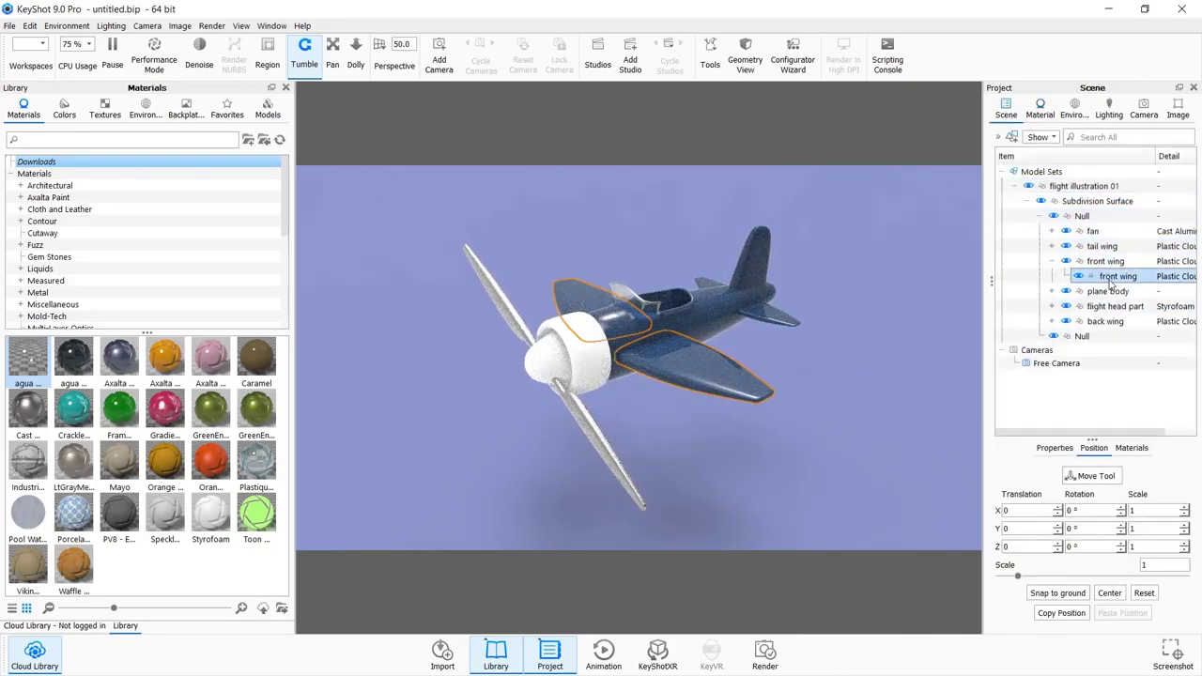
click(1099, 197)
click(1152, 197)
click(1033, 218)
key(Escape)
click(1033, 219)
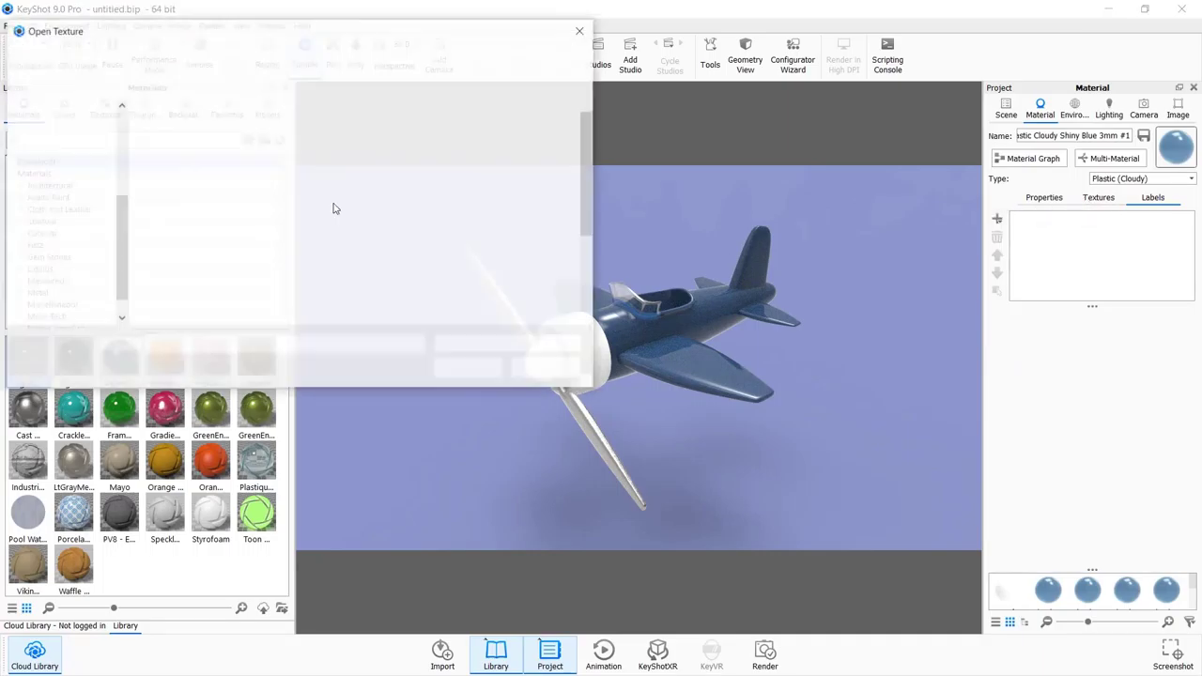
double_click(265, 255)
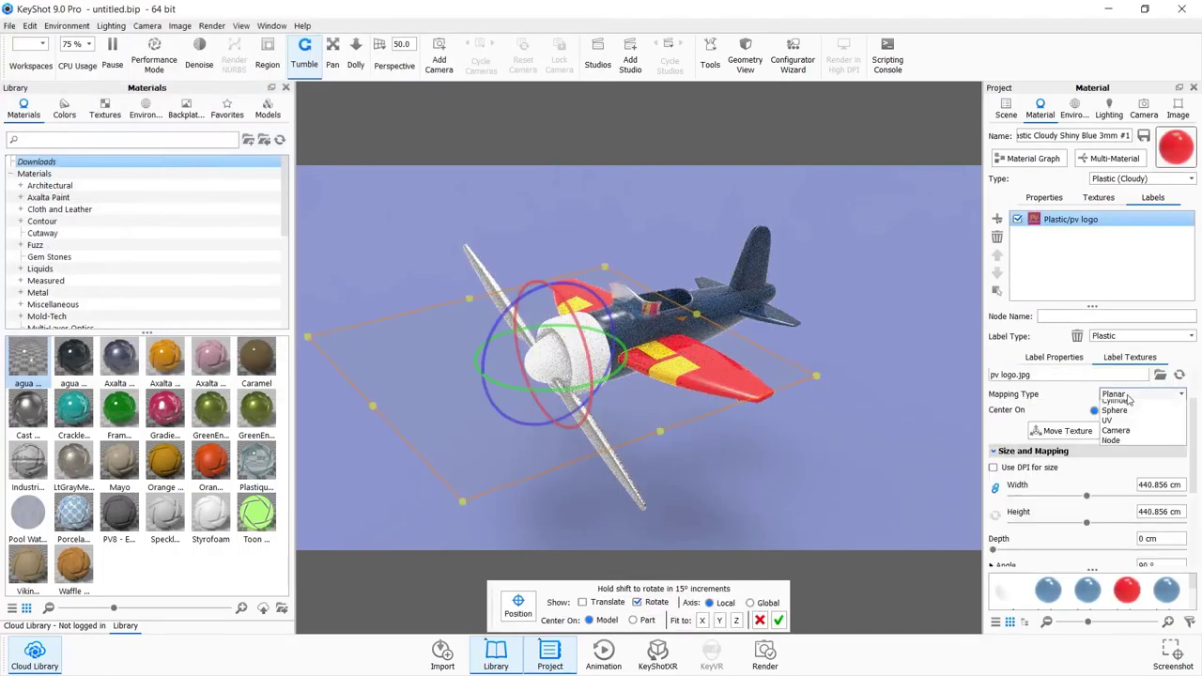
scroll(1033, 526, down, 1)
scroll(1030, 470, up, 1)
drag(1030, 478, 1061, 478)
key(Return)
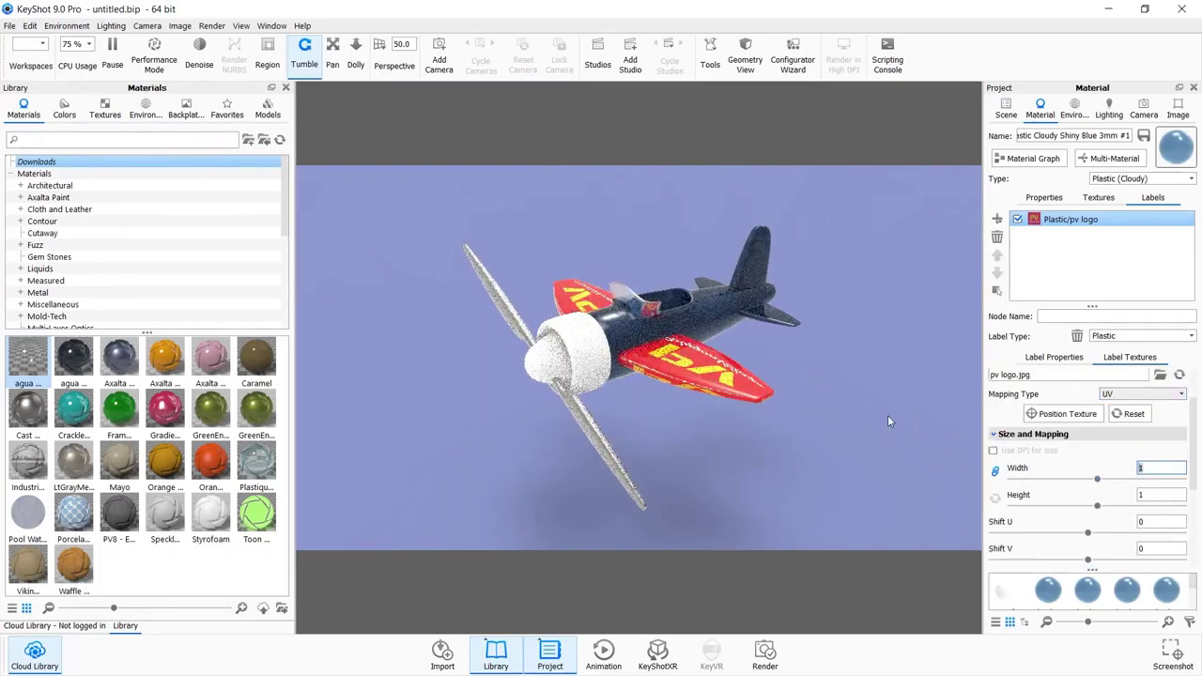
- Move the whole flight illustration 01 model upward in the scene
click(1006, 113)
double_click(1080, 185)
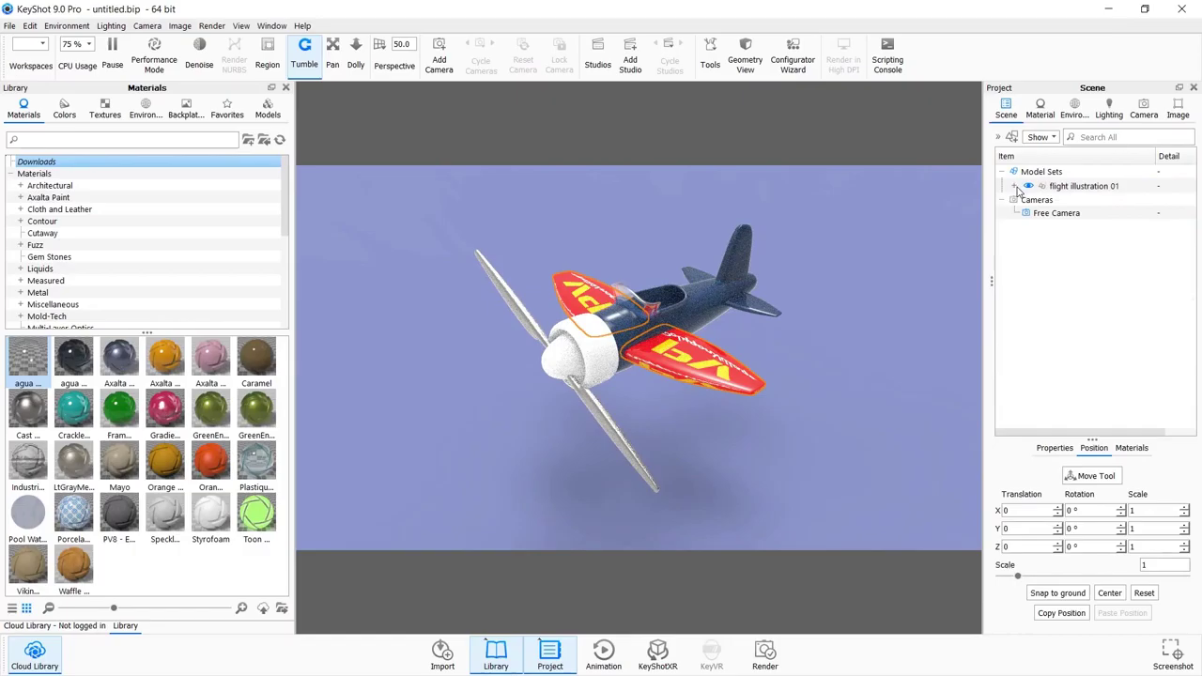
click(1089, 476)
drag(657, 230, 658, 188)
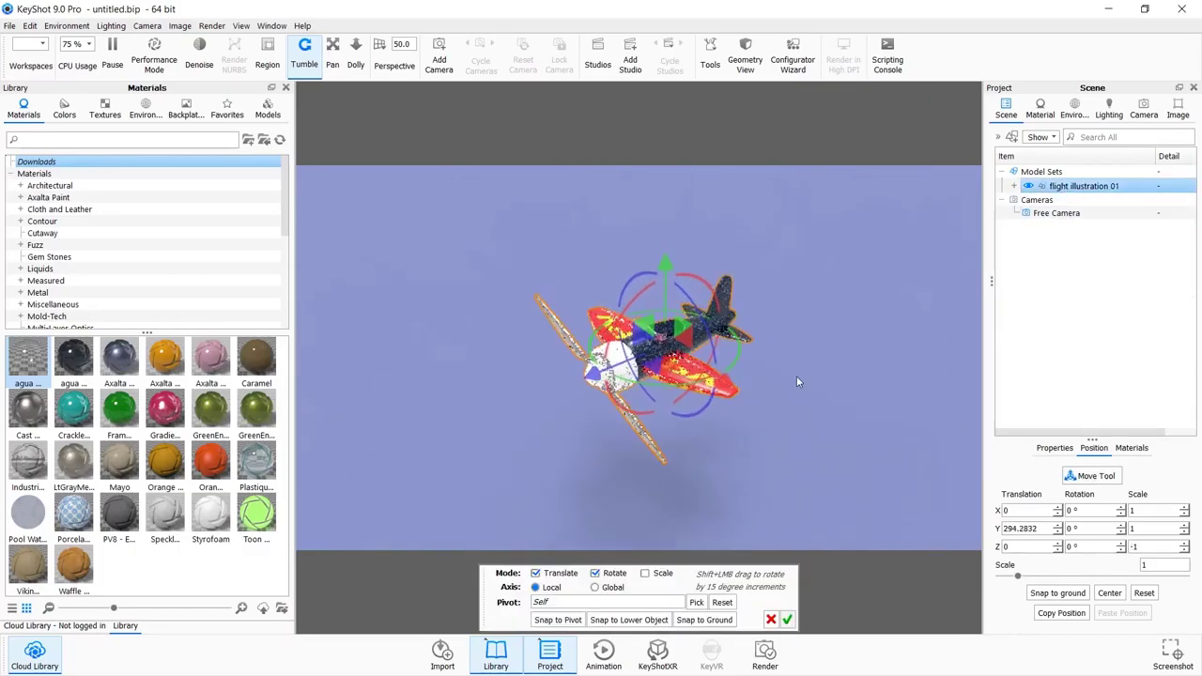
key(Return)
click(1046, 356)
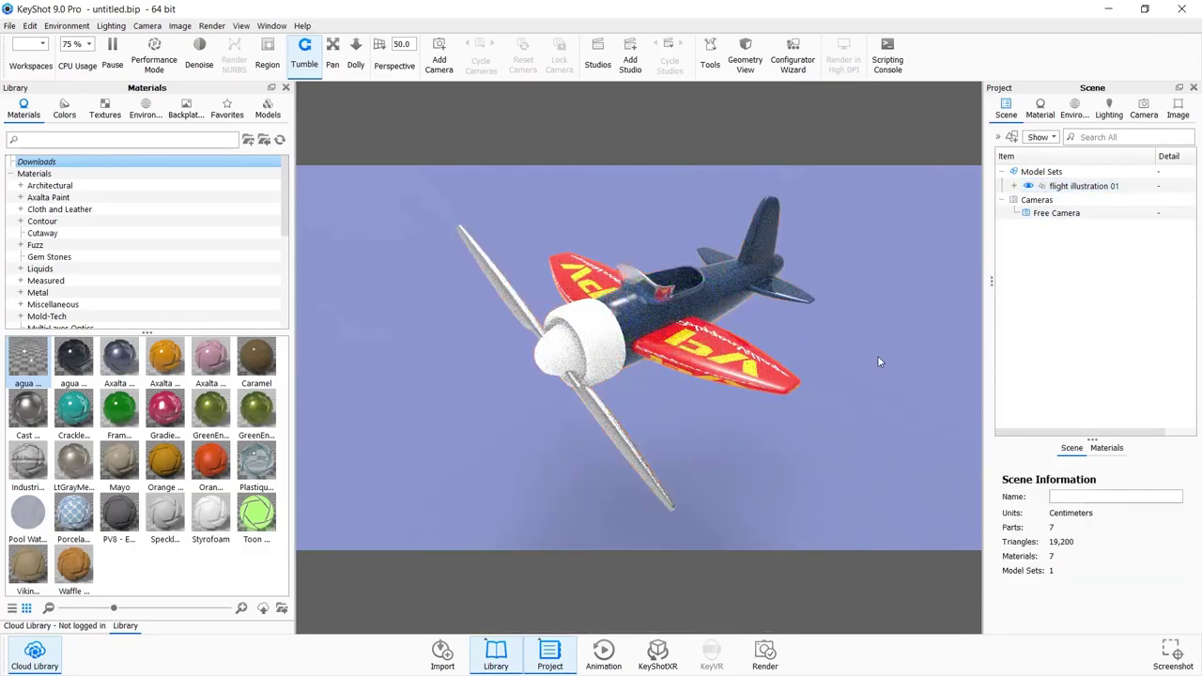
- Give the engine cowl and nose cone grey Cloudy plastic from the Plastic library
drag(877, 358, 911, 341)
mouse_move(667, 387)
mouse_down()
mouse_move(861, 366)
mouse_move(651, 364)
mouse_move(832, 343)
mouse_move(884, 370)
mouse_move(545, 444)
mouse_up()
scroll(141, 244, down, 2)
click(20, 292)
click(50, 316)
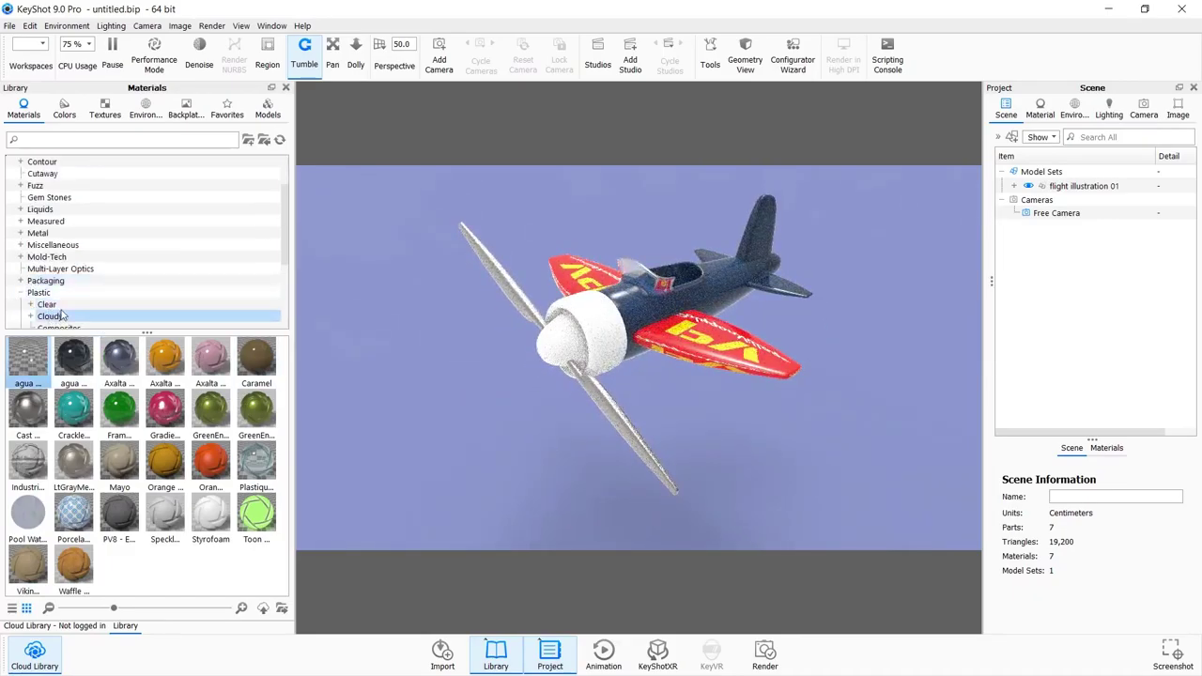
drag(35, 413, 590, 332)
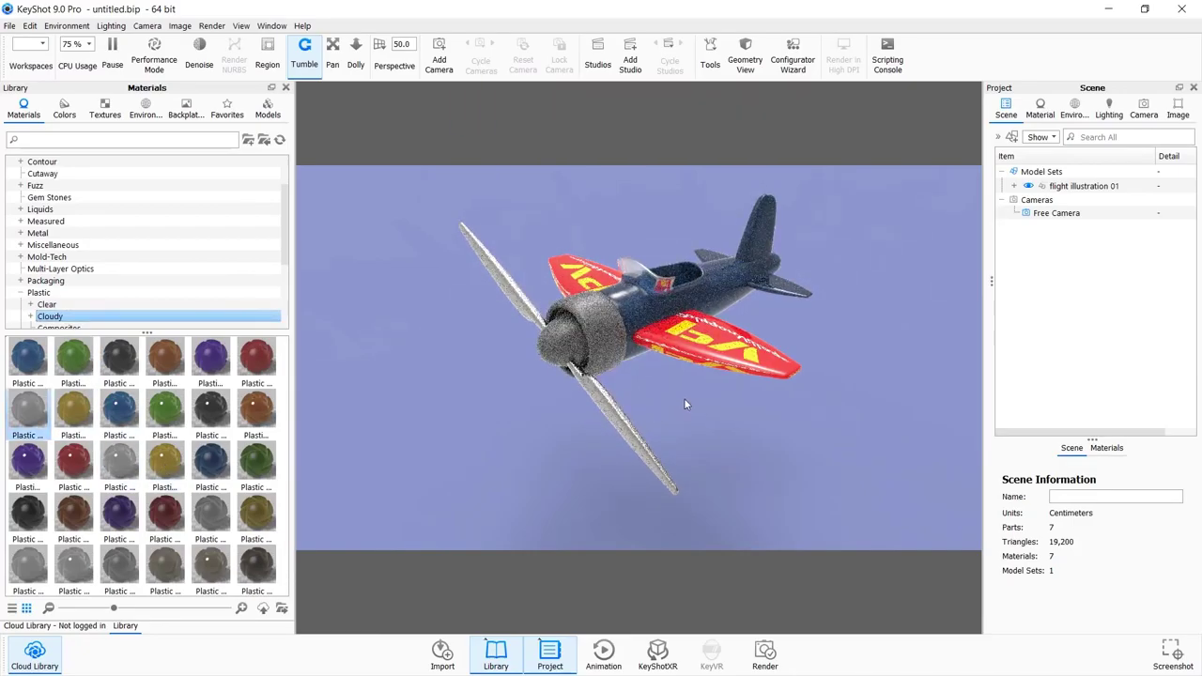
drag(118, 468, 606, 410)
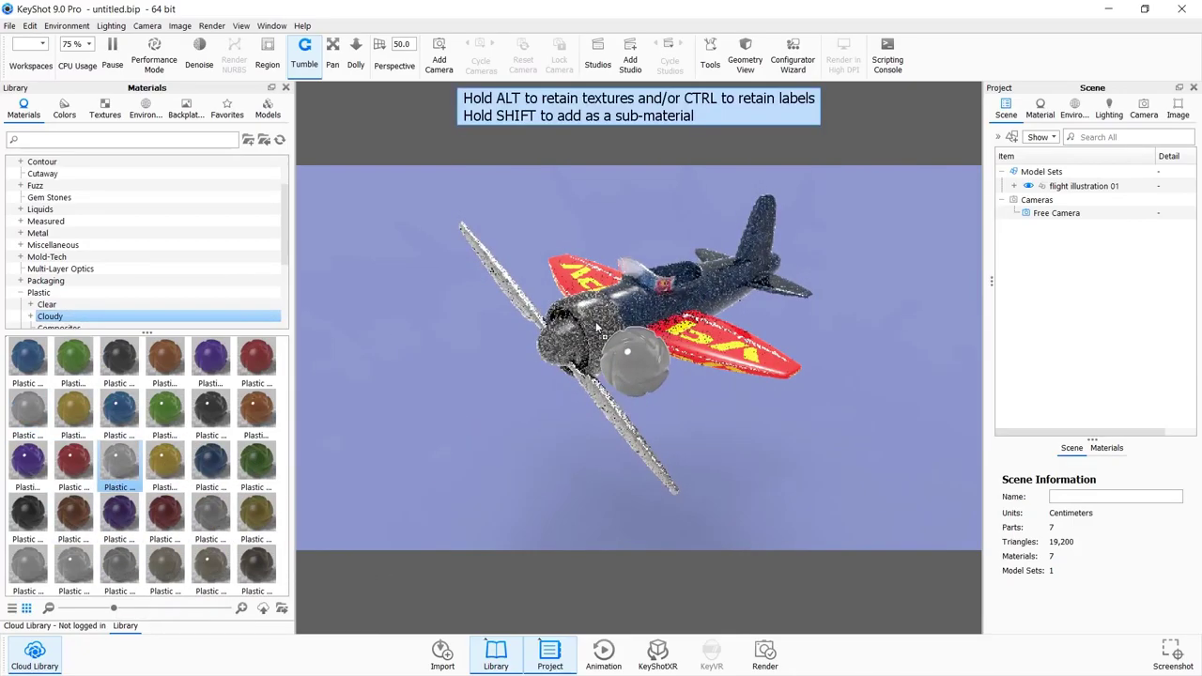
drag(606, 410, 601, 403)
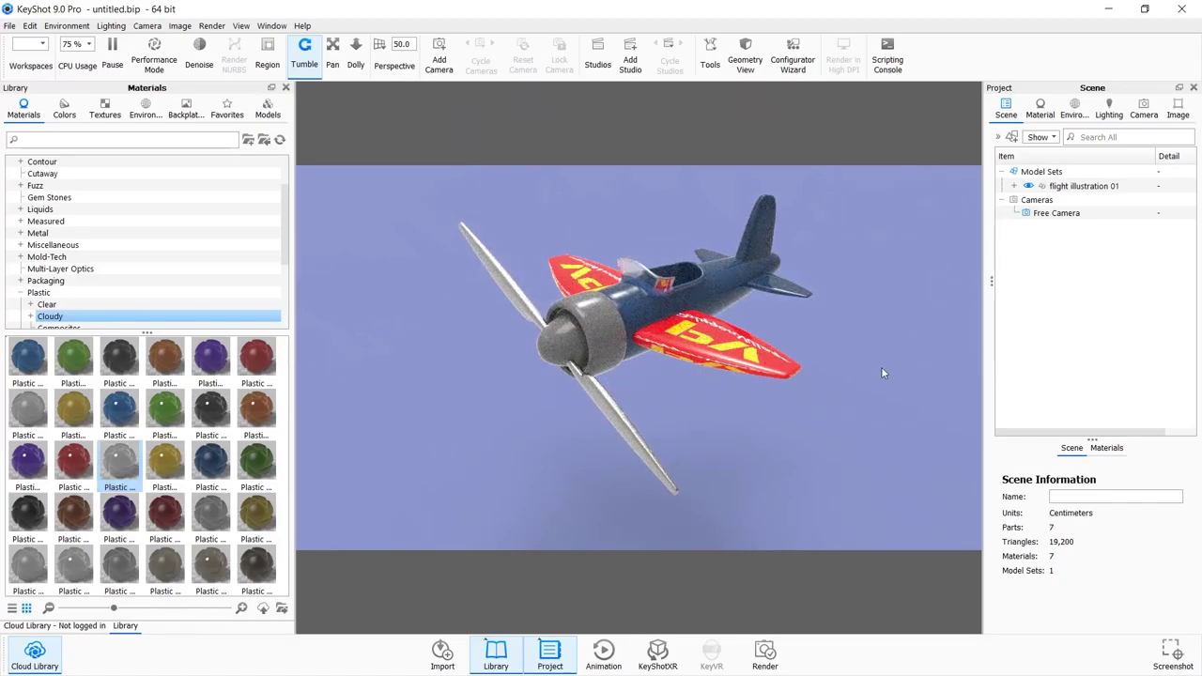
click(764, 650)
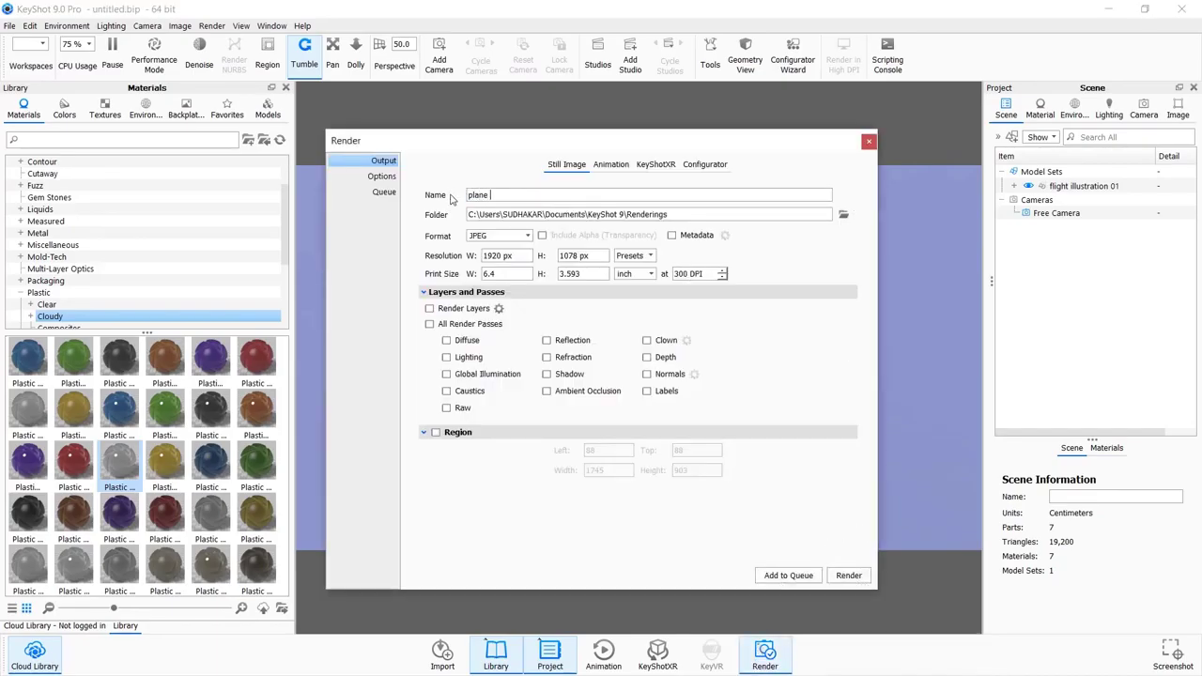
- Render 'plane illustration.jpg' at 1923 × 1080 as JPEG to the Desktop
click(843, 214)
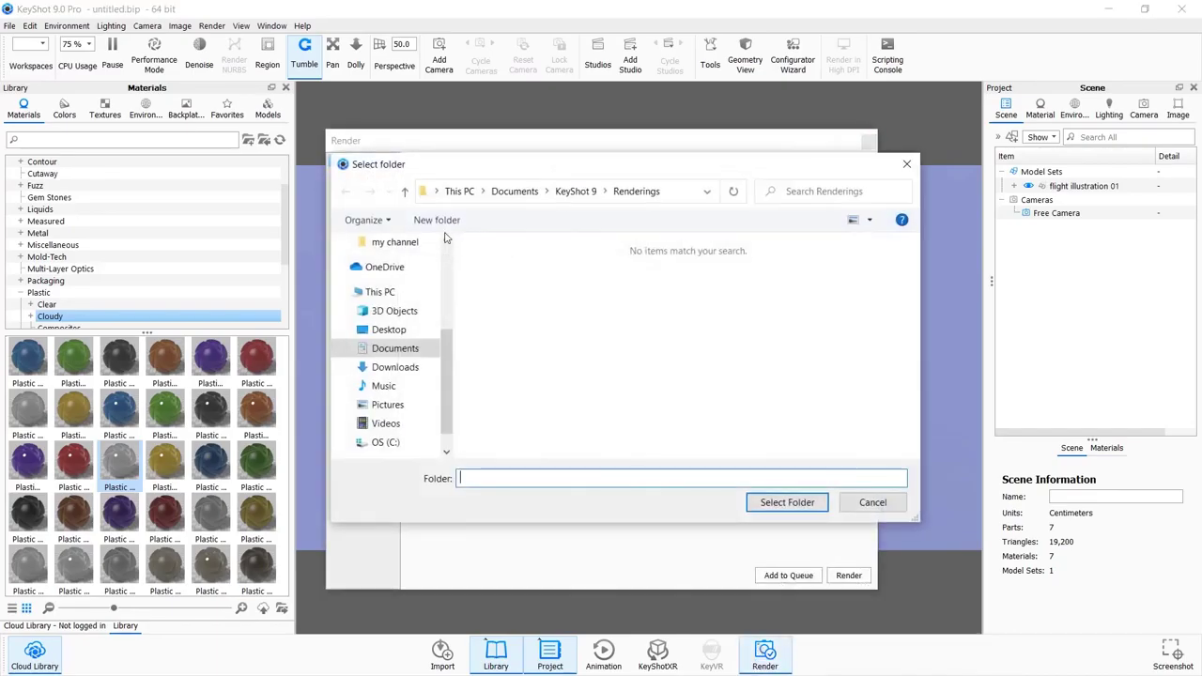
click(758, 505)
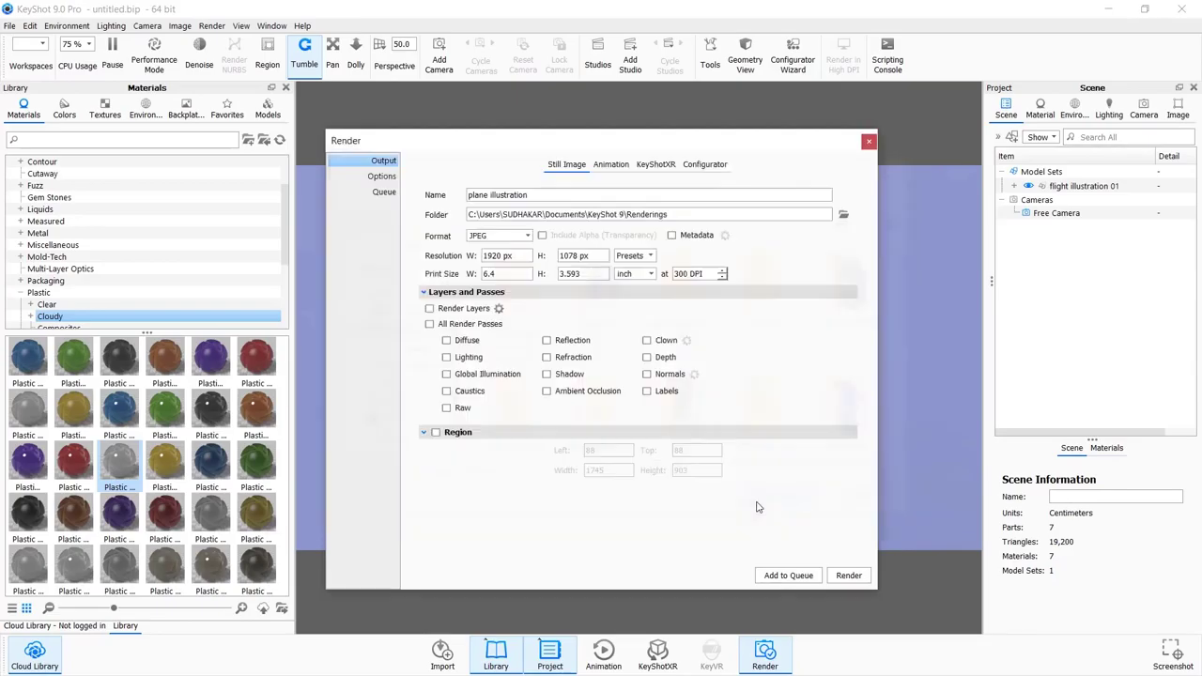
double_click(571, 256)
click(848, 574)
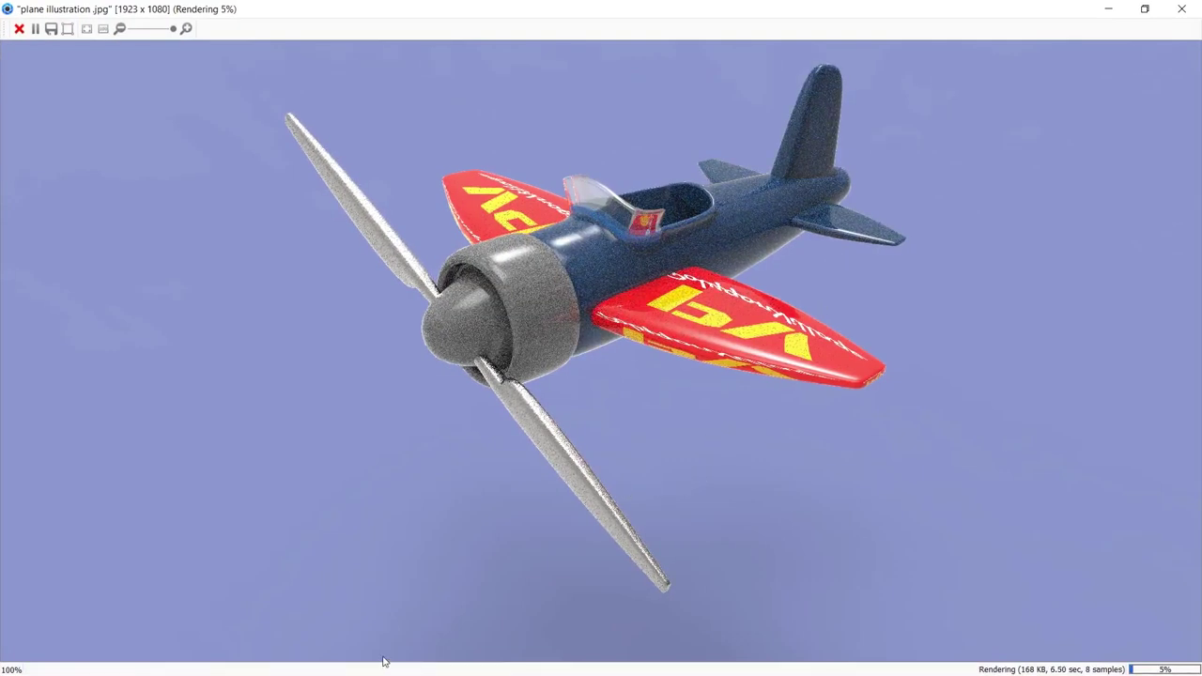
key(super)
click(1080, 669)
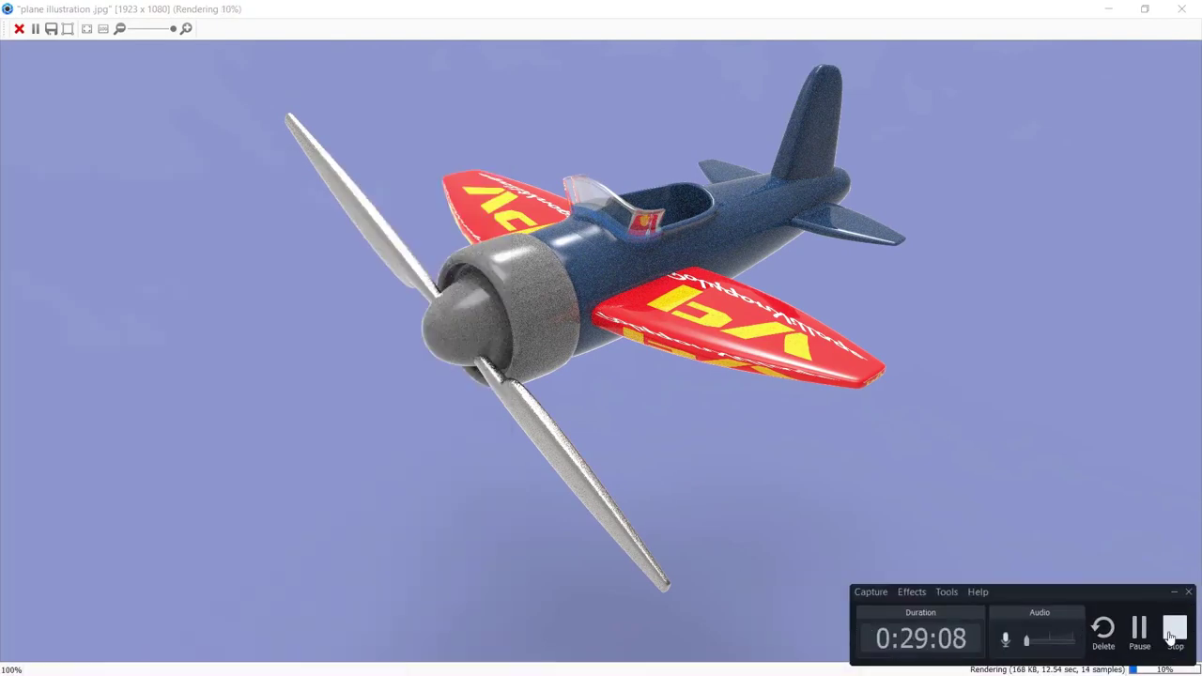